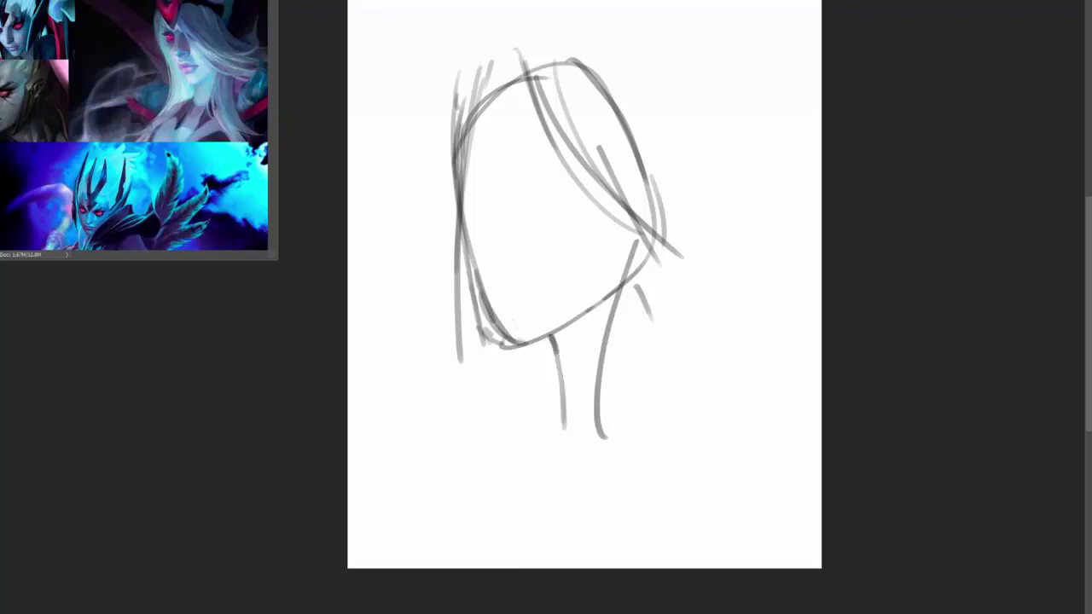
- Draw the front of the neck and the sloping outlines of both shoulders below the head sketch
drag(552, 342, 563, 431)
drag(563, 388, 414, 469)
drag(477, 433, 402, 522)
mouse_move(664, 281)
mouse_down()
mouse_move(667, 388)
mouse_move(821, 503)
mouse_up()
drag(821, 503, 834, 588)
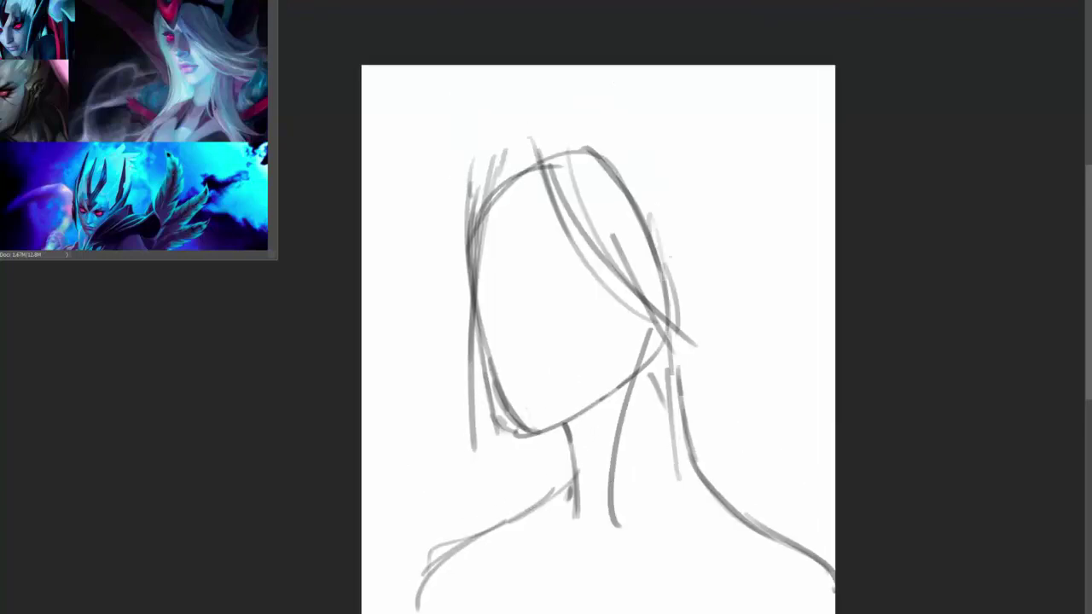
- Sketch a pointed ear on the side of the head and add the face's centre and eye guidelines
drag(636, 249, 764, 214)
drag(760, 217, 652, 299)
drag(470, 217, 499, 414)
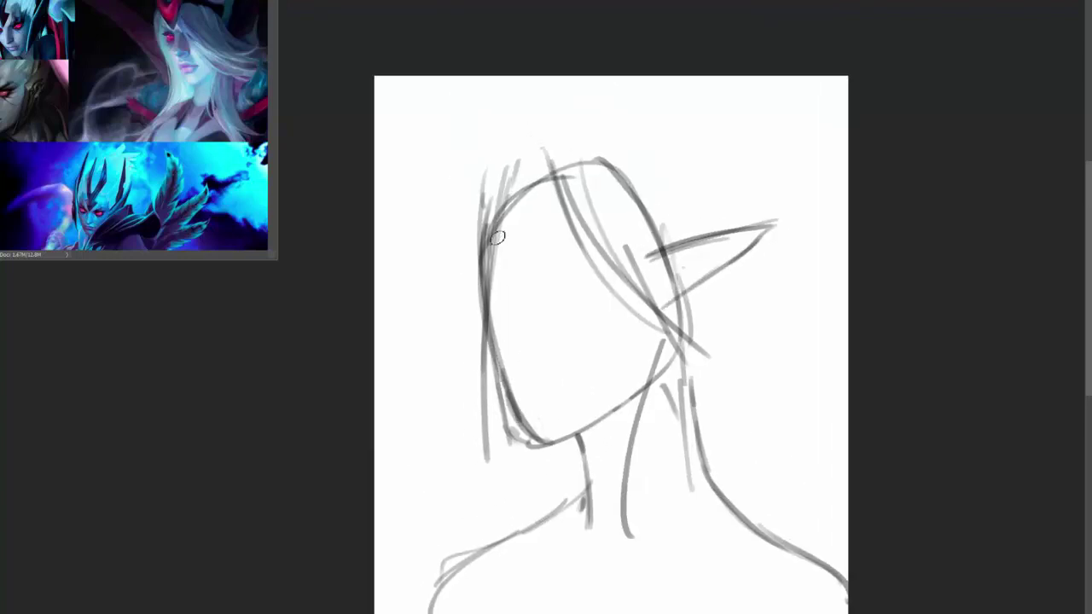
drag(527, 198, 512, 430)
drag(483, 286, 583, 309)
mouse_move(503, 346)
mouse_down()
mouse_move(512, 444)
mouse_move(465, 535)
mouse_up()
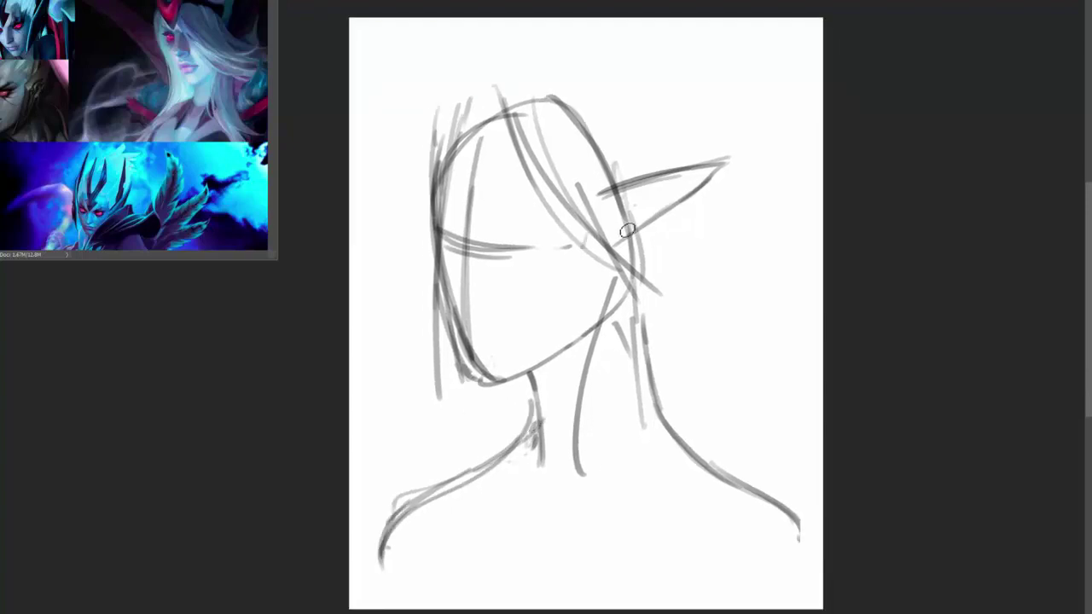
- Check the reference images, then replace the ear with a longer one sweeping steeply upward, starting from the jaw
scroll(136, 128, up, 5)
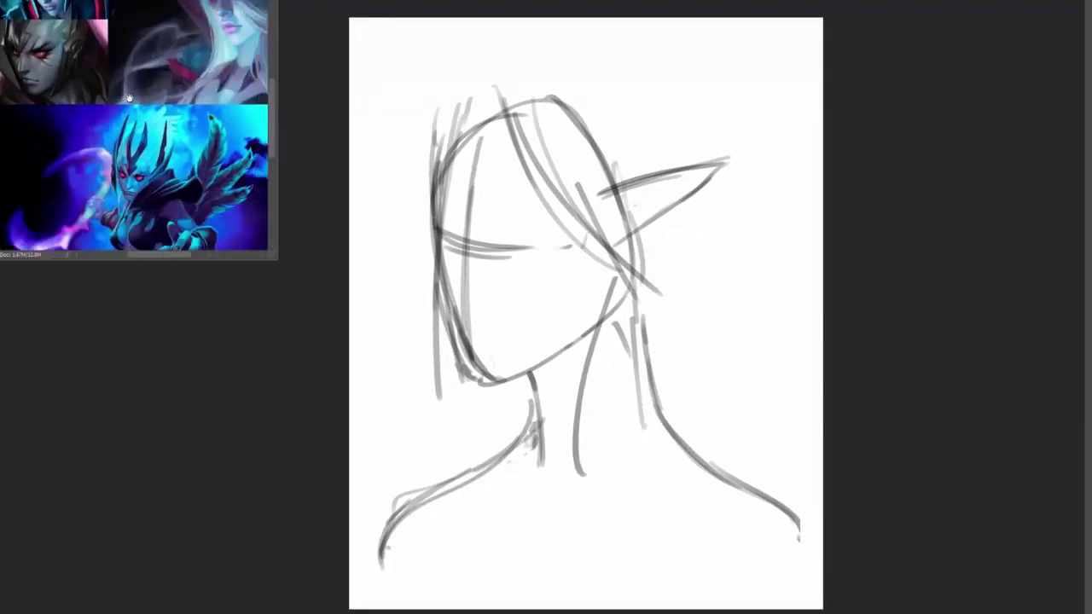
drag(725, 164, 618, 205)
drag(572, 261, 677, 159)
drag(528, 366, 597, 243)
drag(597, 243, 683, 188)
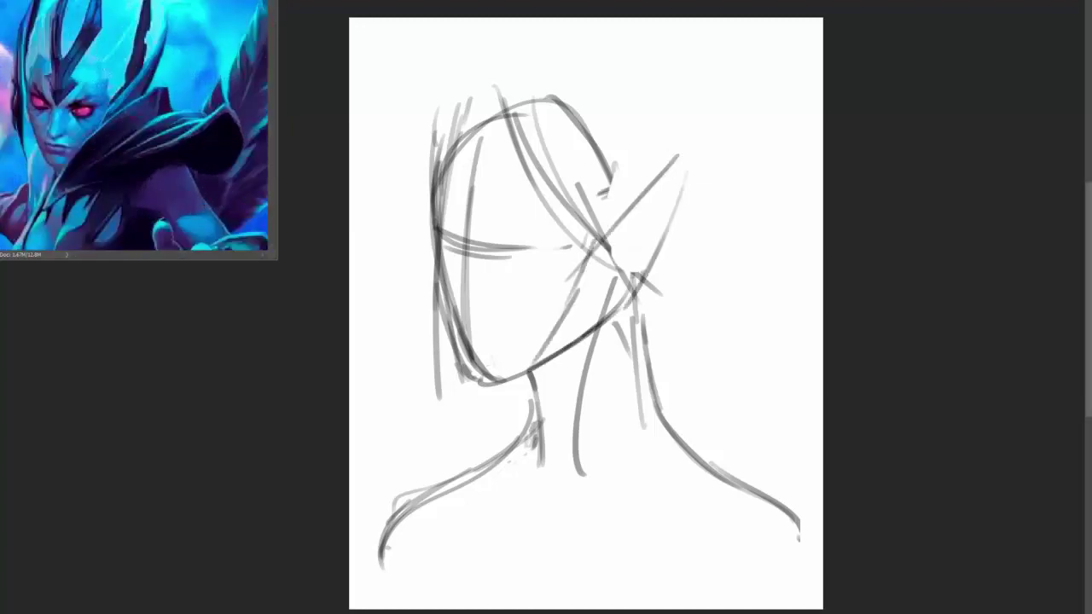
drag(657, 248, 740, 98)
drag(725, 116, 589, 337)
- Consult the costume references and sketch a tall collar rising behind the neck with cloth folds over the near chest
scroll(165, 182, down, 5)
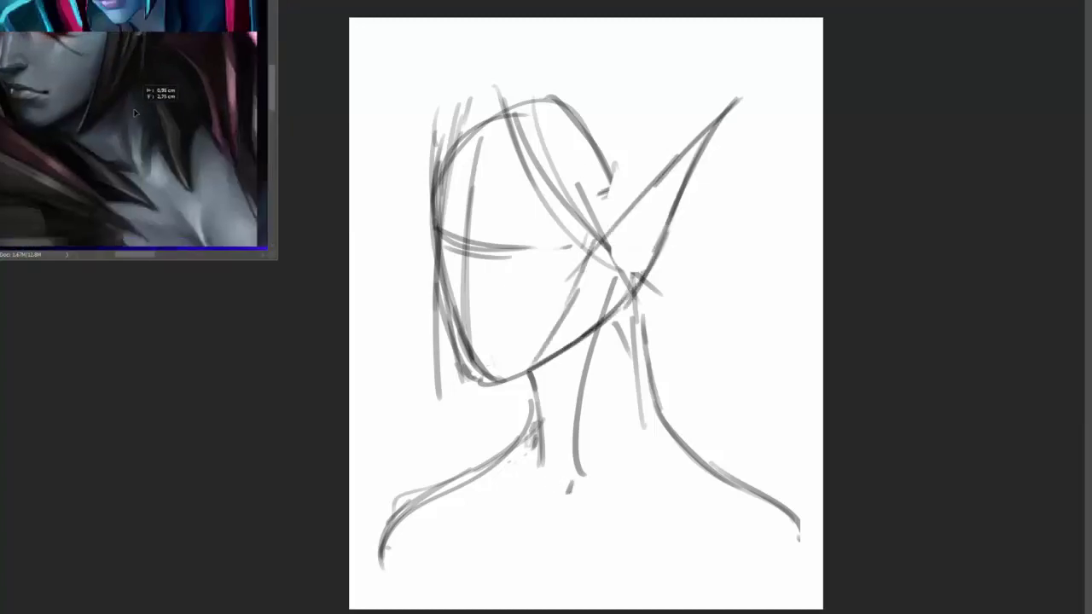
scroll(142, 62, down, 3)
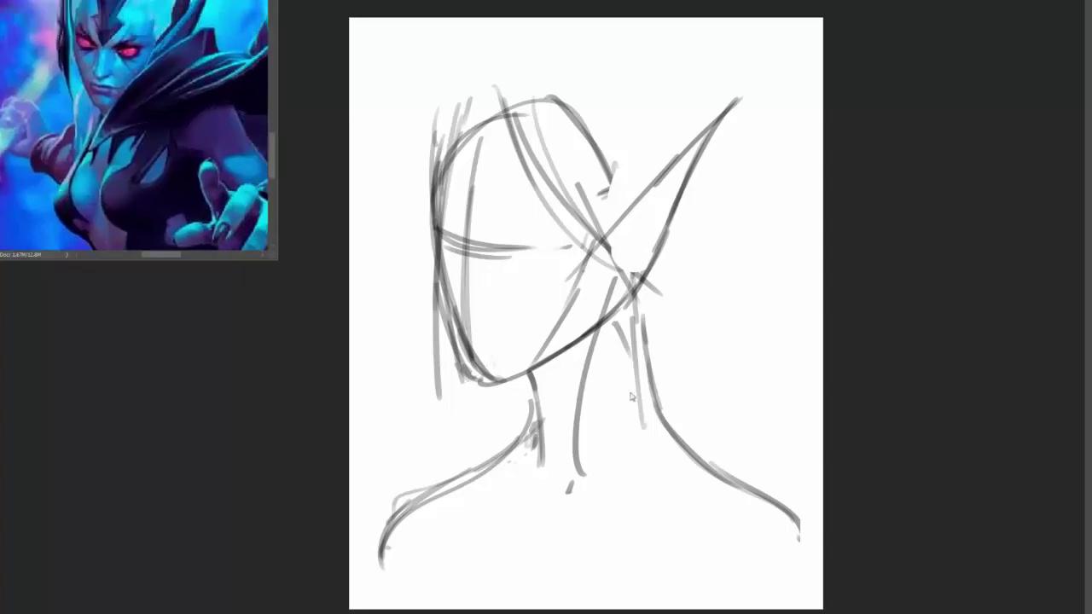
drag(653, 317, 597, 503)
mouse_move(767, 201)
mouse_down()
mouse_move(610, 512)
mouse_move(692, 476)
mouse_up()
drag(706, 496, 631, 601)
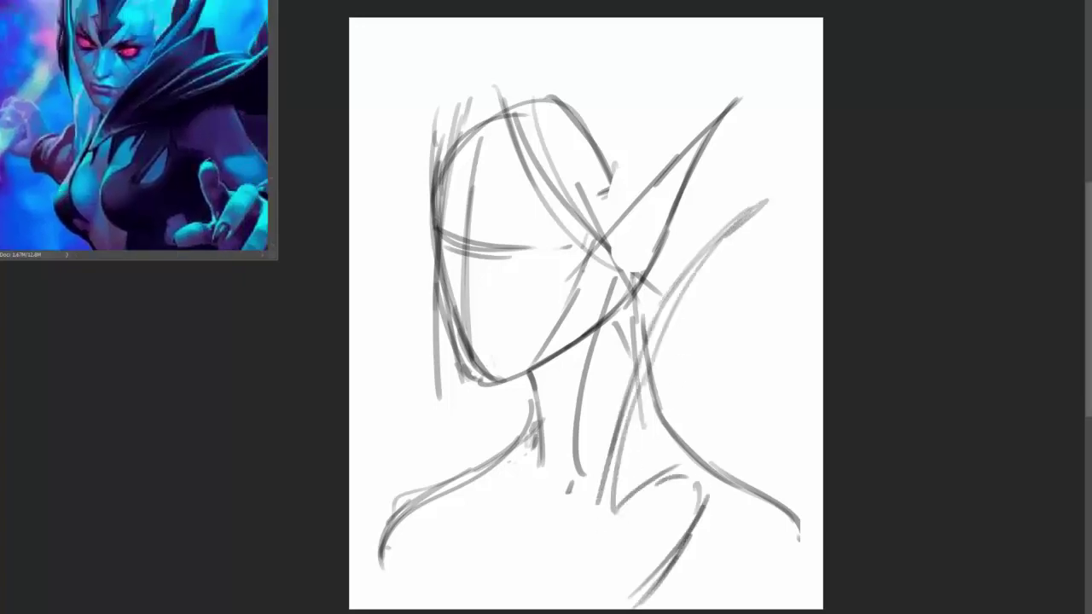
- Sketch the hanging strand below the jaw and the costume folds across the chest and far shoulder
mouse_move(456, 607)
mouse_down()
mouse_move(476, 502)
mouse_move(522, 425)
mouse_up()
drag(461, 511, 459, 563)
drag(450, 375, 452, 542)
drag(504, 435, 467, 601)
drag(648, 507, 568, 592)
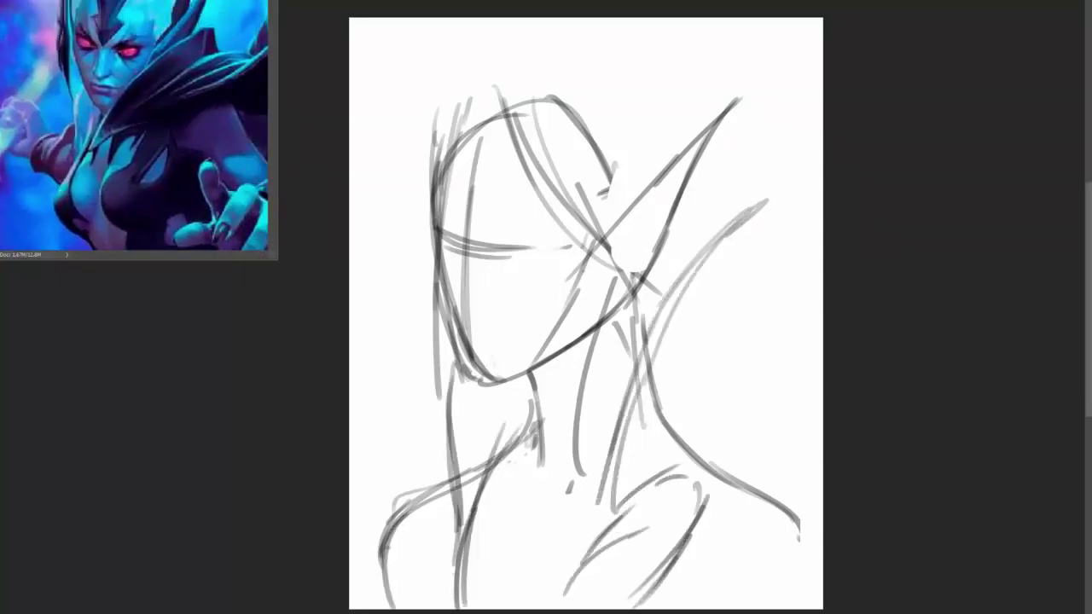
drag(662, 529, 570, 569)
mouse_move(539, 435)
mouse_down()
mouse_move(479, 590)
mouse_move(503, 516)
mouse_up()
drag(476, 527, 478, 597)
drag(427, 494, 394, 592)
drag(522, 448, 488, 502)
drag(490, 499, 464, 551)
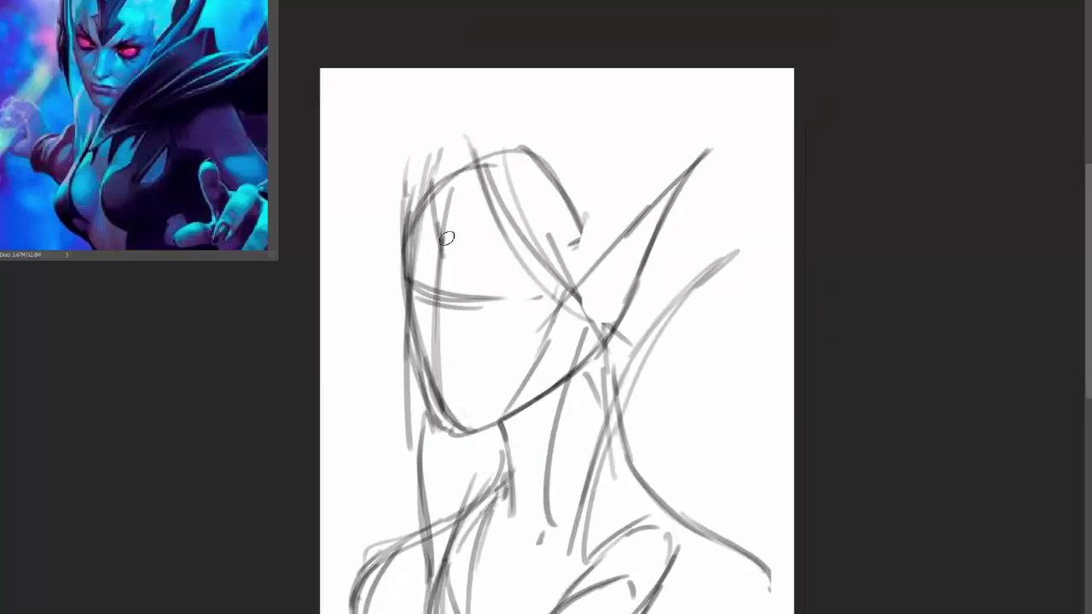
- Draw the crown with a V-shaped forehead piece, tall spikes and a side band running down past the temple
drag(443, 181, 441, 255)
drag(486, 179, 448, 252)
drag(434, 209, 486, 178)
drag(465, 198, 542, 135)
drag(503, 167, 559, 70)
mouse_move(537, 85)
mouse_down()
mouse_move(452, 181)
mouse_move(468, 60)
mouse_up()
mouse_move(442, 170)
mouse_down()
mouse_move(431, 243)
mouse_move(452, 422)
mouse_up()
drag(491, 205, 535, 187)
drag(539, 207, 563, 294)
drag(550, 251, 682, 133)
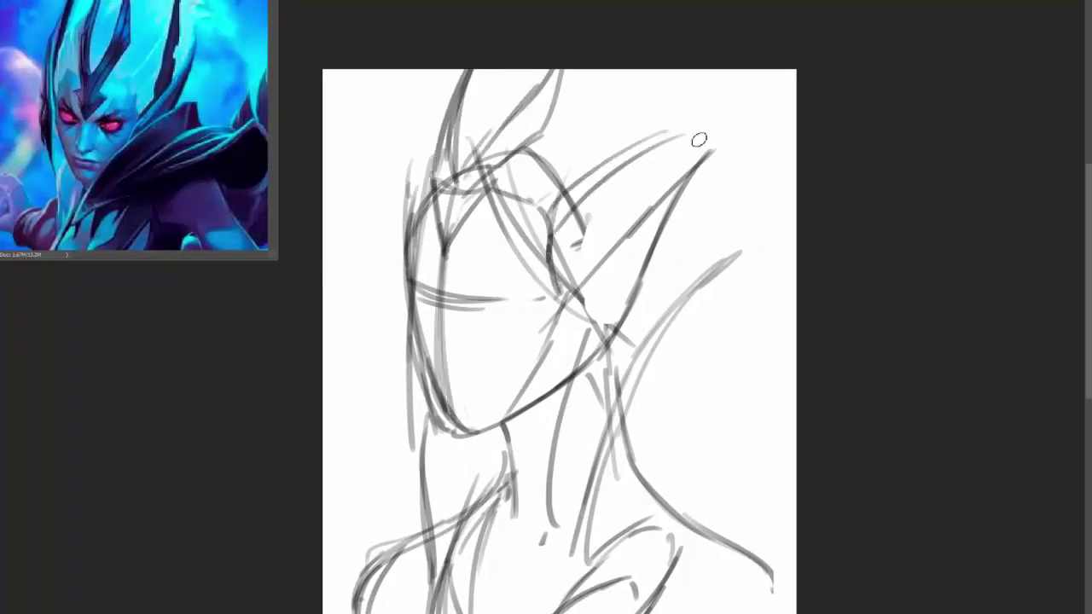
- Sketch long hair strands sweeping up and back from the crown with curled ends
drag(503, 184, 570, 160)
drag(493, 201, 763, 87)
drag(527, 141, 497, 190)
drag(756, 89, 597, 71)
drag(491, 70, 442, 162)
- Extend the collar behind the ear into several large pointed folds reaching the canvas edge
drag(735, 203, 619, 349)
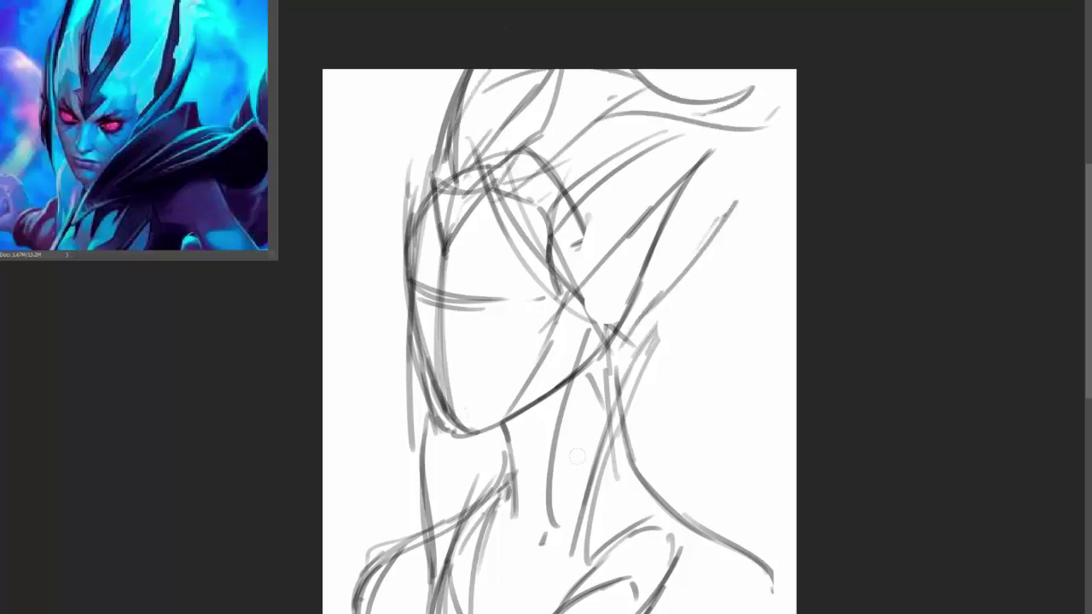
drag(713, 268, 594, 511)
drag(745, 249, 716, 358)
drag(728, 271, 622, 480)
drag(794, 362, 671, 417)
drag(793, 391, 631, 469)
drag(712, 436, 722, 343)
drag(657, 439, 809, 439)
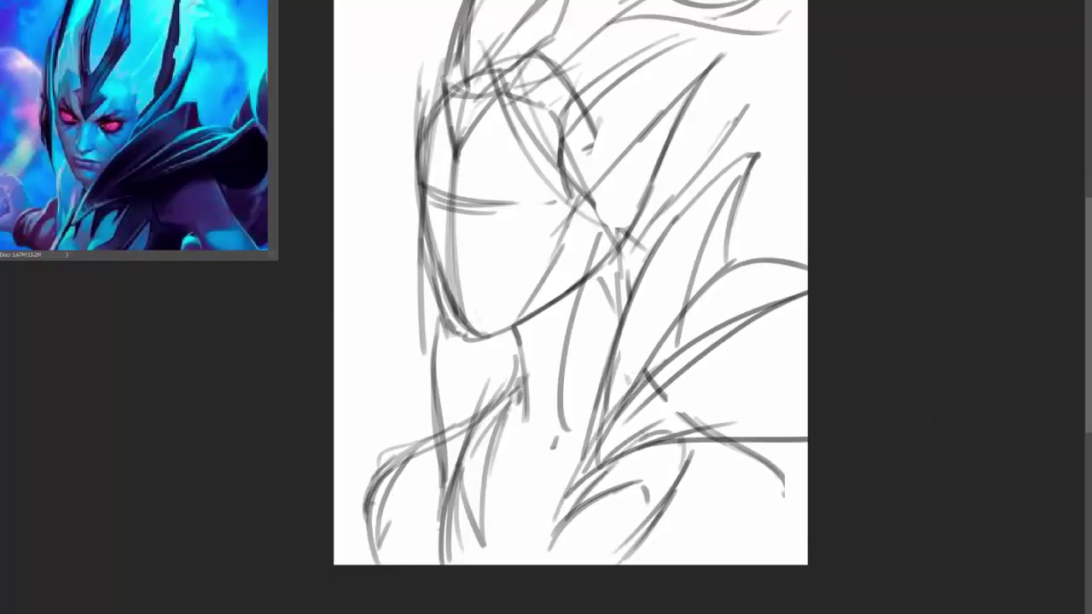
- Undo the last collar strokes, then redraw the collar's lower edge and outline the near upper arm
key(ctrl+z)
key(ctrl+z)
drag(610, 461, 808, 436)
drag(682, 470, 809, 445)
drag(682, 465, 756, 564)
- Sketch the eyes, nose and lips, and outline the pointed cheek guards along both sides of the face
drag(563, 282, 557, 288)
drag(512, 358, 487, 461)
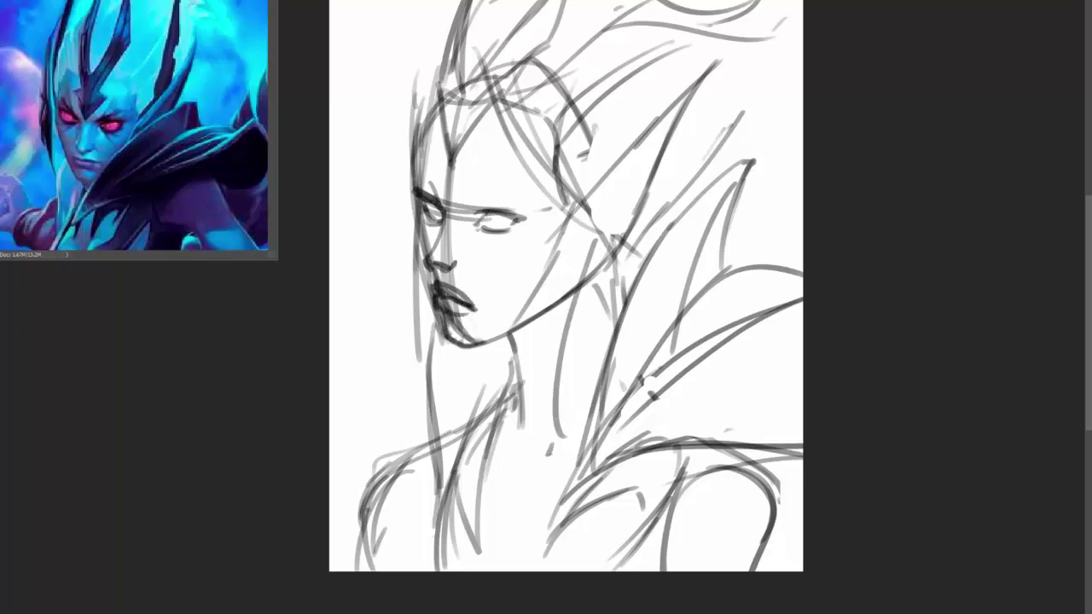
drag(570, 218, 515, 331)
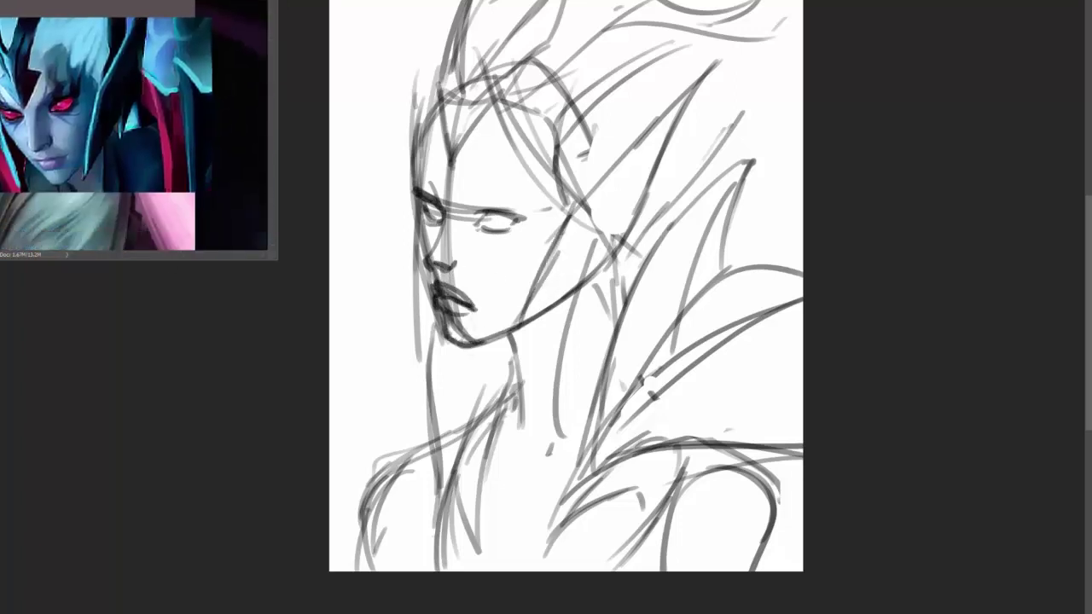
drag(593, 276, 522, 353)
drag(639, 215, 573, 317)
mouse_move(648, 181)
mouse_down()
mouse_move(584, 298)
mouse_move(522, 353)
mouse_up()
drag(444, 264, 417, 343)
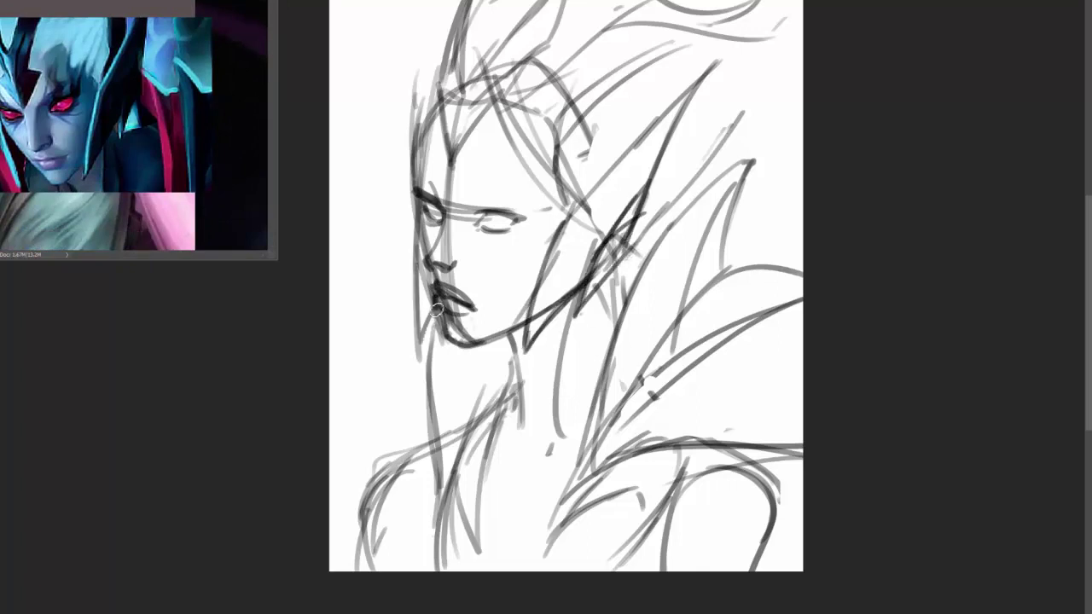
- Add angular points to the crown's forehead piece and darken its tall spikes
drag(464, 240, 451, 254)
scroll(563, 341, up, 1)
drag(431, 210, 487, 182)
drag(540, 82, 468, 179)
drag(444, 98, 429, 201)
drag(525, 43, 449, 179)
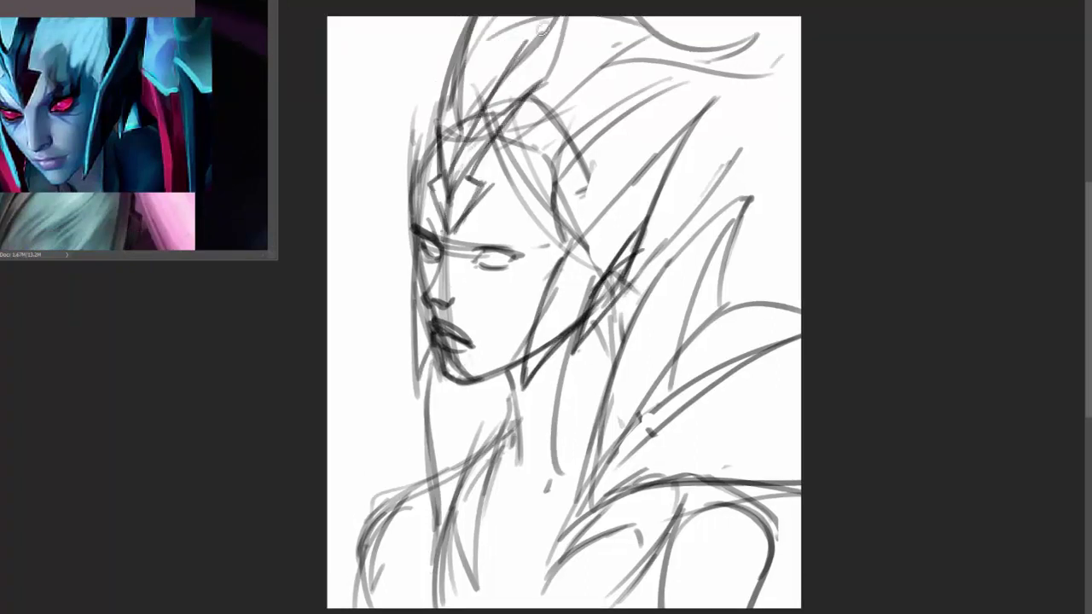
drag(551, 24, 458, 118)
drag(558, 26, 449, 223)
- Draw short hair strands along the hairline and temple, and add the arched eyebrows
drag(558, 108, 529, 183)
drag(563, 138, 542, 190)
drag(547, 125, 495, 183)
drag(493, 138, 485, 178)
drag(573, 155, 537, 240)
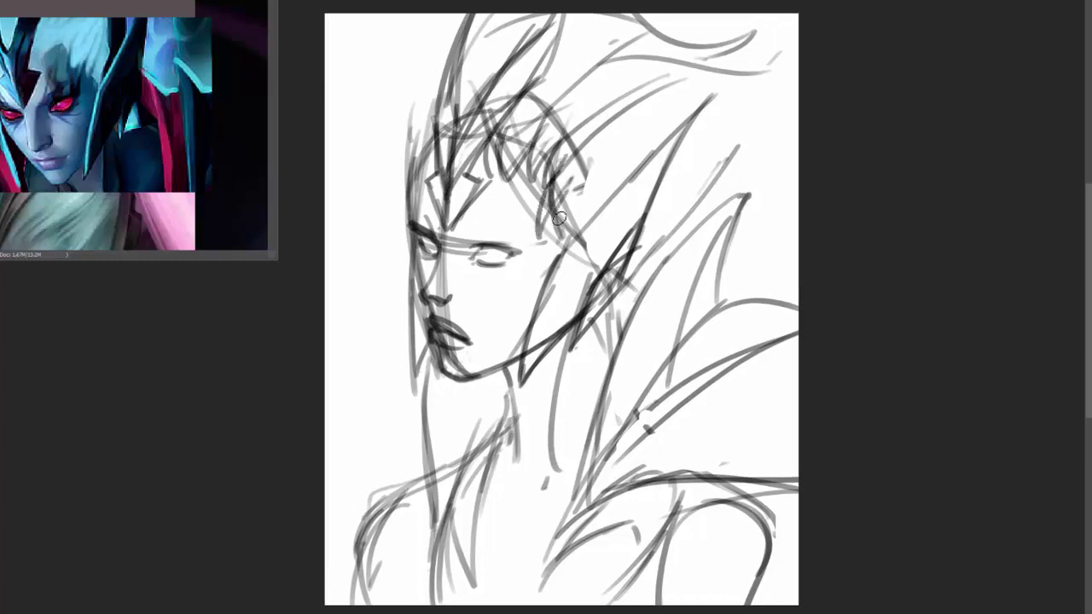
drag(566, 193, 552, 227)
drag(593, 190, 549, 258)
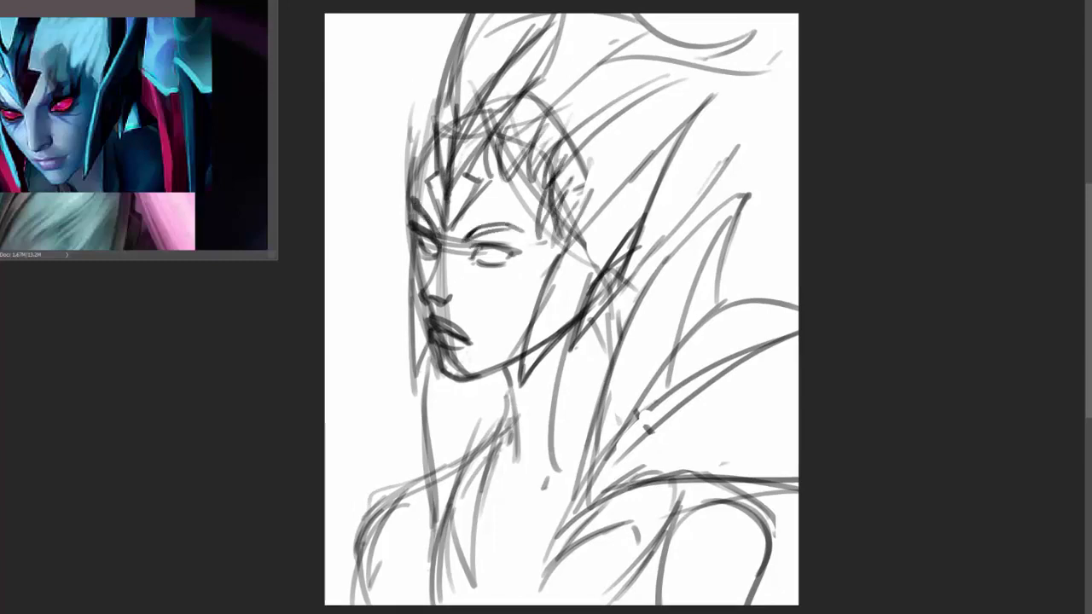
- Draw the pointed chest strips and the raised armour outline on the far shoulder
scroll(517, 417, down, 1)
drag(425, 413, 416, 515)
drag(433, 452, 423, 542)
drag(400, 413, 428, 560)
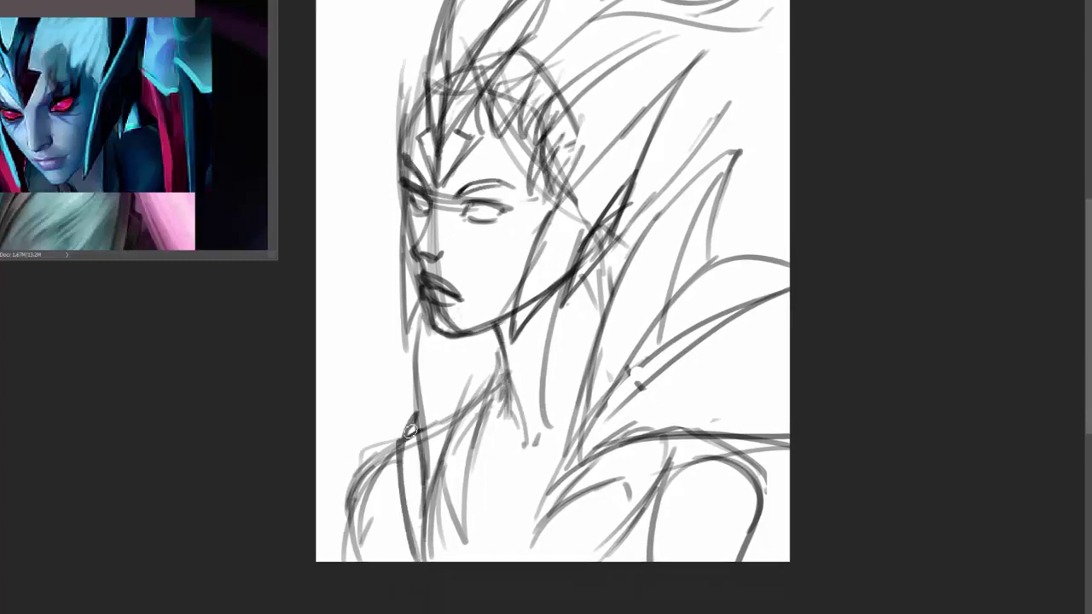
scroll(426, 478, down, 2)
drag(415, 285, 358, 367)
drag(401, 324, 375, 491)
- Sketch a large angular shoulder pad over the near arm and add the chest's centre contour
drag(657, 302, 631, 329)
drag(687, 371, 622, 493)
drag(787, 309, 612, 488)
drag(764, 324, 614, 474)
drag(768, 372, 697, 493)
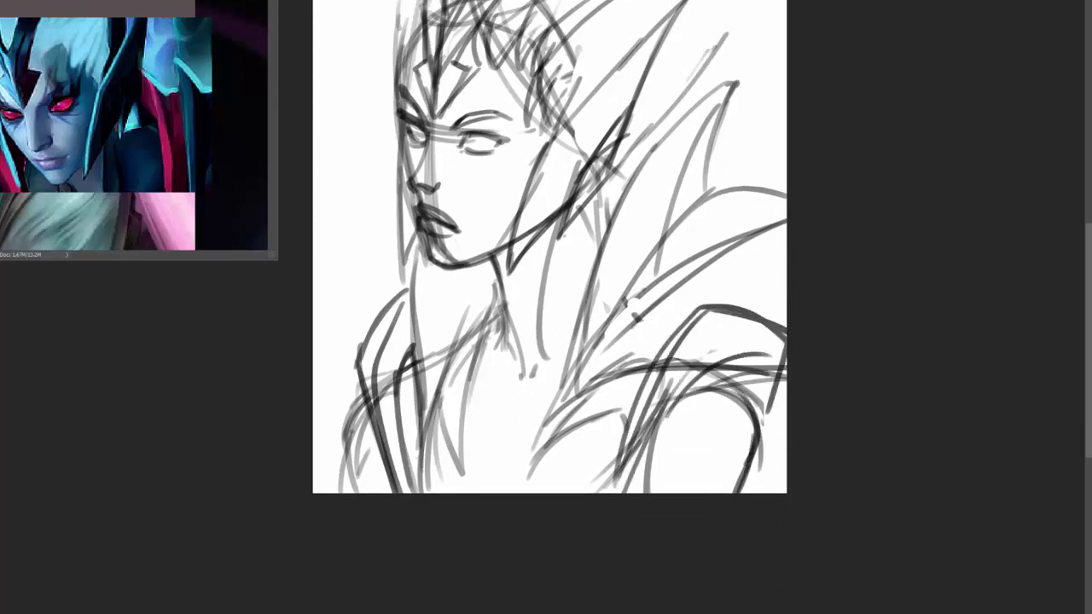
drag(513, 470, 495, 493)
drag(512, 409, 483, 487)
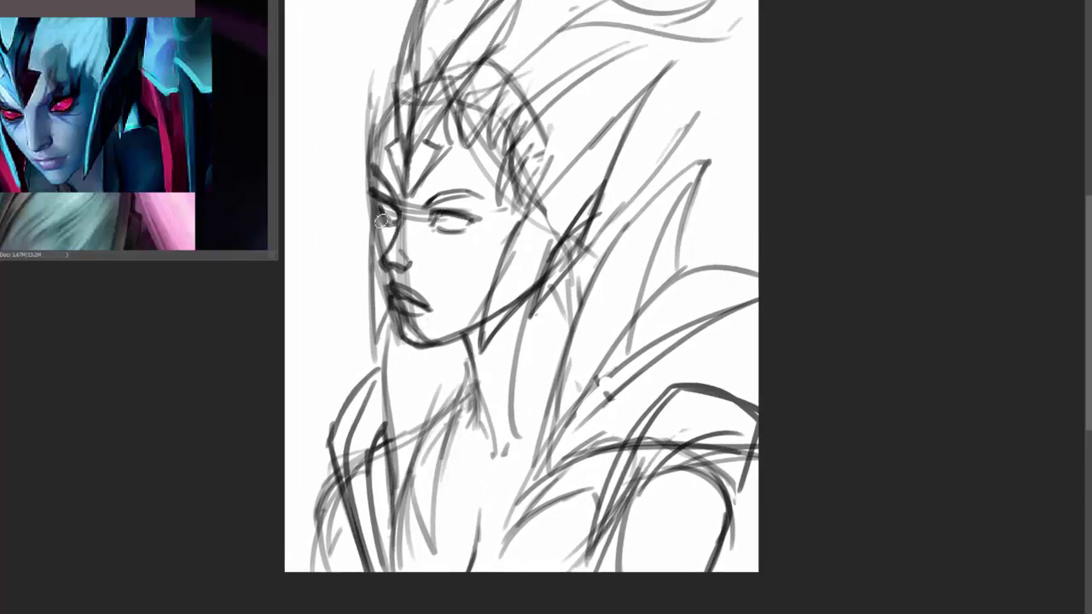
- Refine the eyes, far face contour and forehead, adding light marks beneath the near eye
drag(376, 208, 391, 225)
drag(374, 226, 400, 339)
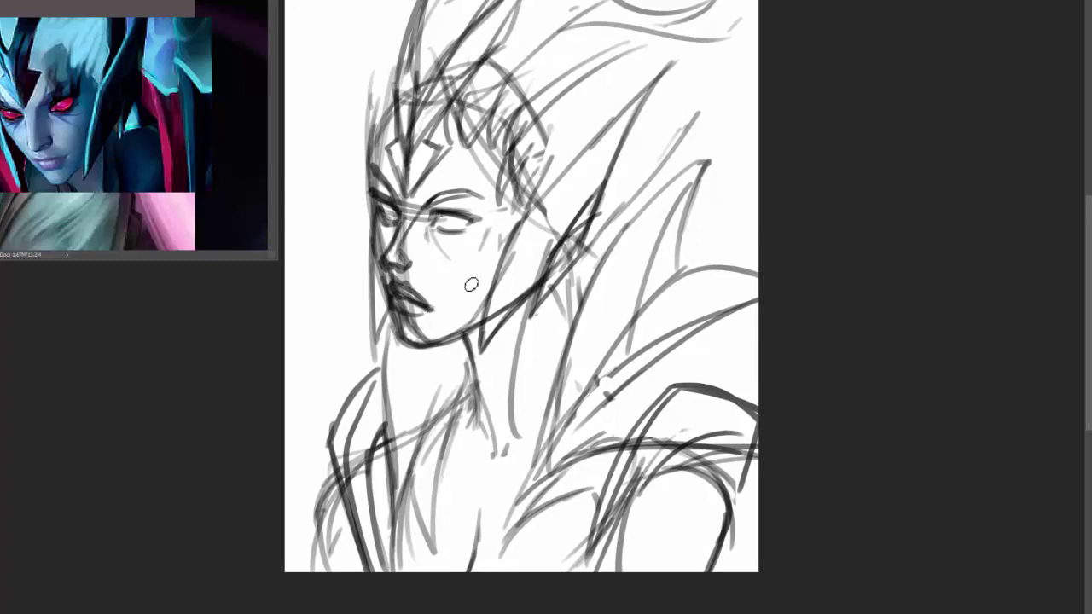
drag(411, 155, 443, 177)
- Select the head area of the sketch and adjust its proportions with Free Transform
mouse_move(408, 392)
mouse_down()
mouse_move(734, 76)
mouse_move(725, 81)
mouse_up()
key(ctrl+t)
mouse_move(733, 375)
mouse_down()
mouse_move(707, 362)
mouse_move(719, 366)
mouse_up()
key(Return)
- Redraw the eyes, nose, lips, far cheek and chin with cleaner, darker contours
drag(411, 235, 439, 384)
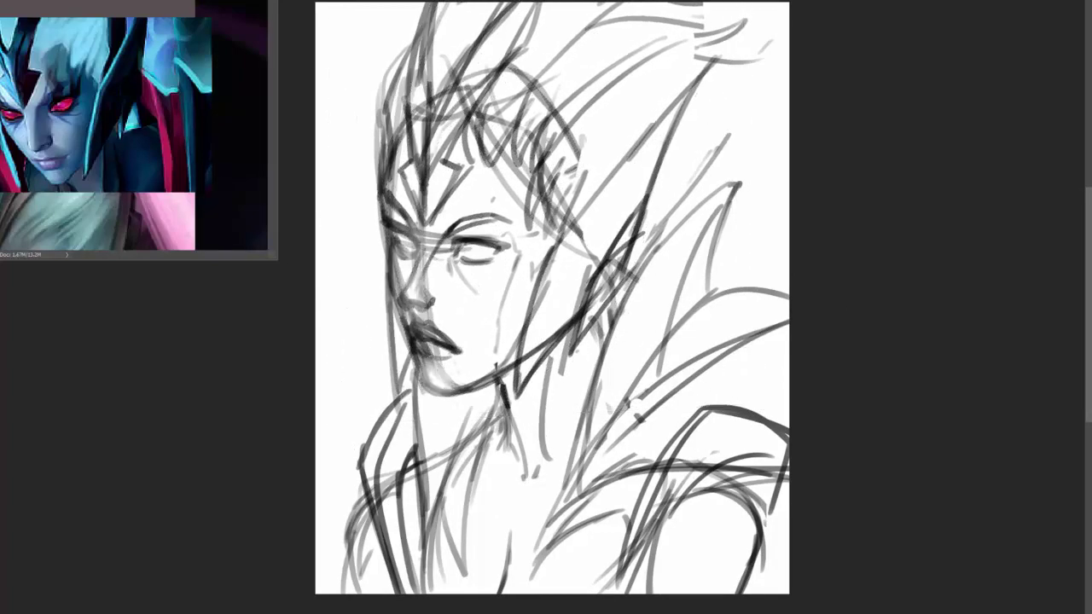
drag(415, 239, 409, 310)
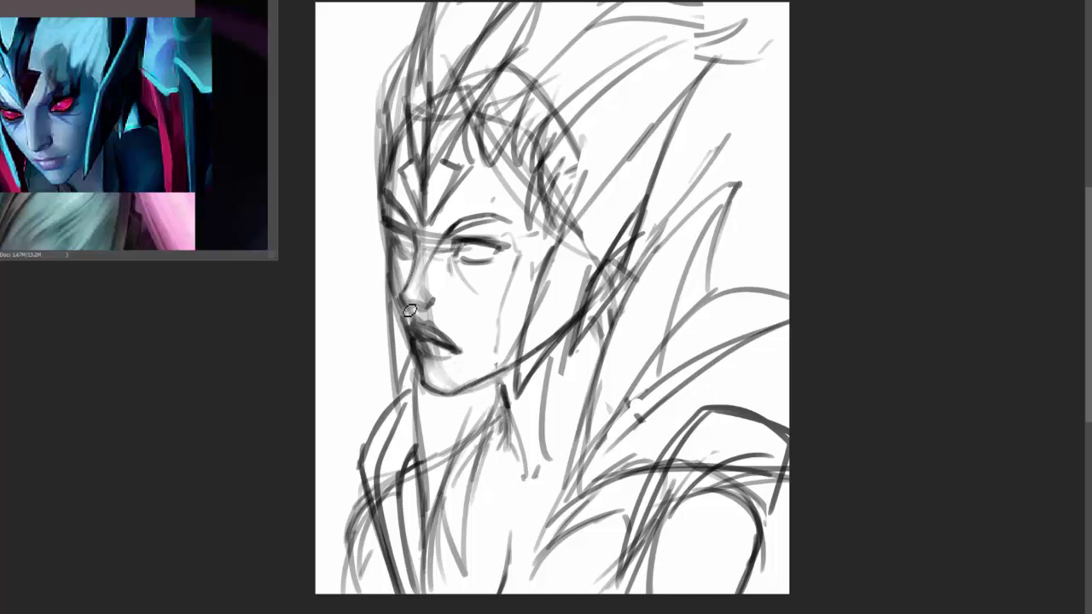
drag(448, 345, 416, 343)
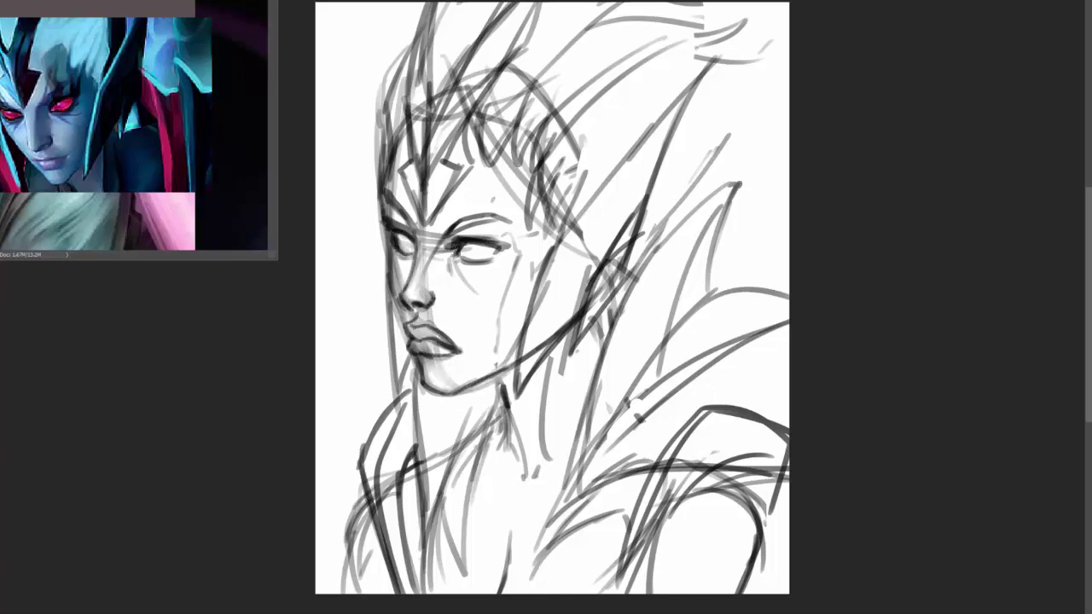
drag(399, 367, 394, 248)
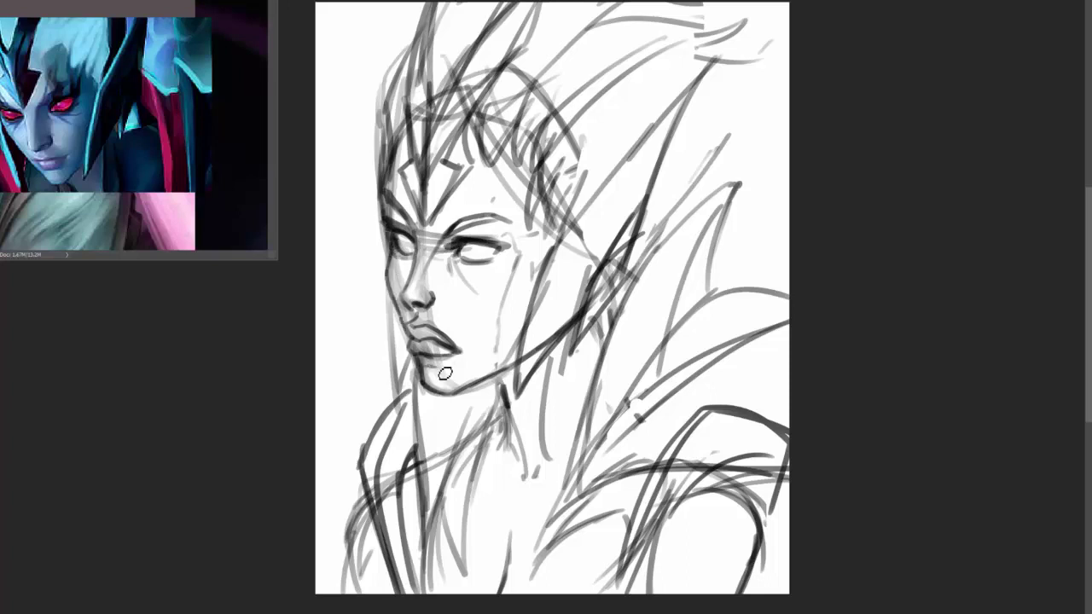
drag(445, 374, 423, 363)
drag(394, 247, 403, 316)
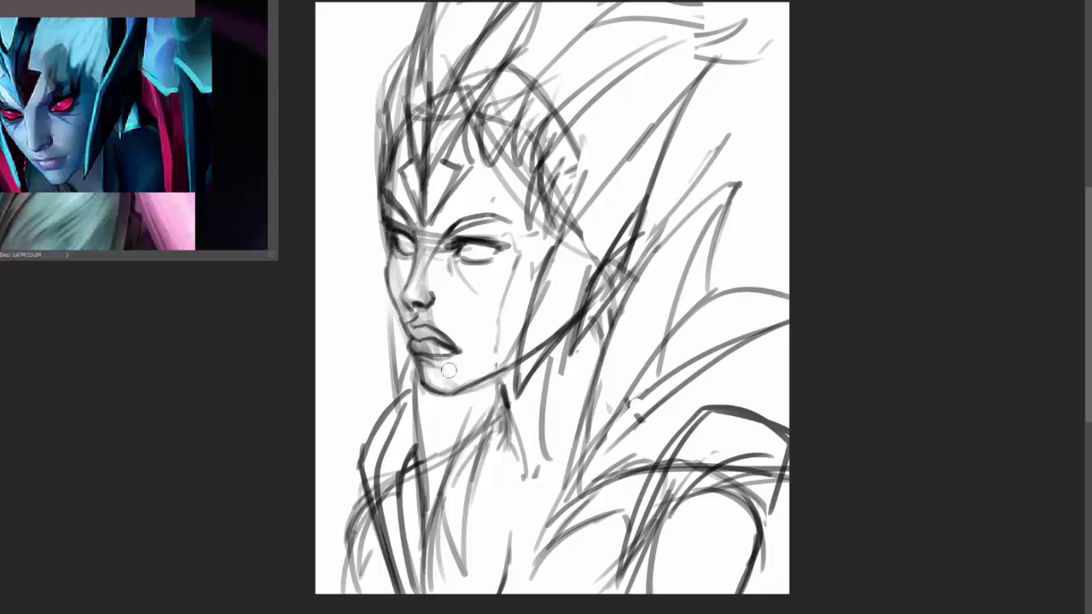
- Lighten the rough neck lines and redraw the throat, neck muscles and inner collar edge
mouse_move(449, 369)
mouse_down()
mouse_move(508, 410)
mouse_move(512, 469)
mouse_up()
drag(546, 359, 544, 452)
drag(580, 341, 546, 469)
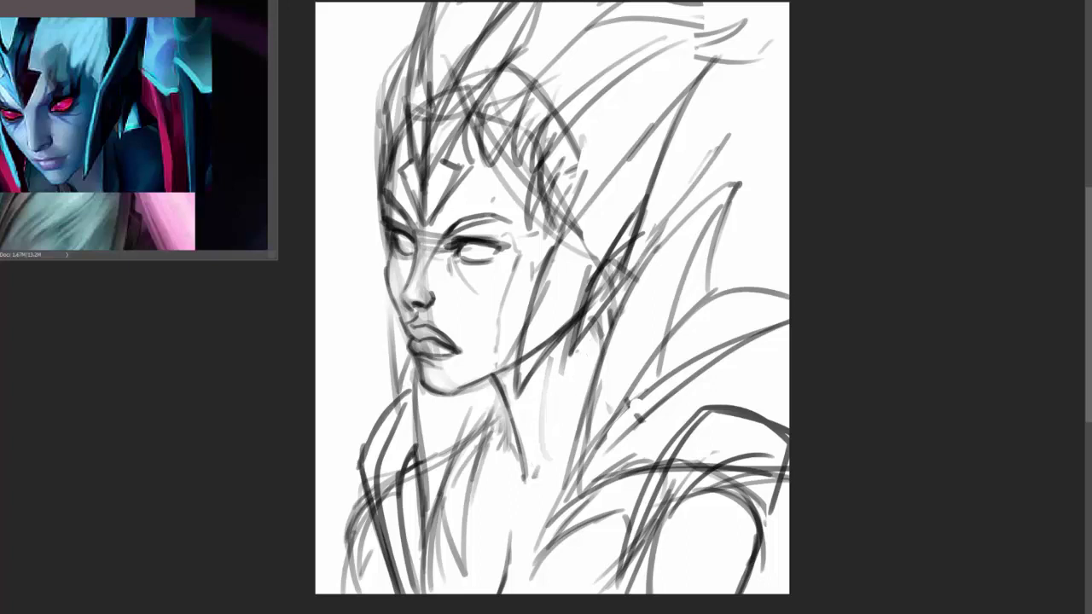
drag(601, 324, 559, 447)
drag(563, 448, 542, 545)
drag(510, 401, 505, 529)
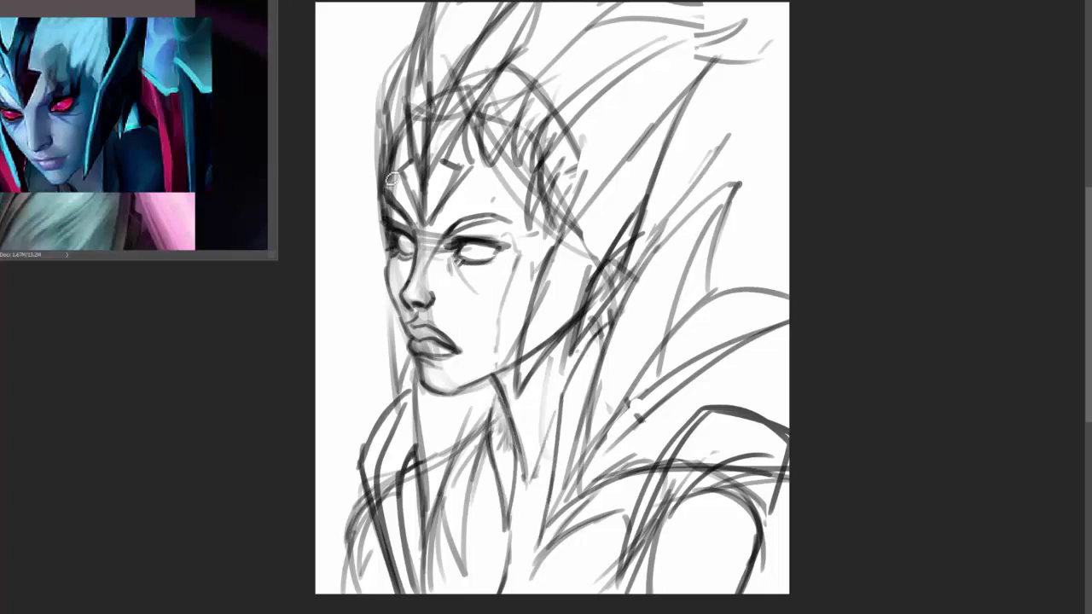
- Clean up the forehead and cheek edges, define the eyelashes, and tidy the lines under the jaw
mouse_move(390, 178)
mouse_down()
mouse_move(379, 205)
mouse_move(406, 224)
mouse_move(388, 264)
mouse_up()
mouse_move(525, 258)
mouse_down()
mouse_move(537, 269)
mouse_move(512, 366)
mouse_up()
drag(580, 289, 589, 324)
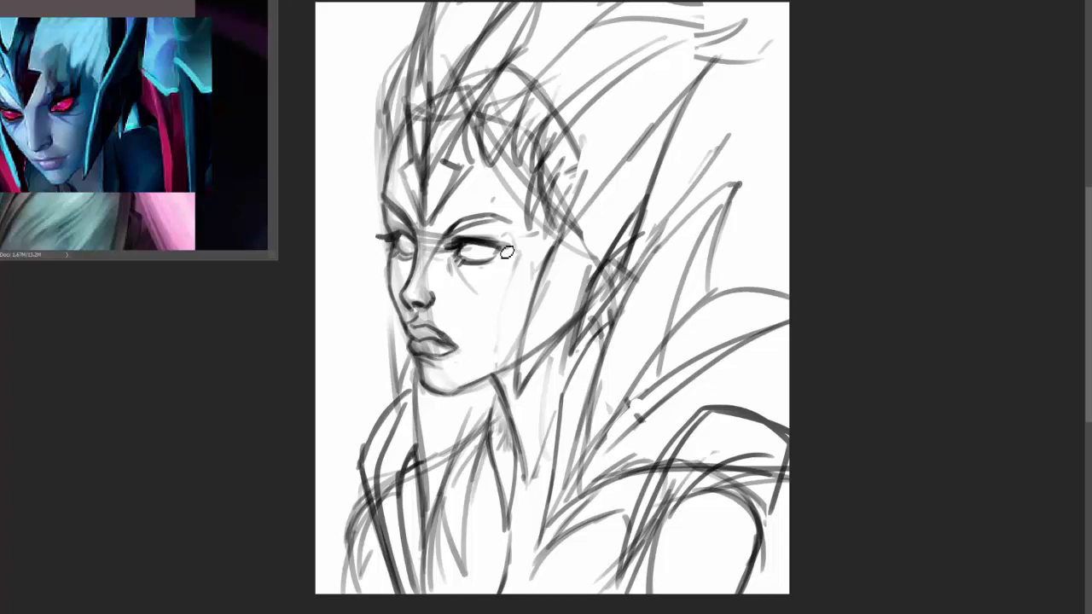
drag(499, 375, 477, 469)
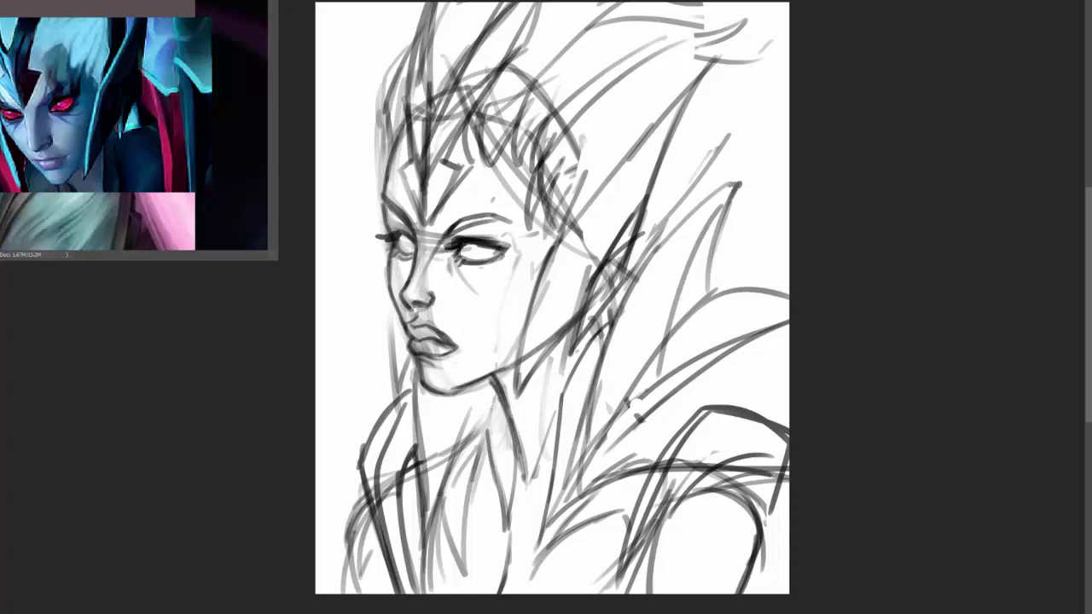
- Clean up the far shoulder and chest strips, and redraw the near arm's outline more smoothly
mouse_move(499, 392)
mouse_down()
mouse_move(470, 578)
mouse_move(426, 459)
mouse_move(397, 589)
mouse_up()
drag(407, 403, 367, 591)
drag(374, 502, 352, 588)
mouse_move(648, 589)
mouse_down()
mouse_move(686, 499)
mouse_move(648, 546)
mouse_up()
drag(716, 444, 618, 580)
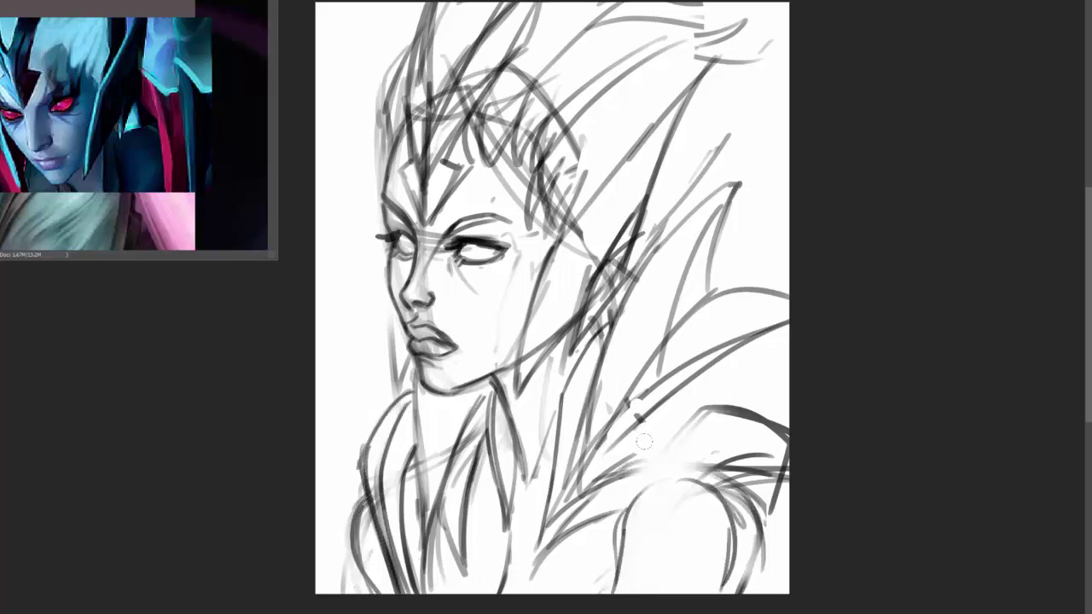
- Fade out the near shoulder pad and redraw it as layered folds flowing from the collar over the shoulder
mouse_move(751, 427)
mouse_down()
mouse_move(604, 555)
mouse_move(674, 477)
mouse_up()
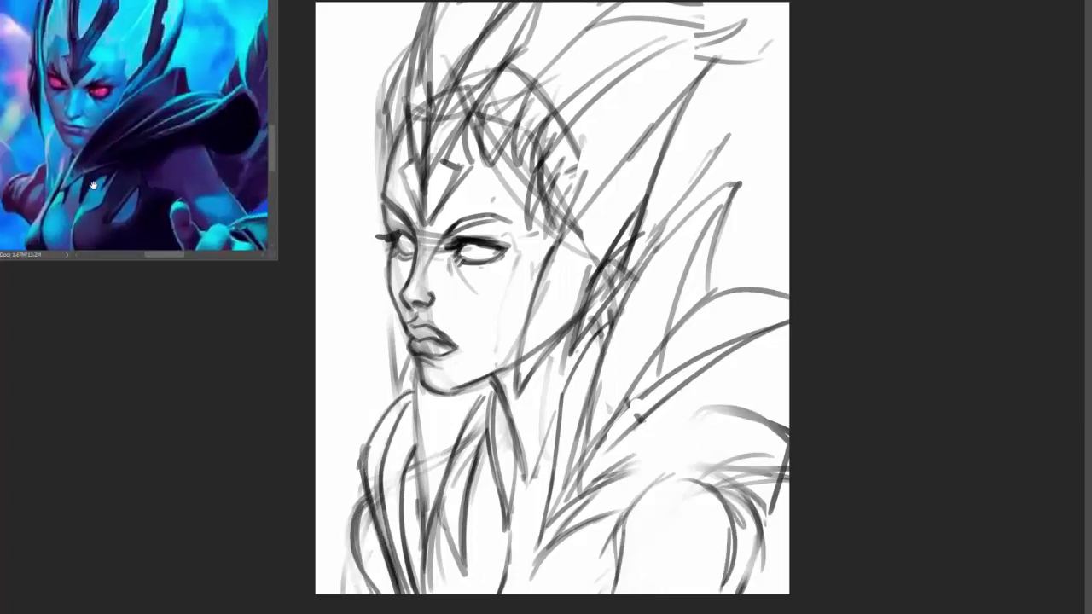
drag(772, 426, 597, 499)
drag(704, 382, 635, 439)
drag(785, 422, 558, 537)
key(ctrl+z)
drag(648, 460, 653, 397)
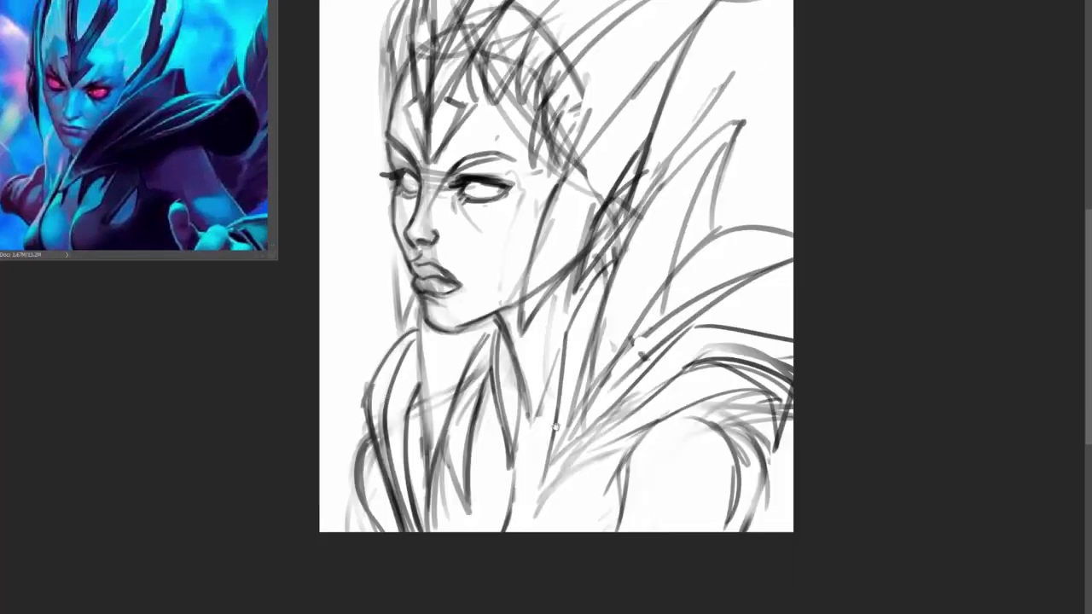
drag(623, 337, 546, 482)
drag(613, 443, 539, 516)
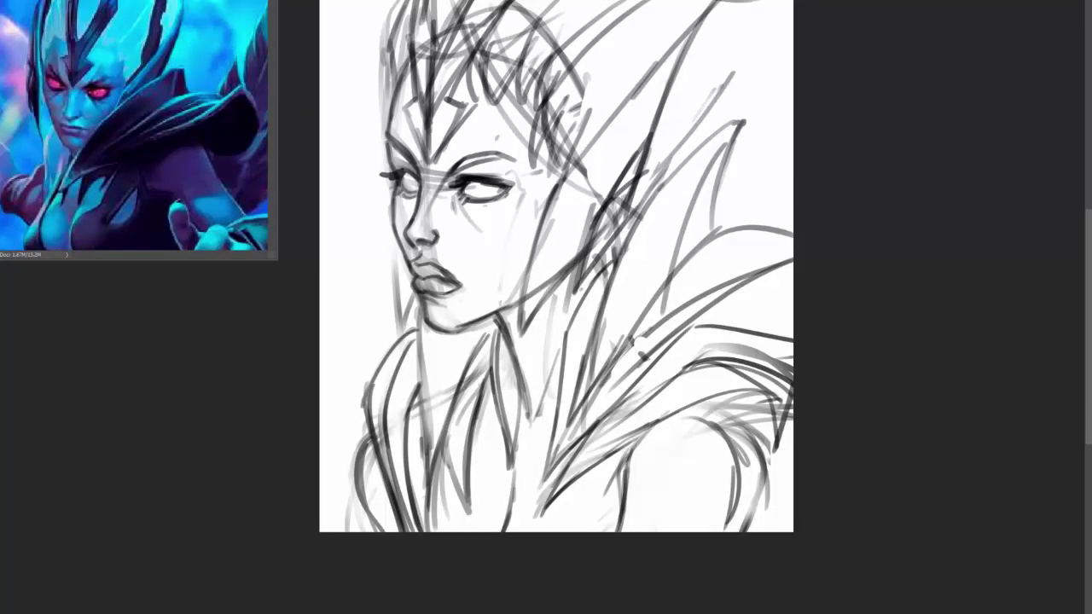
key(ctrl+z)
key(ctrl+z)
- Redraw the near collar's front edge as a pointed folded flap curving down toward the chest
drag(612, 300, 568, 417)
drag(640, 372, 536, 539)
key(ctrl+z)
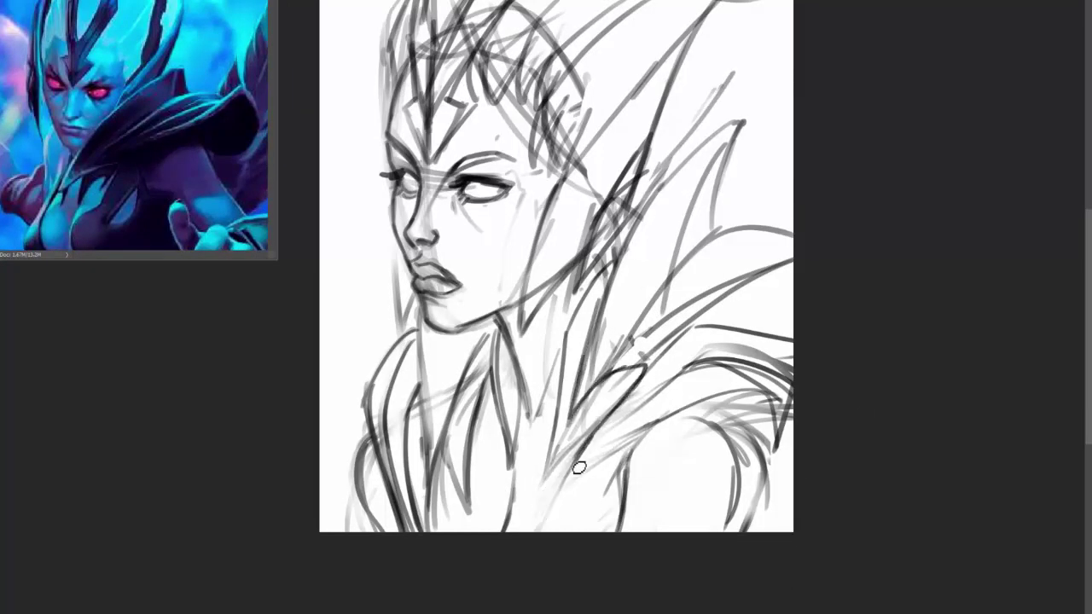
drag(578, 467, 550, 529)
drag(636, 379, 571, 478)
key(ctrl+z)
drag(648, 324, 571, 427)
- Fade the rough lines behind the cheek and redraw the long pointed ear guard from its tip to the jaw
drag(635, 229, 589, 342)
drag(640, 140, 525, 315)
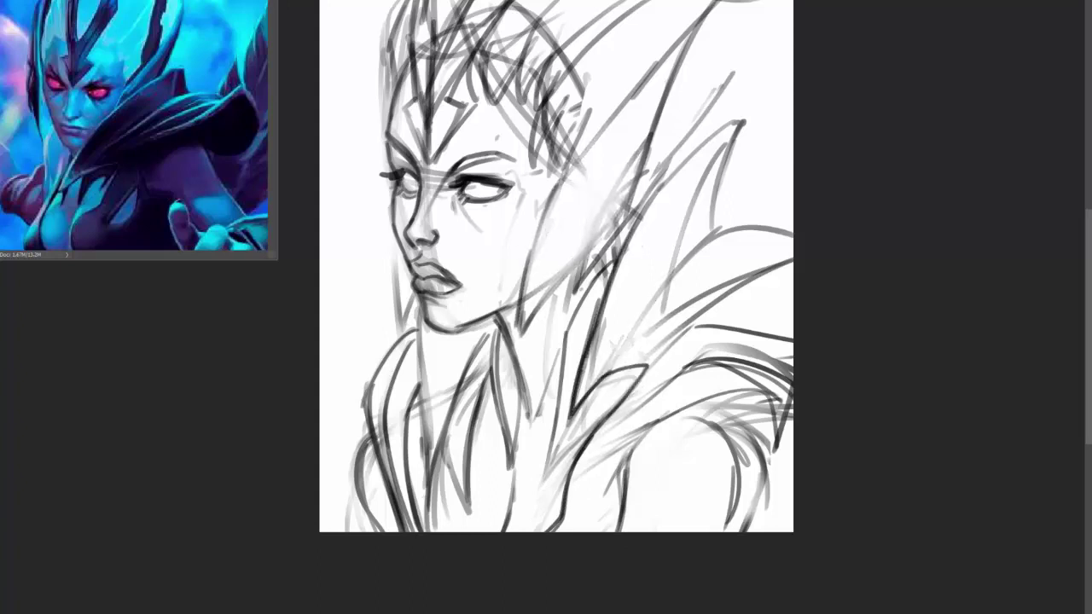
drag(657, 89, 522, 303)
drag(695, 20, 580, 158)
mouse_move(661, 111)
mouse_down()
mouse_move(637, 196)
mouse_move(521, 332)
mouse_up()
- Soften the lip lines, refine the chin and jaw contour, and darken the near eyebrow
drag(407, 256, 460, 307)
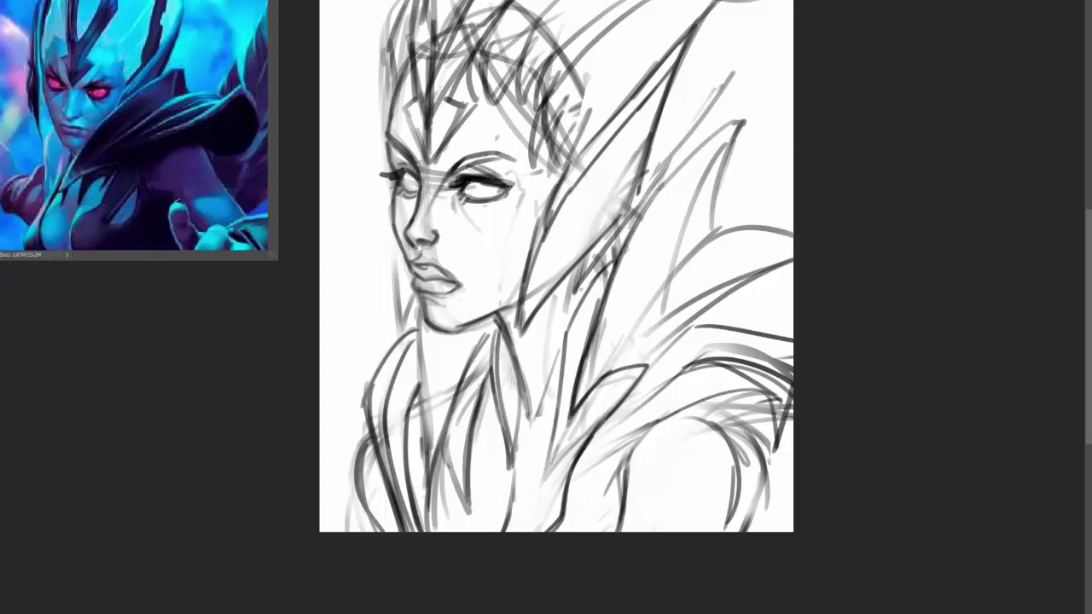
drag(425, 317, 406, 288)
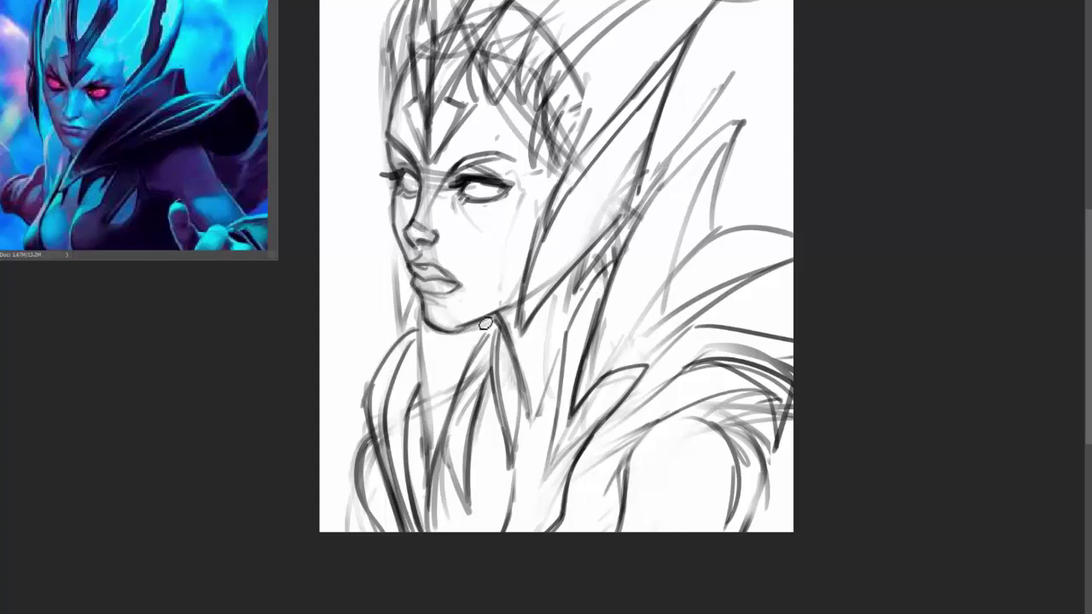
drag(485, 323, 515, 307)
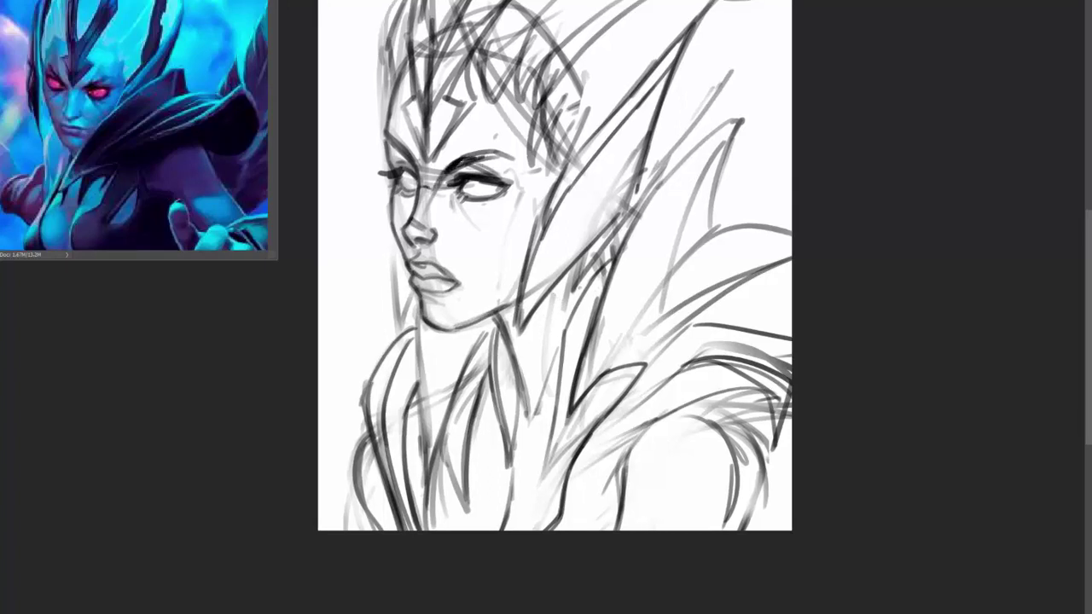
mouse_move(454, 168)
mouse_down()
mouse_move(511, 157)
mouse_move(489, 130)
mouse_up()
key(ctrl+alt+z)
key(ctrl+alt+z)
- Fade the tall collar spike and redraw the near collar with a lower pointed tip and sweeping inner folds
drag(580, 271, 691, 152)
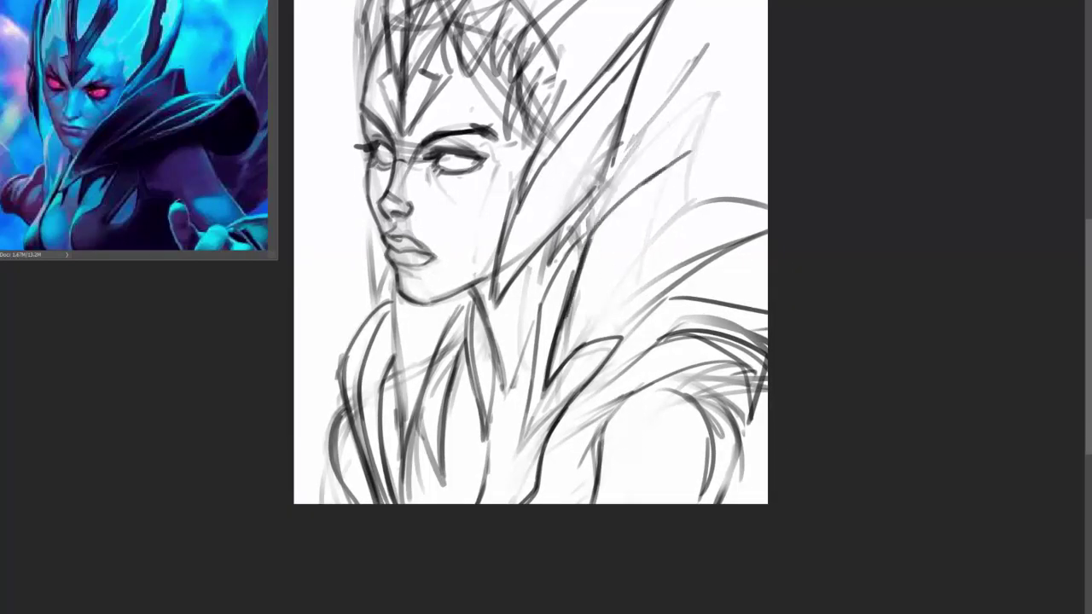
drag(610, 213, 721, 134)
drag(640, 252, 709, 152)
drag(580, 337, 657, 229)
drag(563, 359, 732, 233)
drag(580, 341, 713, 247)
mouse_move(652, 246)
mouse_down()
mouse_move(768, 196)
mouse_move(718, 138)
mouse_up()
- Add layered fold lines sweeping from the collar base outward over the near shoulder
drag(656, 312, 764, 232)
drag(689, 282, 569, 348)
mouse_move(640, 324)
mouse_down()
mouse_move(567, 429)
mouse_move(674, 324)
mouse_move(751, 294)
mouse_move(648, 337)
mouse_move(723, 312)
mouse_move(663, 322)
mouse_up()
drag(738, 336, 636, 359)
drag(703, 366, 575, 423)
drag(599, 406, 554, 455)
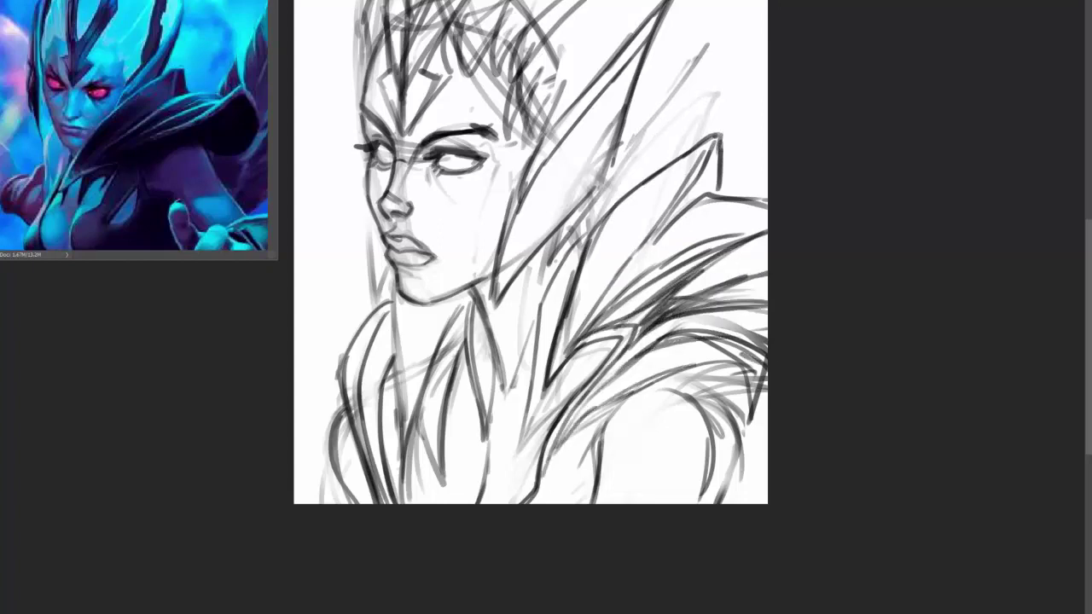
key(ctrl+z)
- Redraw the near upper arm's outline and fill the shadow under the shoulder folds with solid black
drag(601, 495, 614, 401)
mouse_move(623, 401)
mouse_down()
mouse_move(715, 375)
mouse_move(635, 397)
mouse_up()
mouse_move(678, 337)
mouse_down()
mouse_move(622, 374)
mouse_move(718, 337)
mouse_up()
mouse_move(665, 349)
mouse_down()
mouse_move(763, 341)
mouse_move(738, 450)
mouse_up()
drag(739, 376, 736, 475)
drag(413, 274, 397, 278)
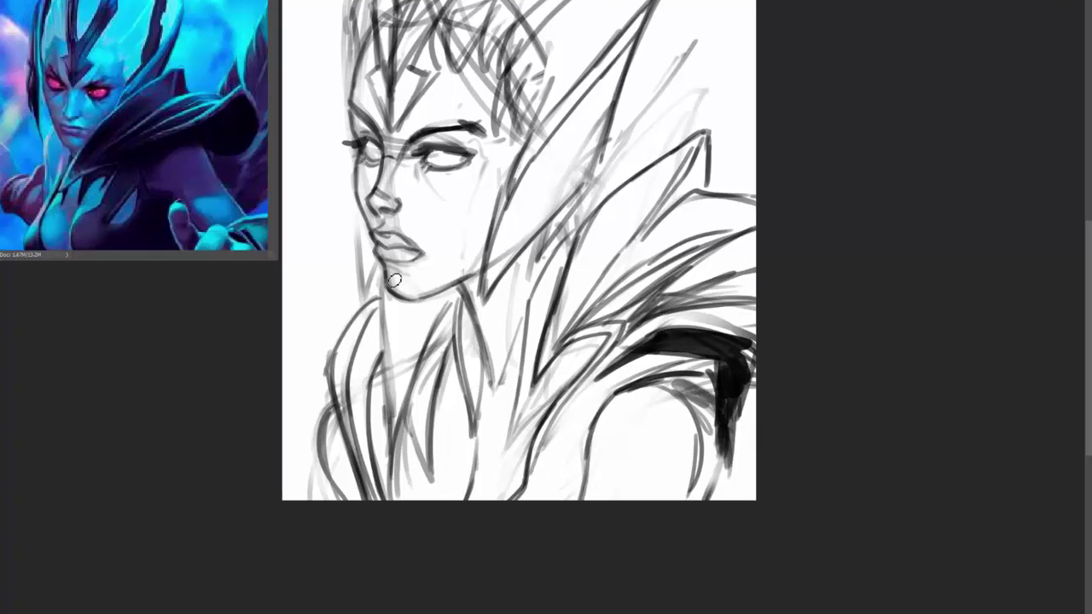
drag(387, 183, 360, 241)
key(ctrl+z)
key(ctrl+z)
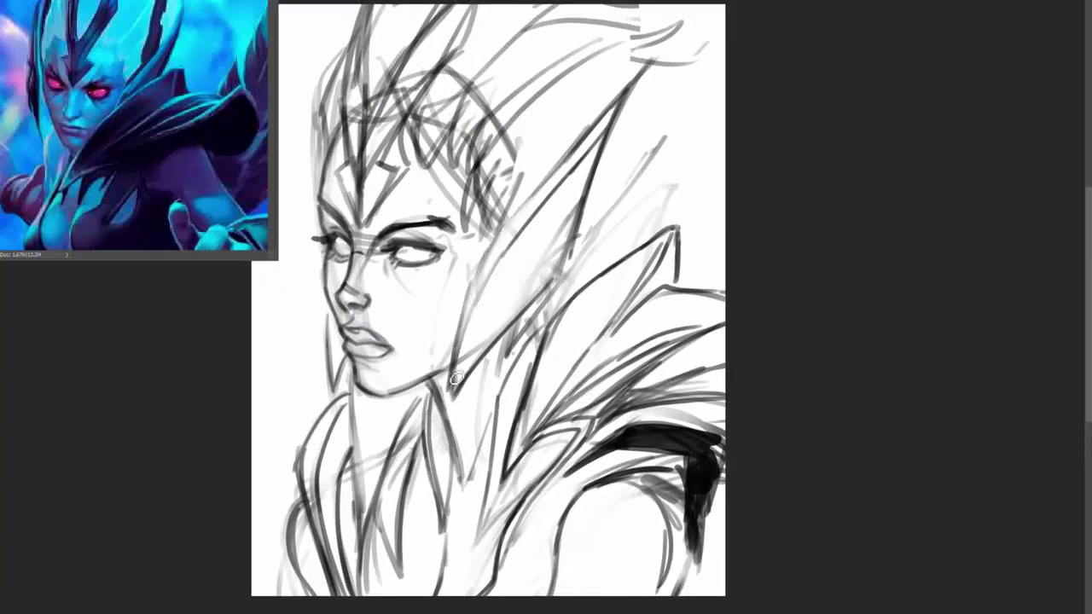
- Strengthen the ear guard's outline into a clean leaf shape and tidy its lower edge
drag(542, 202, 453, 356)
mouse_move(493, 243)
mouse_down()
mouse_move(618, 98)
mouse_move(578, 147)
mouse_up()
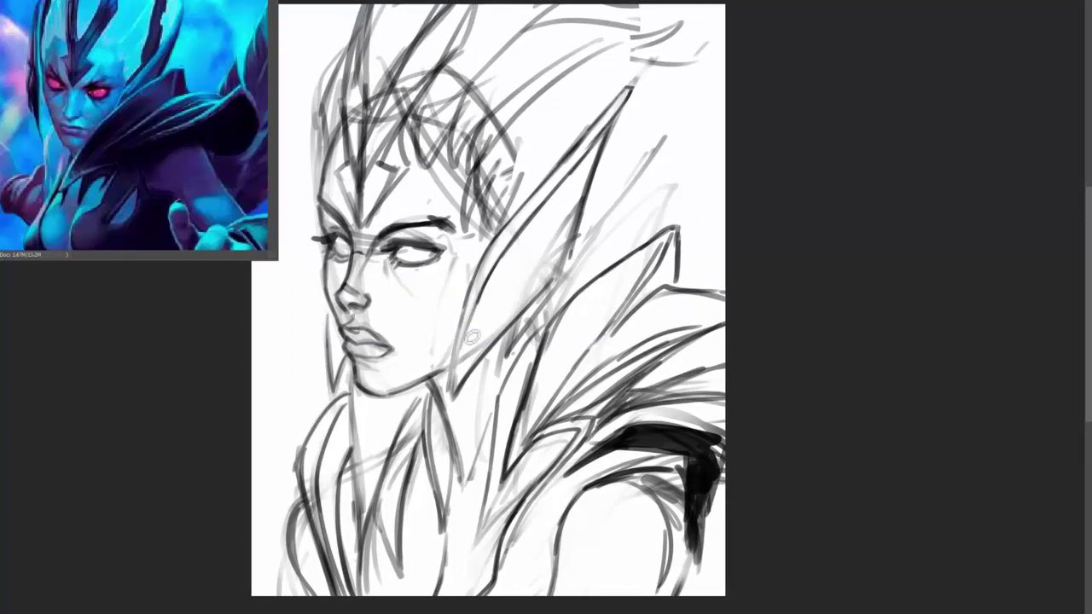
scroll(488, 299, down, 1)
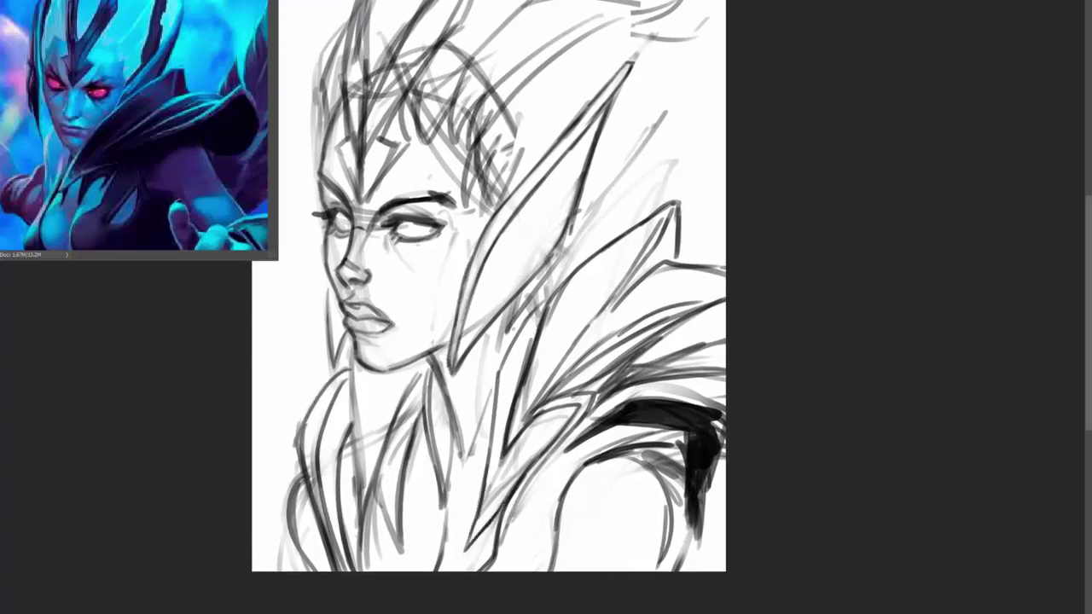
- Draw curved hook-shaped tips on the chest armour and at the lower end of the near collar
drag(508, 483, 483, 538)
drag(496, 401, 469, 522)
drag(512, 473, 466, 525)
drag(401, 461, 418, 525)
mouse_move(426, 469)
mouse_down()
mouse_move(374, 530)
mouse_move(402, 482)
mouse_up()
drag(422, 529, 415, 399)
- Reinforce the inner collar edge beside the neck and darken the gap beneath the ear guard
drag(476, 466, 517, 345)
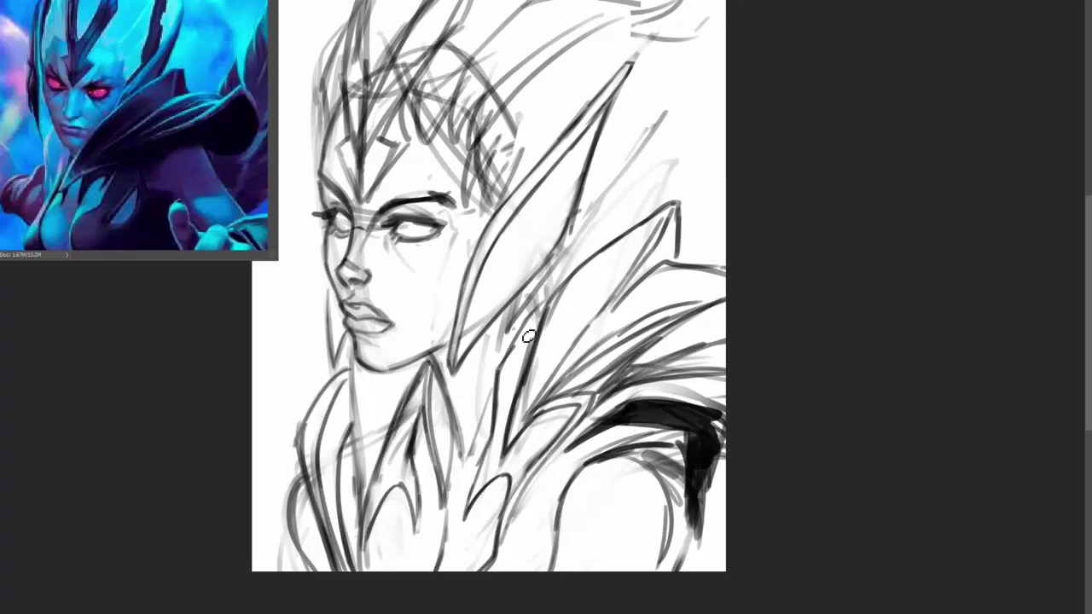
drag(535, 290, 517, 331)
drag(546, 261, 526, 293)
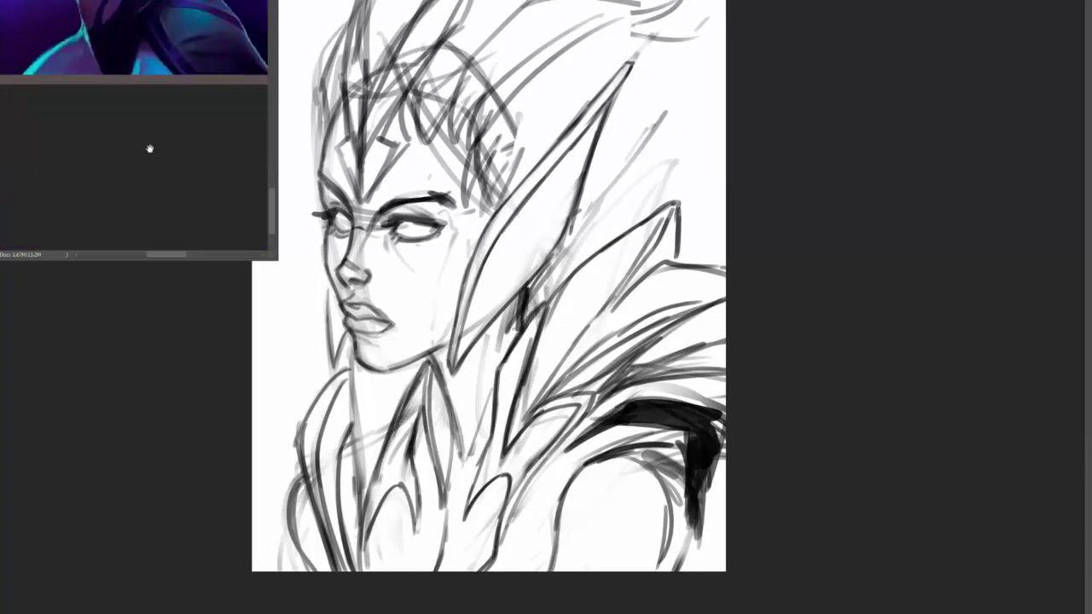
- Rework the ear guard into angular panels with an inner border and draw the ear's spiral inside it
drag(511, 205, 461, 324)
mouse_move(478, 226)
mouse_down()
mouse_move(457, 336)
mouse_move(482, 222)
mouse_move(588, 128)
mouse_up()
drag(497, 248, 464, 345)
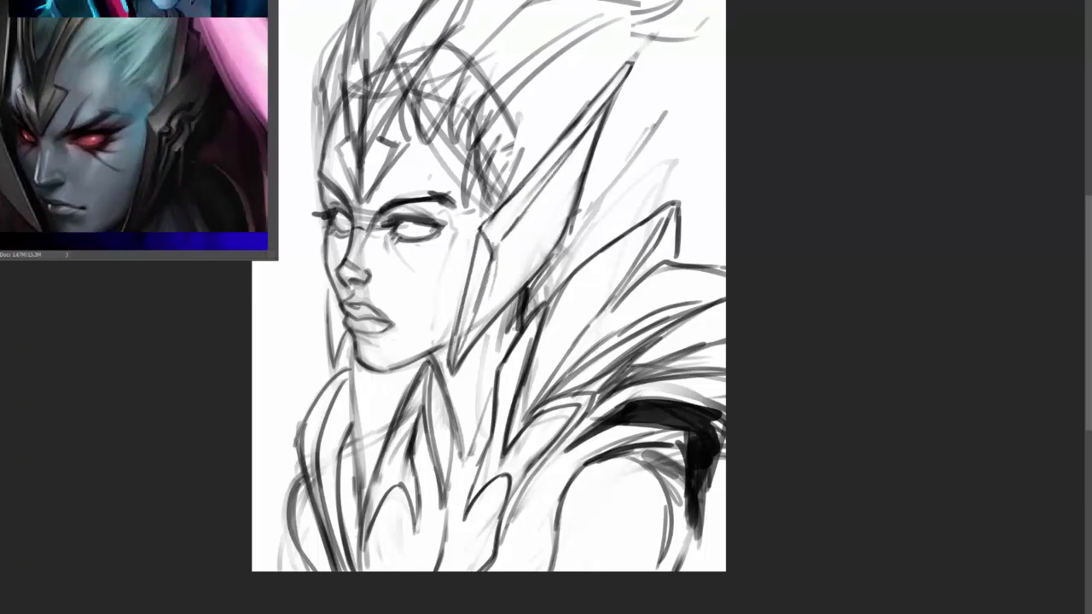
drag(512, 272, 473, 331)
drag(539, 217, 518, 256)
drag(551, 202, 585, 128)
drag(568, 224, 467, 349)
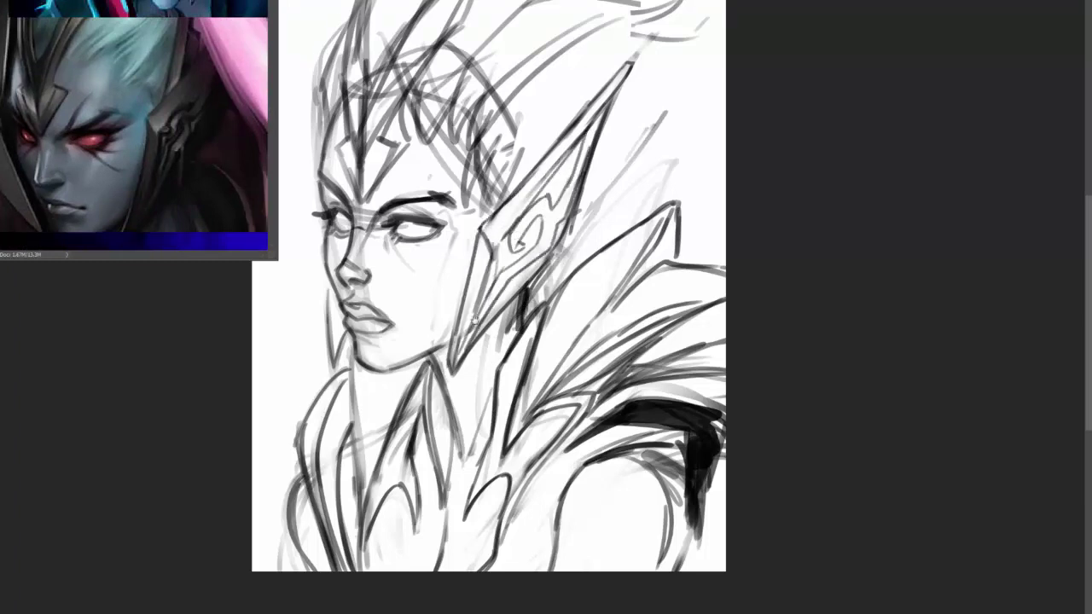
- Touch up the guard line on the face's far side and add a second thin spike above the ear guard
scroll(483, 307, down, 1)
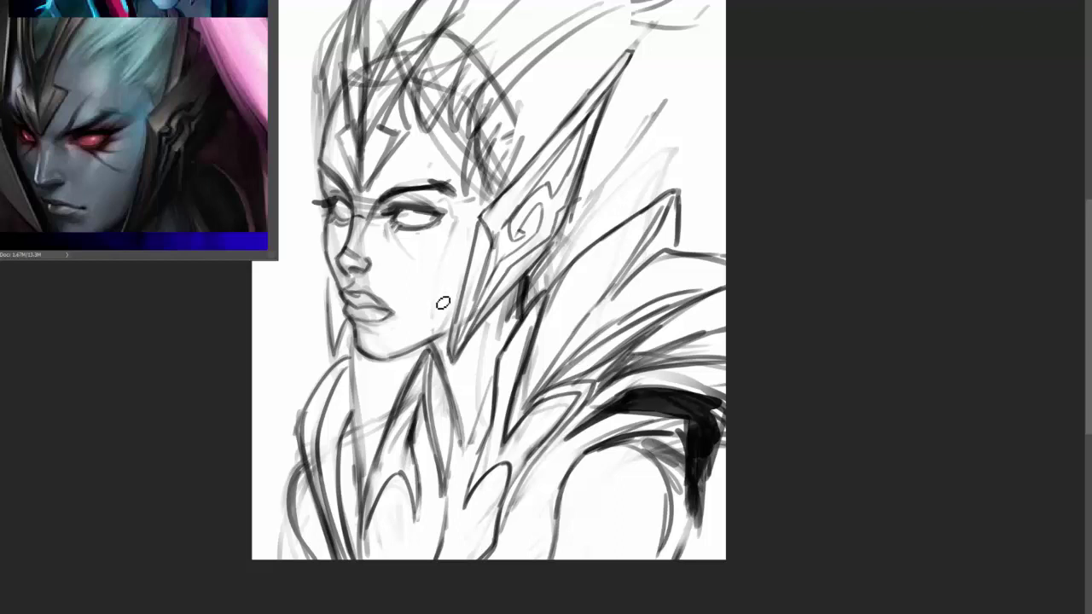
drag(331, 278, 313, 355)
scroll(186, 168, up, 3)
scroll(186, 168, down, 2)
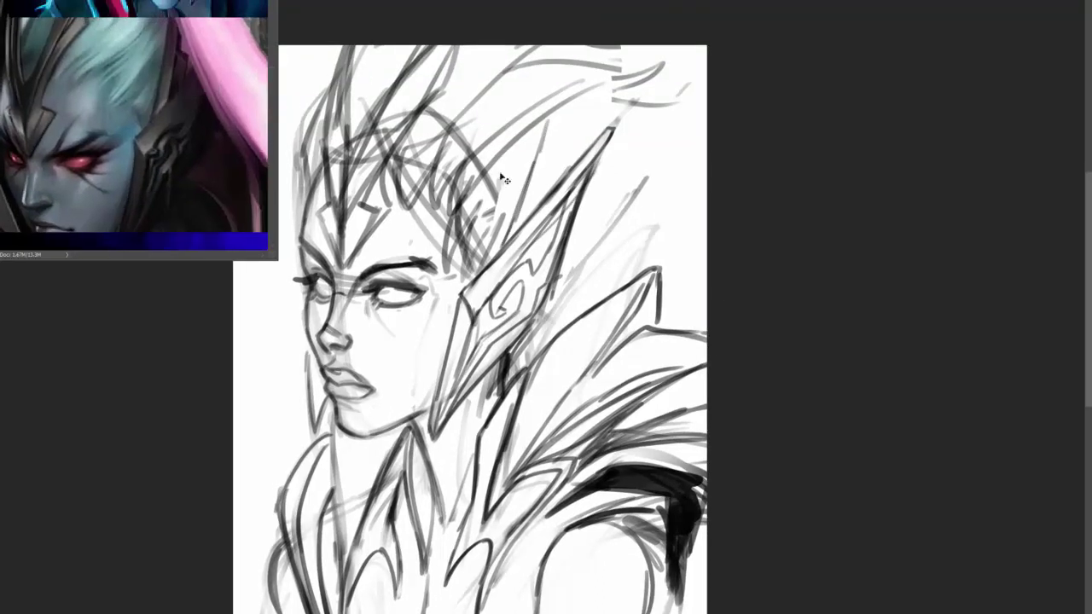
drag(546, 171, 605, 81)
- Fade the tangled lines on the side of the head and draw a clean hairline from crown to ear guard
drag(145, 94, 170, 189)
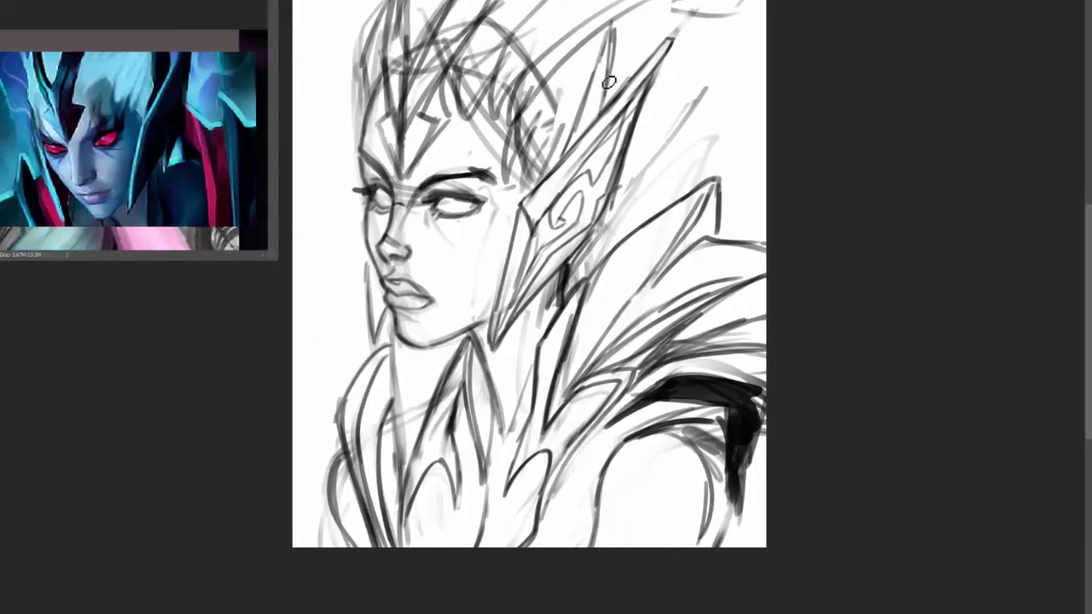
drag(429, 202, 465, 183)
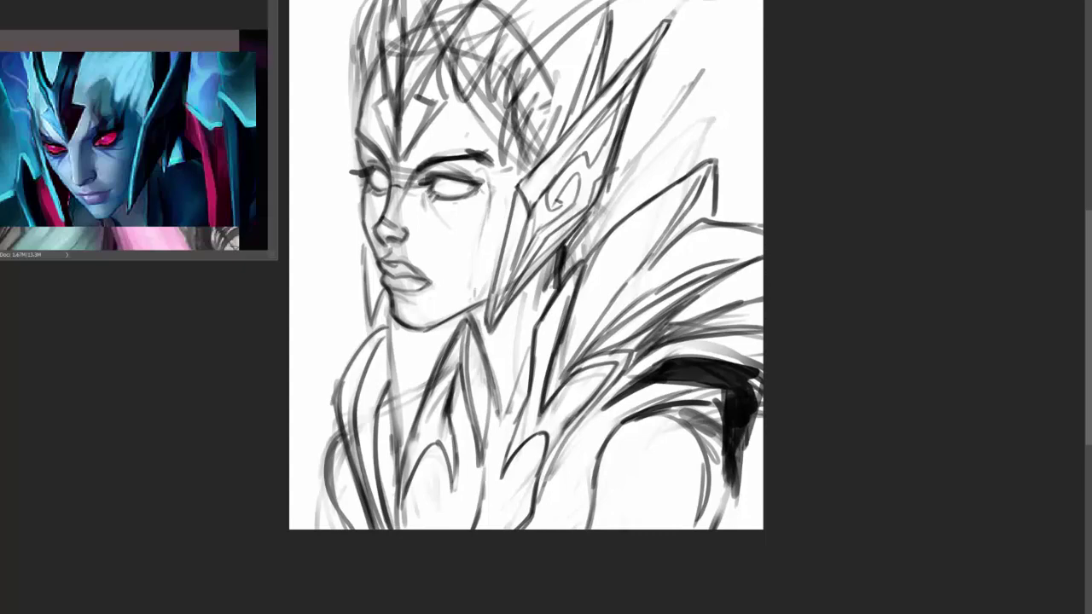
drag(503, 17, 529, 183)
drag(460, 94, 512, 175)
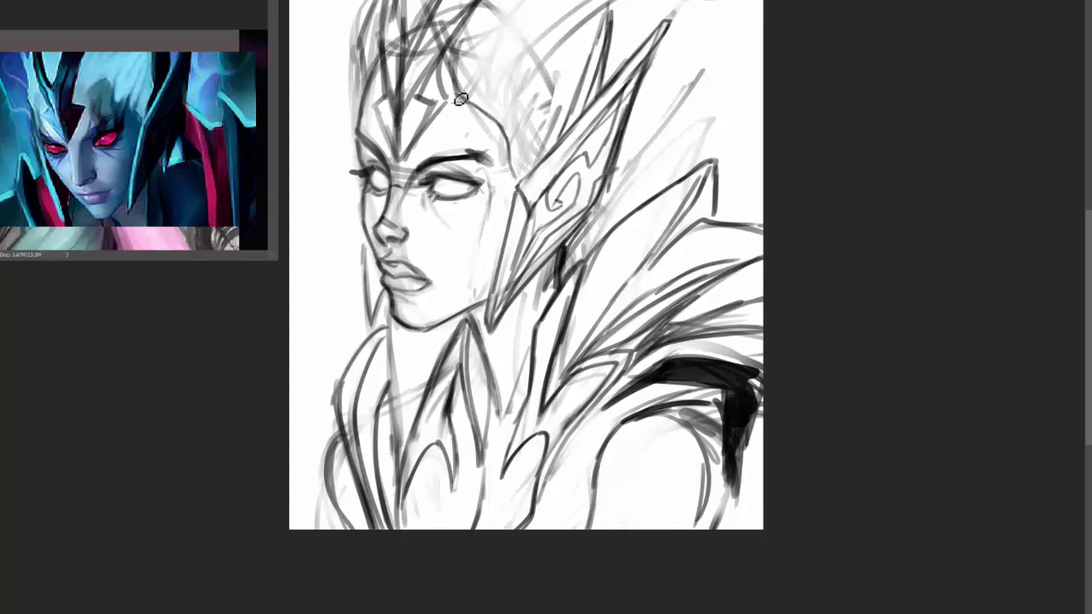
drag(478, 213, 479, 193)
- Erase the collar's pointed tip and redraw it as a rounded, double-edged fold draping over the shoulder
mouse_move(700, 171)
mouse_down()
mouse_move(668, 137)
mouse_move(648, 239)
mouse_up()
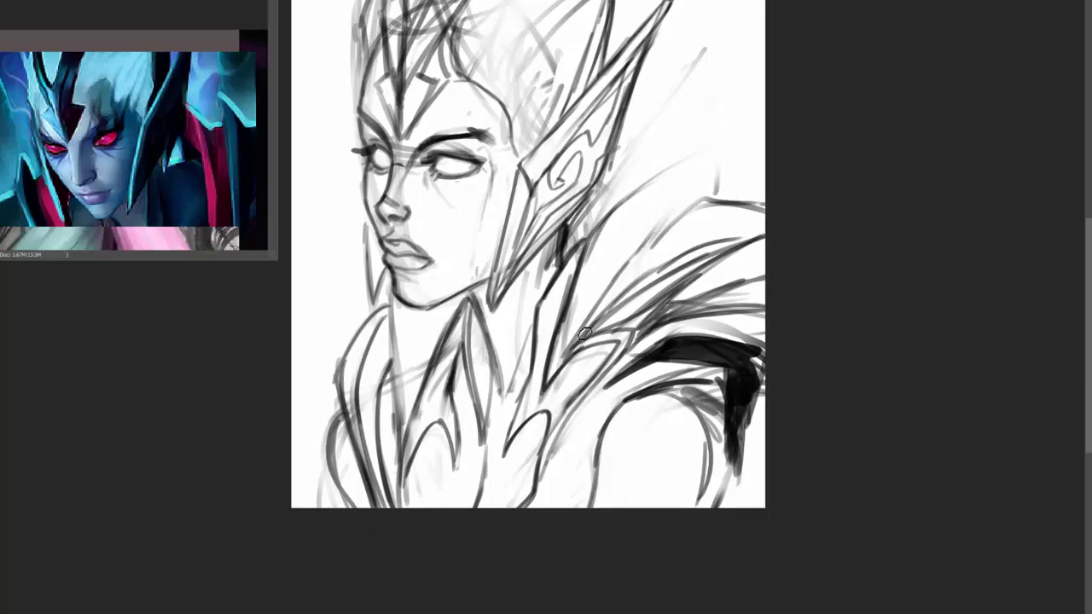
drag(580, 342, 708, 200)
drag(644, 234, 754, 184)
drag(550, 375, 627, 219)
mouse_move(661, 180)
mouse_down()
mouse_move(725, 152)
mouse_move(763, 198)
mouse_up()
scroll(700, 196, down, 2)
mouse_move(597, 316)
mouse_down()
mouse_move(717, 239)
mouse_move(635, 335)
mouse_up()
drag(751, 272, 597, 324)
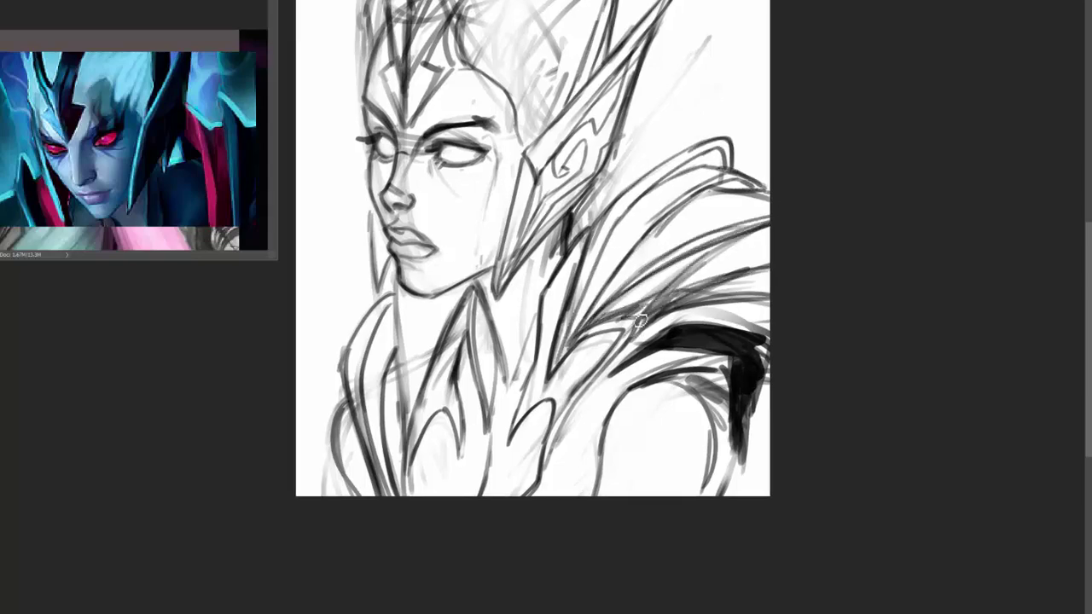
- Use Liquify to push the chin up and reshape the jawline with a smaller brush, and apply the result
scroll(610, 383, up, 2)
scroll(529, 290, down, 3)
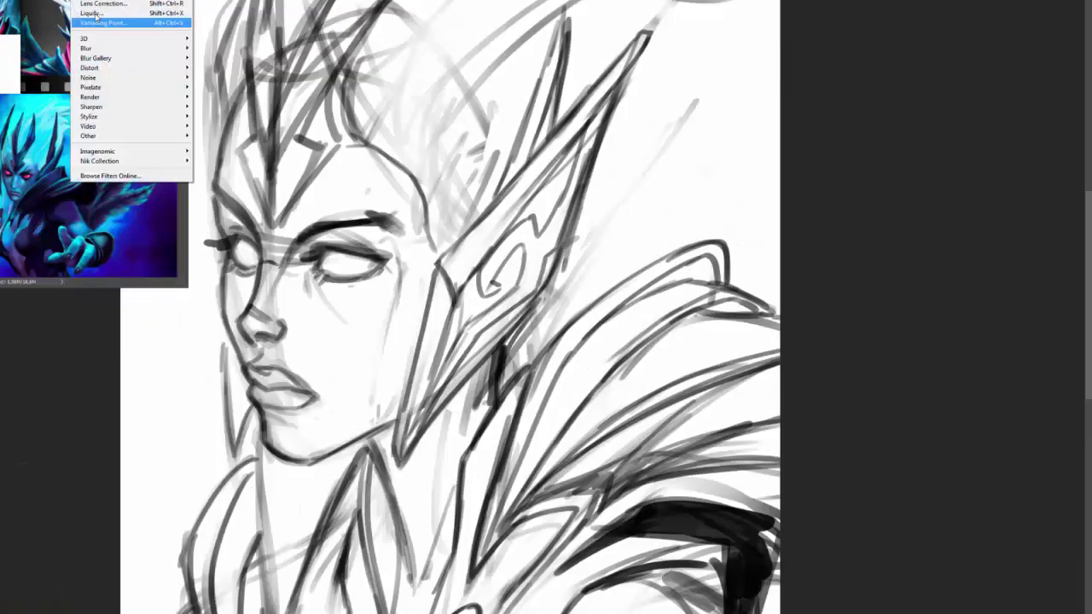
click(103, 21)
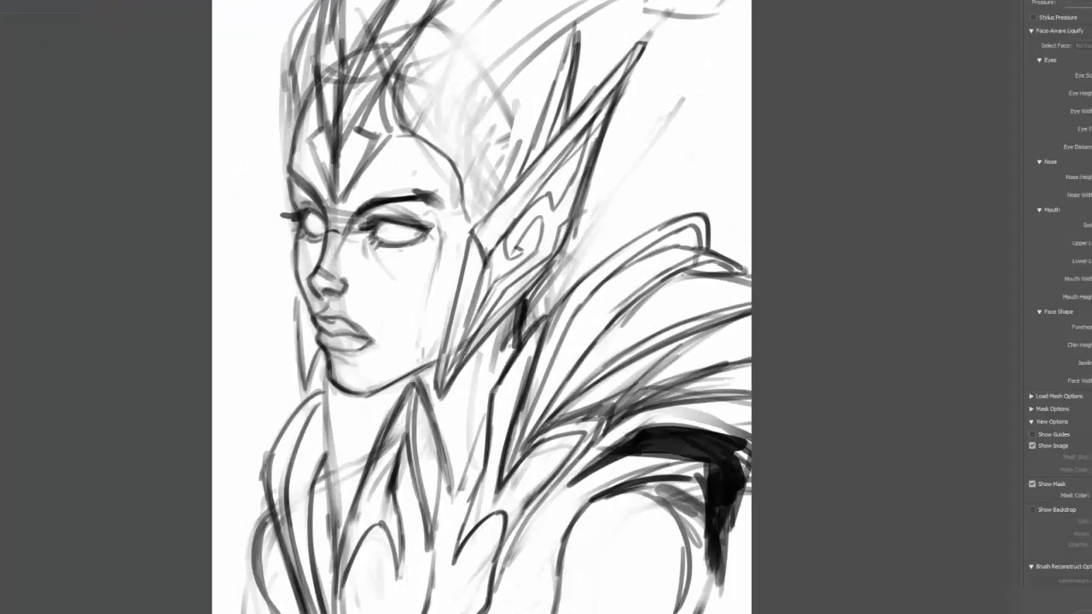
drag(367, 401, 341, 382)
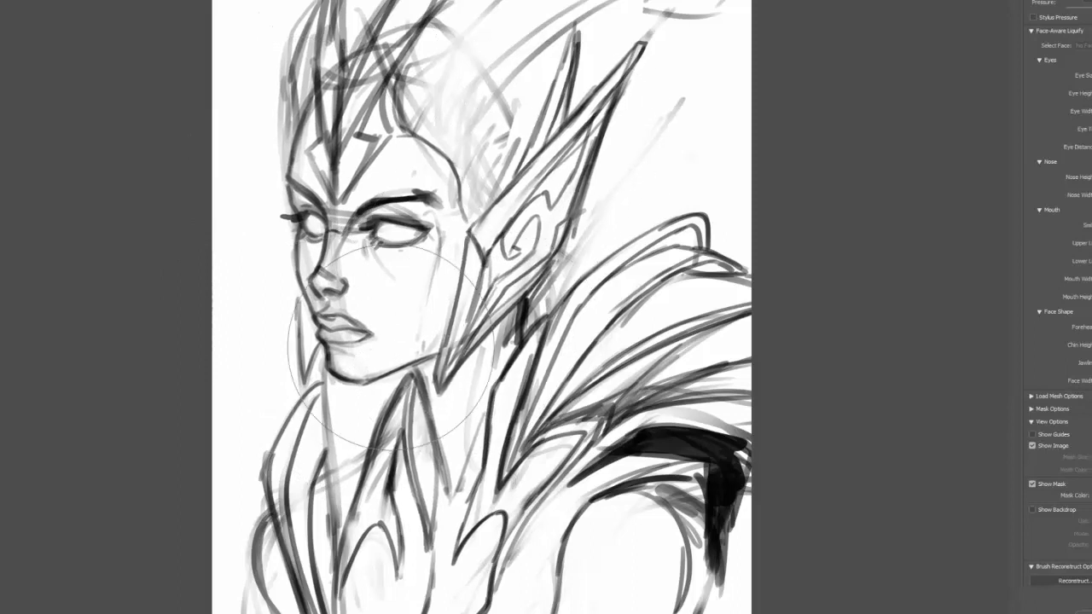
key(bracketleft)
key(bracketleft)
key(bracketleft)
key(bracketleft)
mouse_move(418, 352)
mouse_down()
mouse_move(435, 363)
mouse_move(422, 349)
mouse_move(400, 377)
mouse_up()
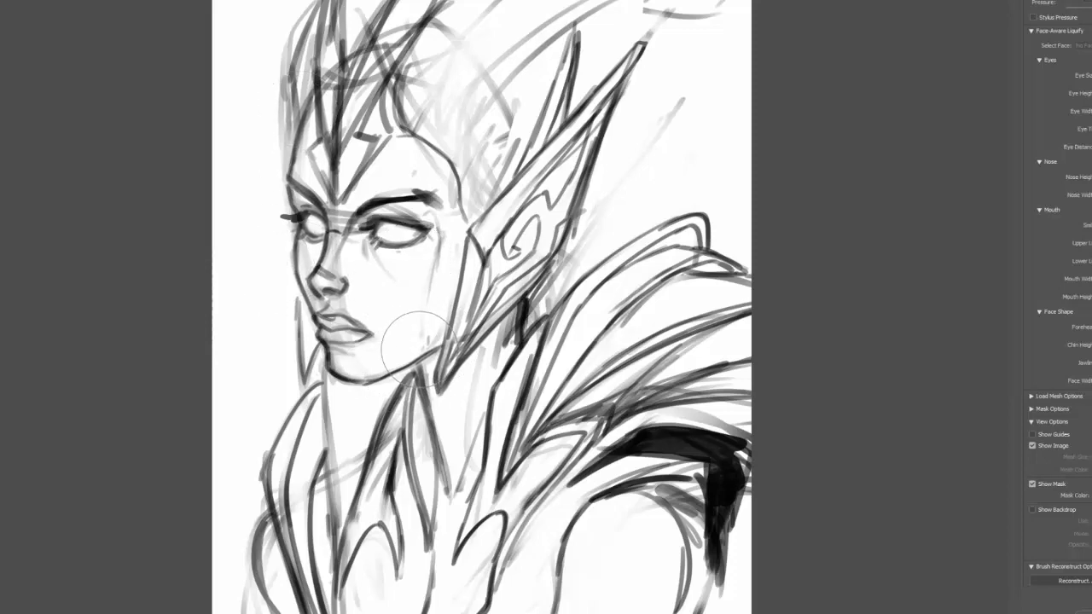
key(Return)
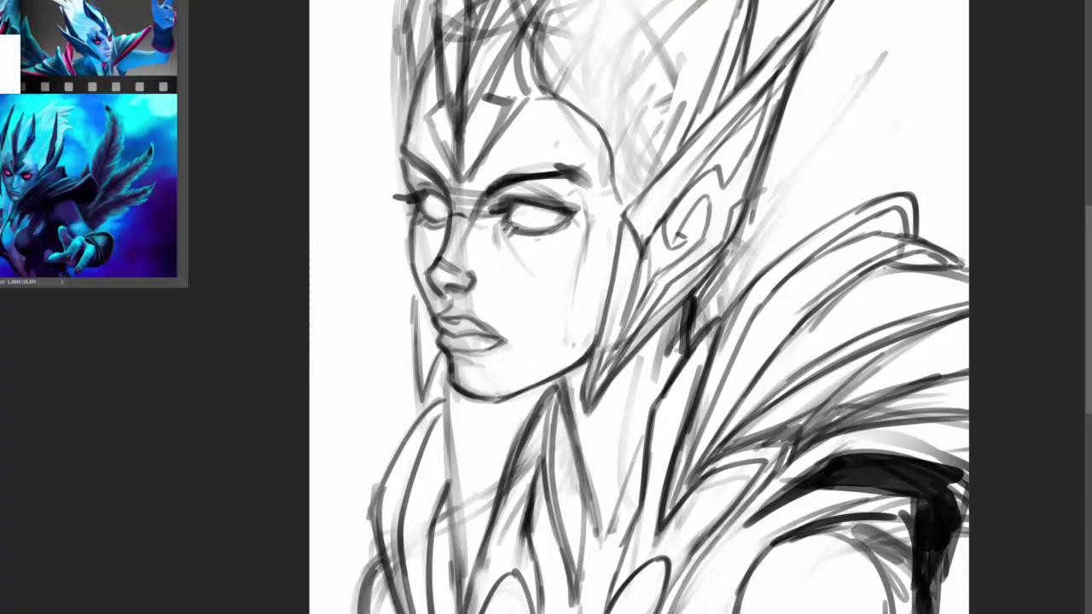
- Darken the neck muscle line below the jaw and clean up the lips
drag(560, 379, 583, 484)
drag(571, 378, 600, 515)
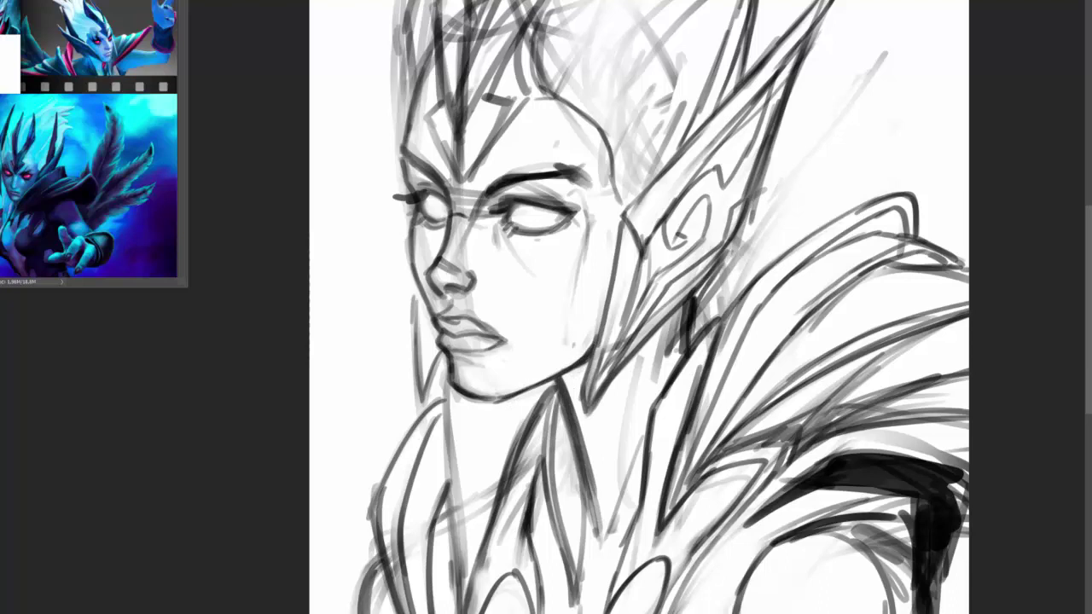
drag(451, 317, 511, 338)
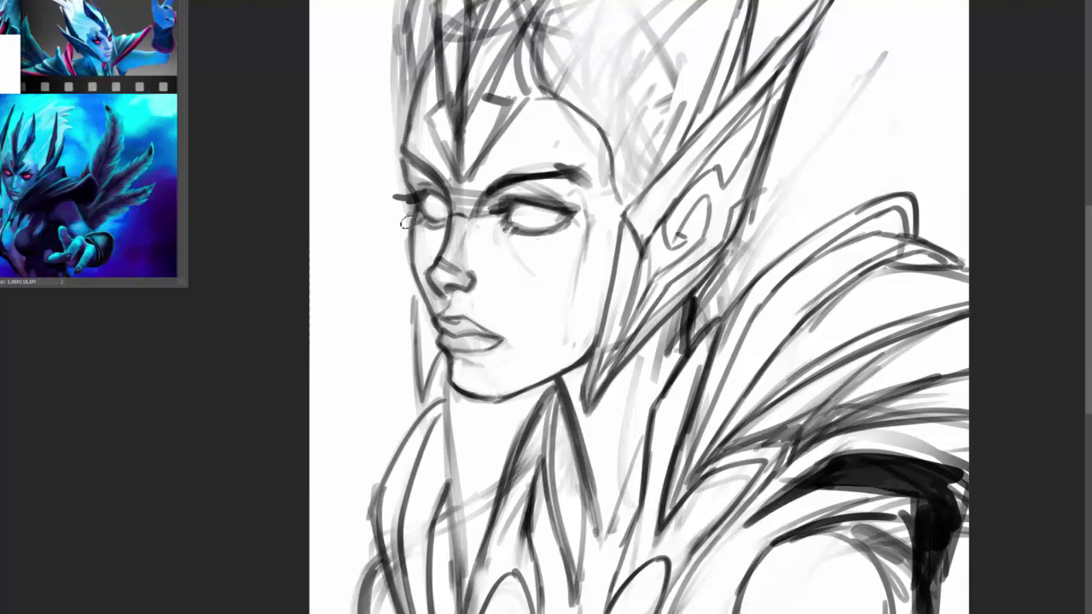
- Shade the inner ear spiral and the inside edges of the ear guard in light grey
drag(410, 256, 358, 309)
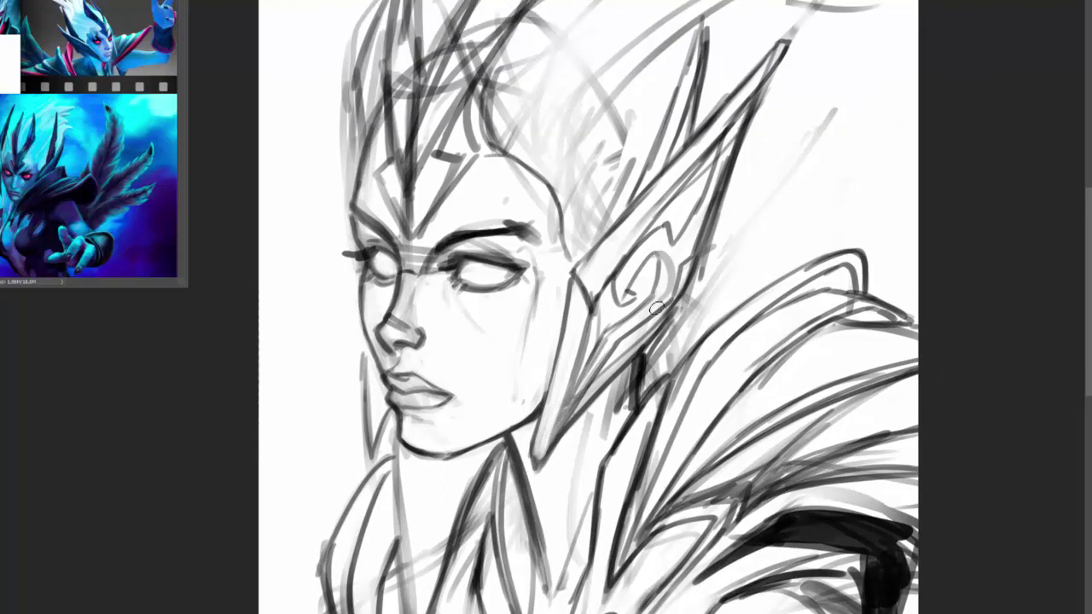
drag(638, 293, 664, 278)
mouse_move(617, 339)
mouse_down()
mouse_move(667, 300)
mouse_move(708, 226)
mouse_up()
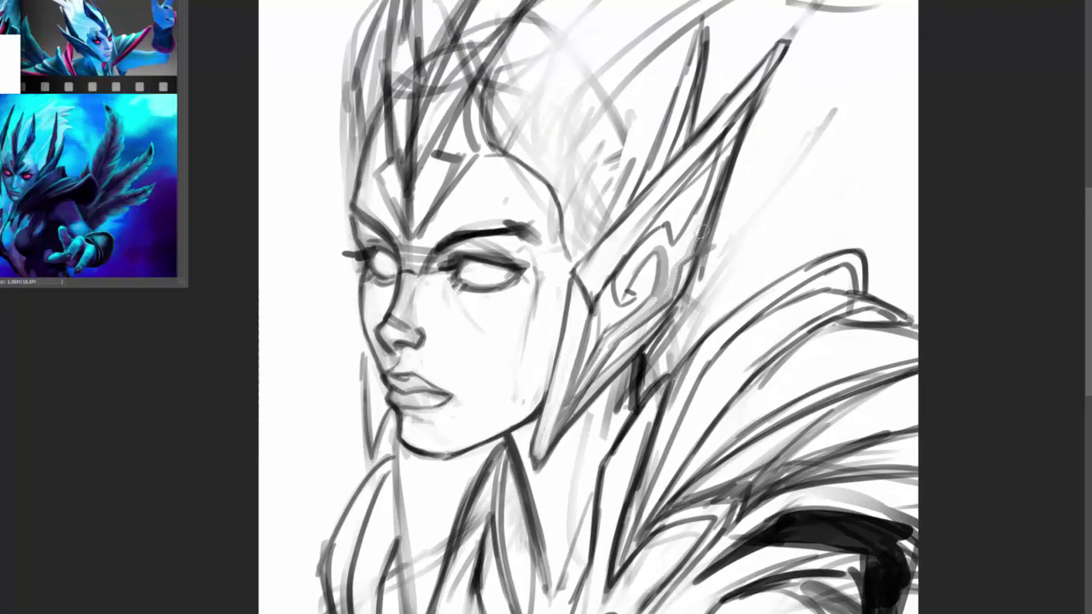
drag(720, 155, 696, 239)
drag(662, 241, 576, 375)
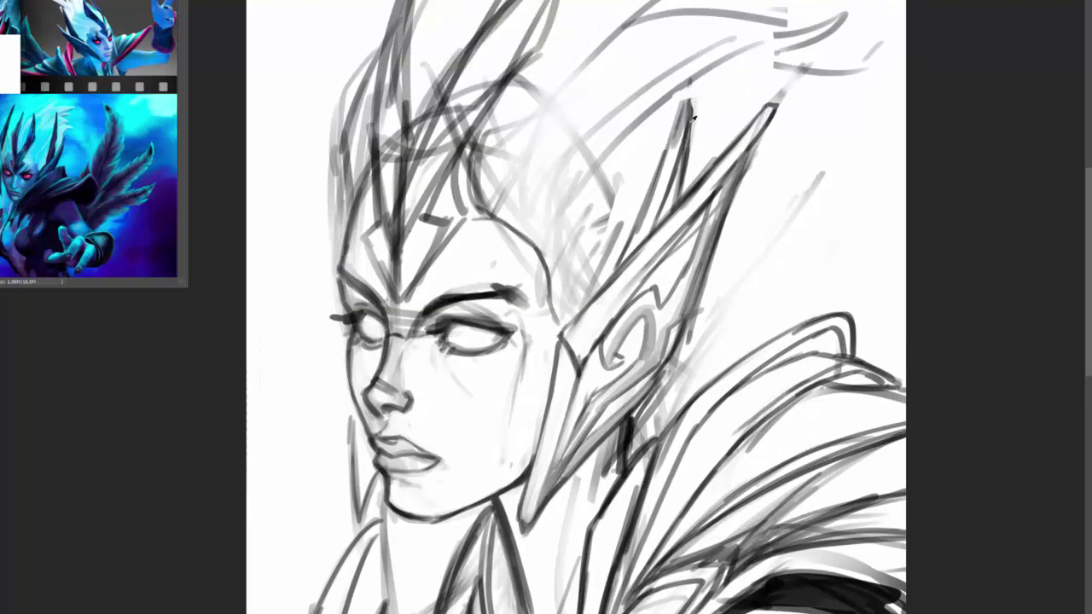
- Fill the thin spike, the ear guard's tip and its cheek-side panel with grey shading
drag(692, 118, 656, 213)
drag(772, 106, 649, 256)
drag(568, 344, 555, 431)
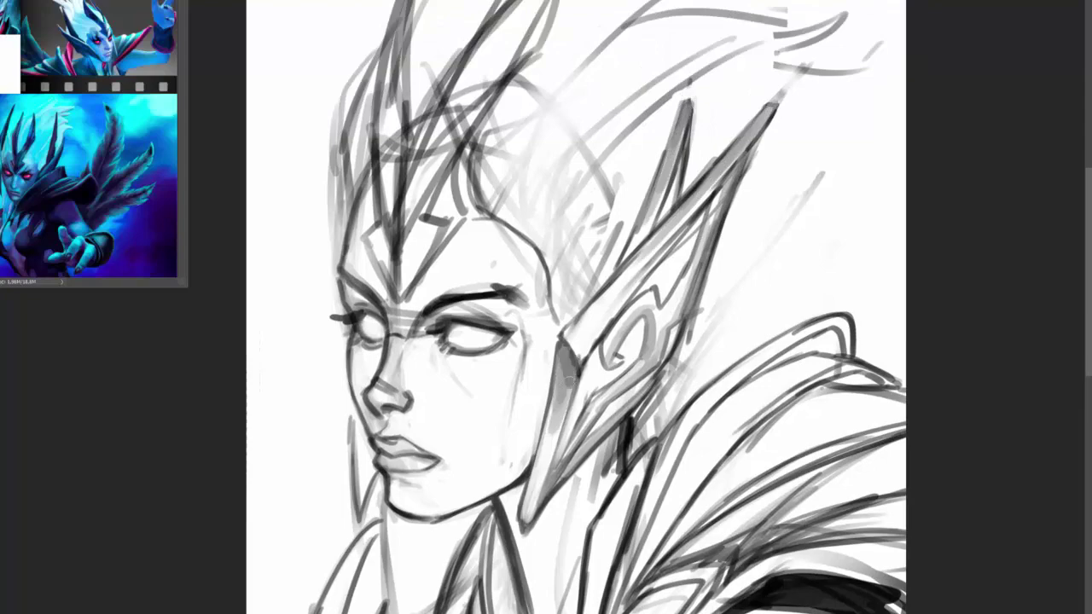
- Sketch long grey hair strands sweeping back from the forehead and behind the ear spikes
drag(631, 94, 550, 273)
drag(621, 43, 512, 239)
drag(589, 256, 601, 284)
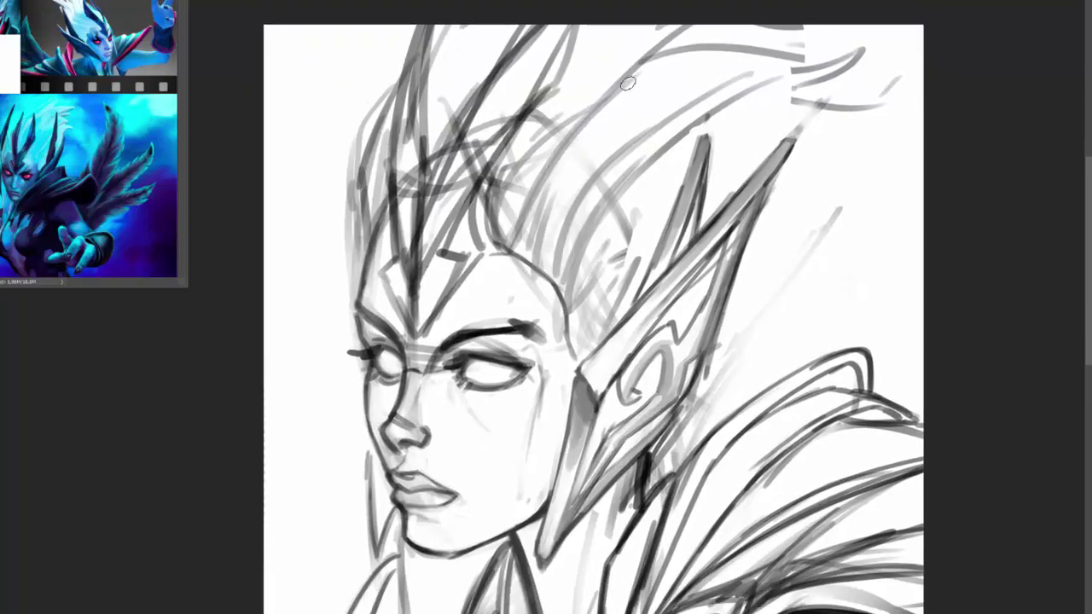
drag(895, 35, 725, 103)
drag(682, 150, 572, 337)
drag(827, 90, 704, 203)
drag(895, 85, 729, 286)
drag(789, 205, 693, 393)
- Erase the curved hairline around the temple and repaint it as jagged grey hair tufts ending at the ear
drag(450, 394, 493, 286)
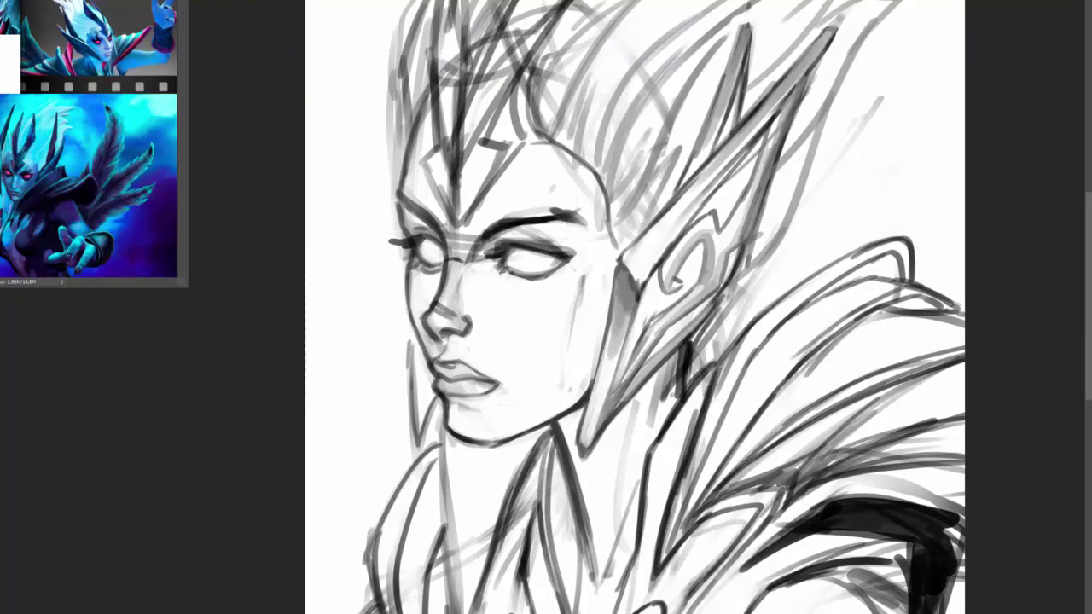
mouse_move(554, 158)
mouse_down()
mouse_move(580, 217)
mouse_move(607, 217)
mouse_up()
drag(640, 147, 618, 231)
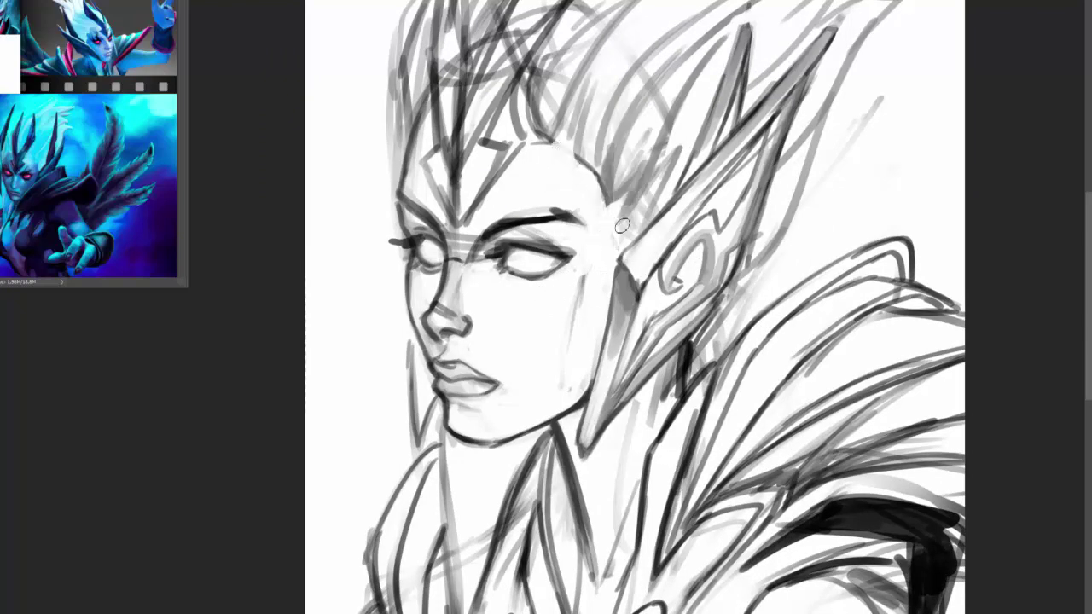
drag(644, 187, 616, 256)
drag(610, 132, 588, 204)
drag(623, 110, 580, 175)
mouse_move(584, 81)
mouse_down()
mouse_move(554, 158)
mouse_move(602, 194)
mouse_up()
drag(601, 155, 616, 255)
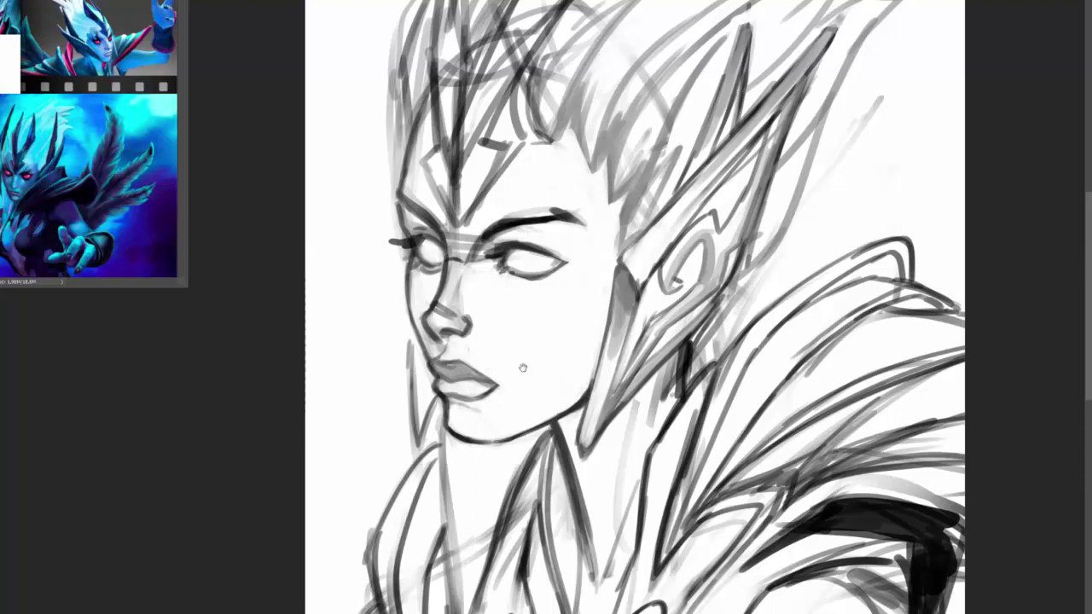
- Softly shade the cheek, the nose bridge and the area around the eyes in light grey
drag(523, 367, 525, 353)
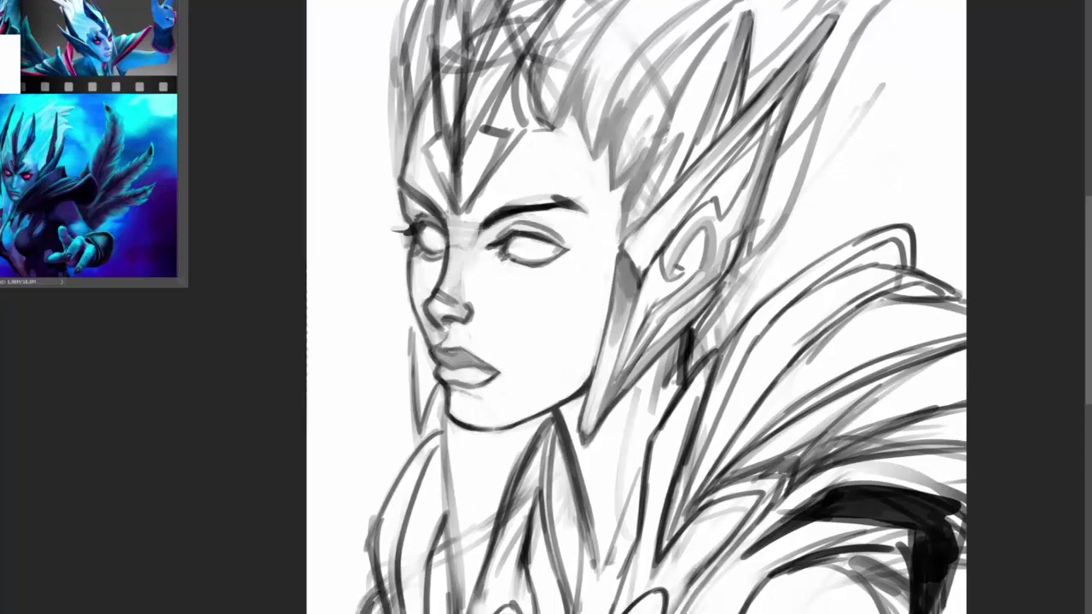
mouse_move(397, 136)
mouse_down()
mouse_move(398, 94)
mouse_move(397, 110)
mouse_up()
mouse_move(482, 247)
mouse_down()
mouse_move(576, 256)
mouse_move(512, 286)
mouse_up()
drag(571, 266, 488, 235)
drag(566, 328, 544, 348)
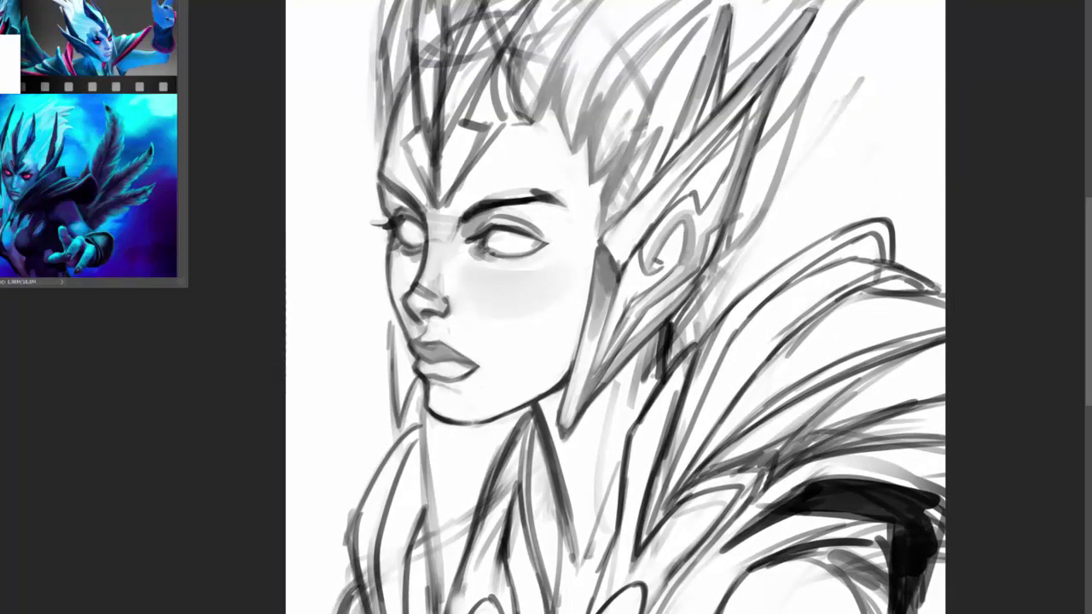
drag(475, 283, 467, 270)
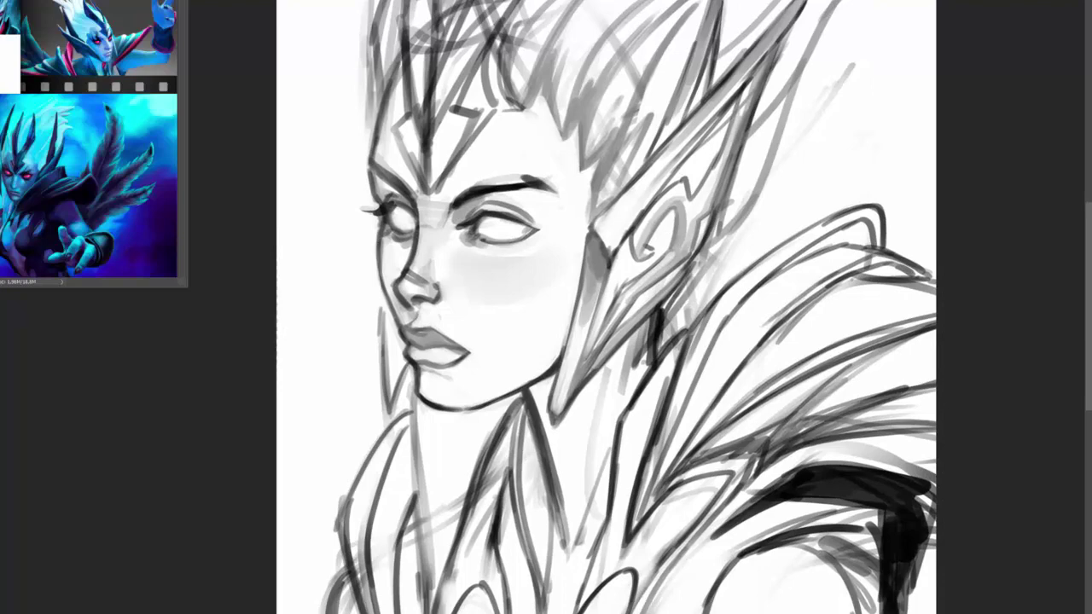
- Fill the crown's two forehead spikes and its arrow-shaped base with medium grey
scroll(473, 300, up, 1)
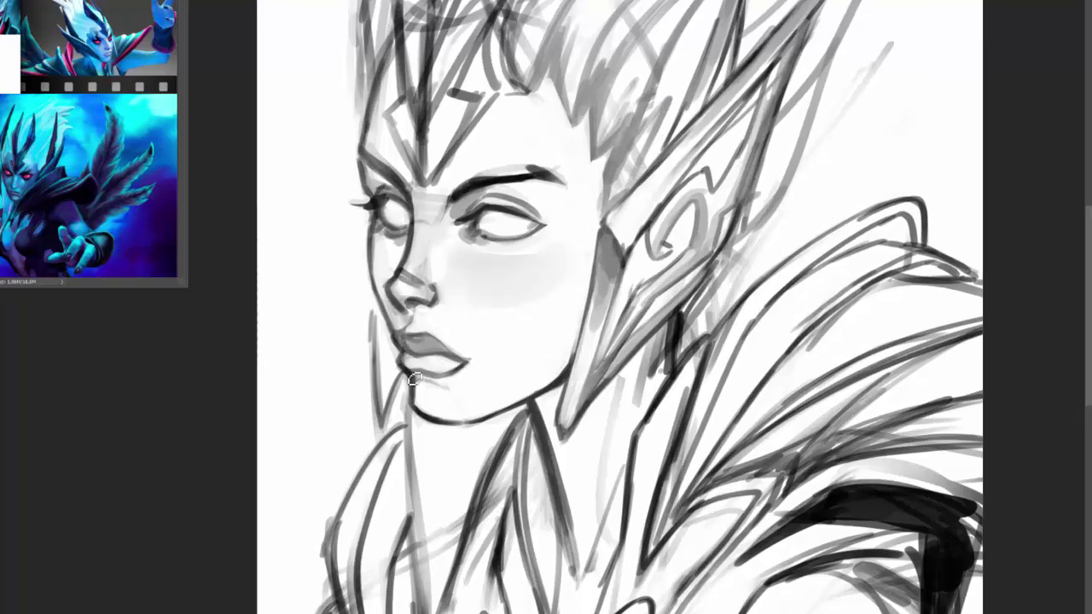
scroll(436, 265, down, 1)
mouse_move(461, 367)
mouse_down()
mouse_move(674, 51)
mouse_move(419, 117)
mouse_move(467, 442)
mouse_up()
mouse_move(400, 248)
mouse_down()
mouse_move(421, 195)
mouse_move(402, 170)
mouse_move(452, 183)
mouse_move(392, 204)
mouse_move(401, 164)
mouse_move(399, 240)
mouse_move(425, 7)
mouse_move(503, 85)
mouse_move(538, 5)
mouse_move(511, 85)
mouse_up()
drag(443, 162, 422, 235)
drag(452, 183, 417, 247)
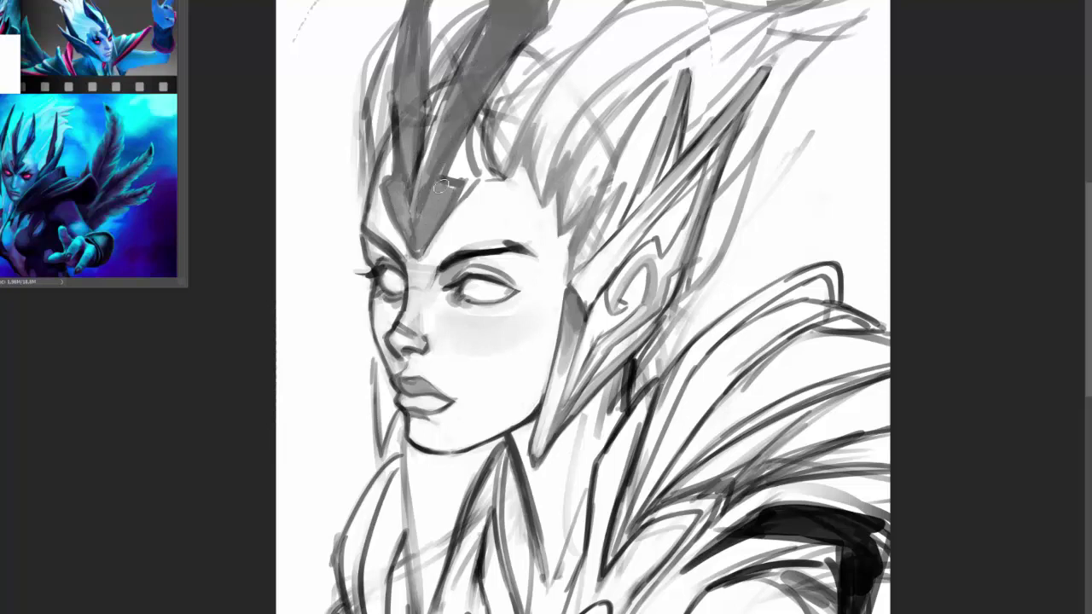
- Shade the crown spikes with lighter and darker planes, and lasso around the crown and upper face
mouse_move(418, 187)
mouse_down()
mouse_move(457, 101)
mouse_move(421, 203)
mouse_move(408, 148)
mouse_move(421, 146)
mouse_move(423, 10)
mouse_move(413, 209)
mouse_move(408, 39)
mouse_move(413, 75)
mouse_move(431, 7)
mouse_up()
drag(482, 34, 499, 13)
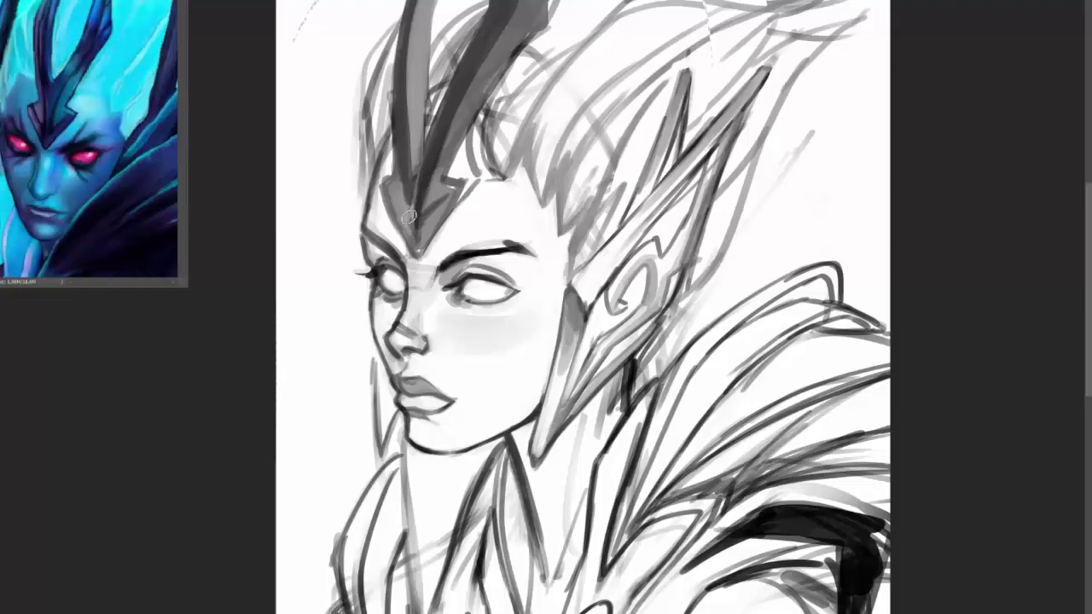
drag(472, 172, 420, 292)
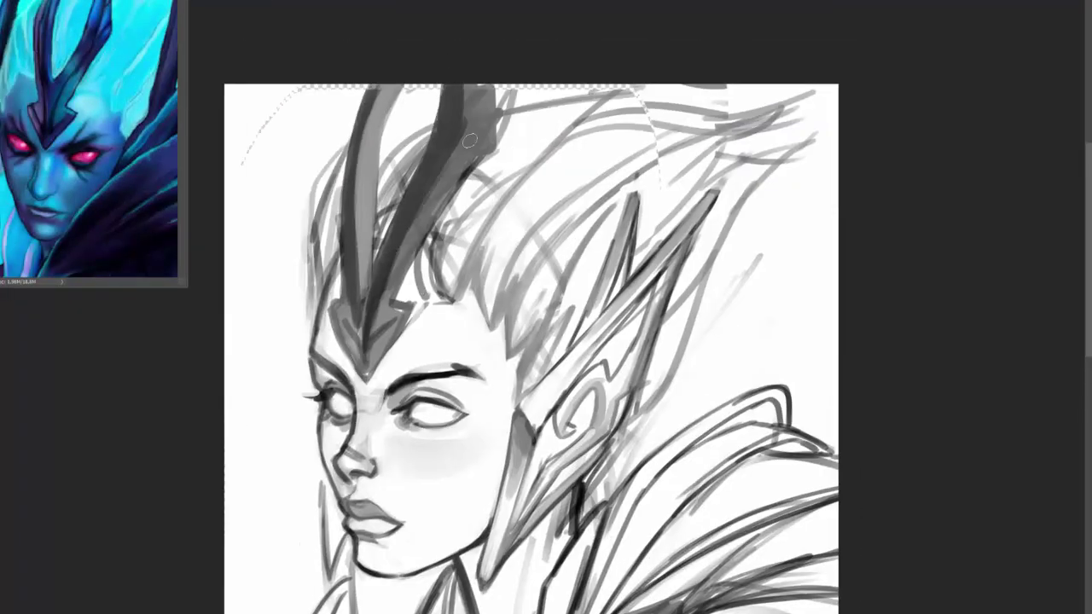
drag(469, 140, 490, 92)
drag(460, 170, 396, 286)
drag(405, 89, 375, 179)
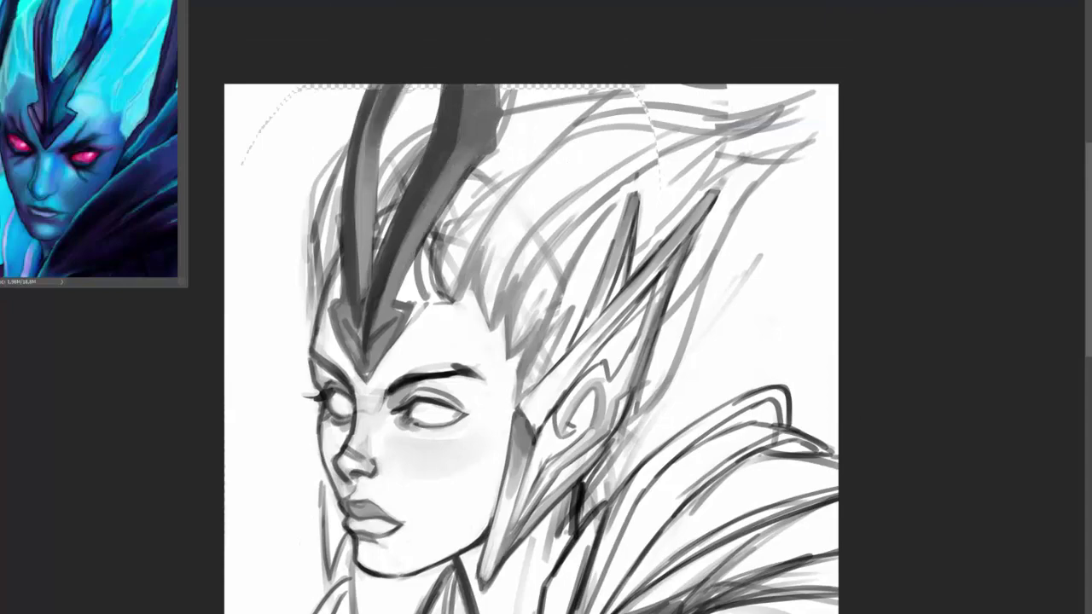
drag(301, 387, 305, 266)
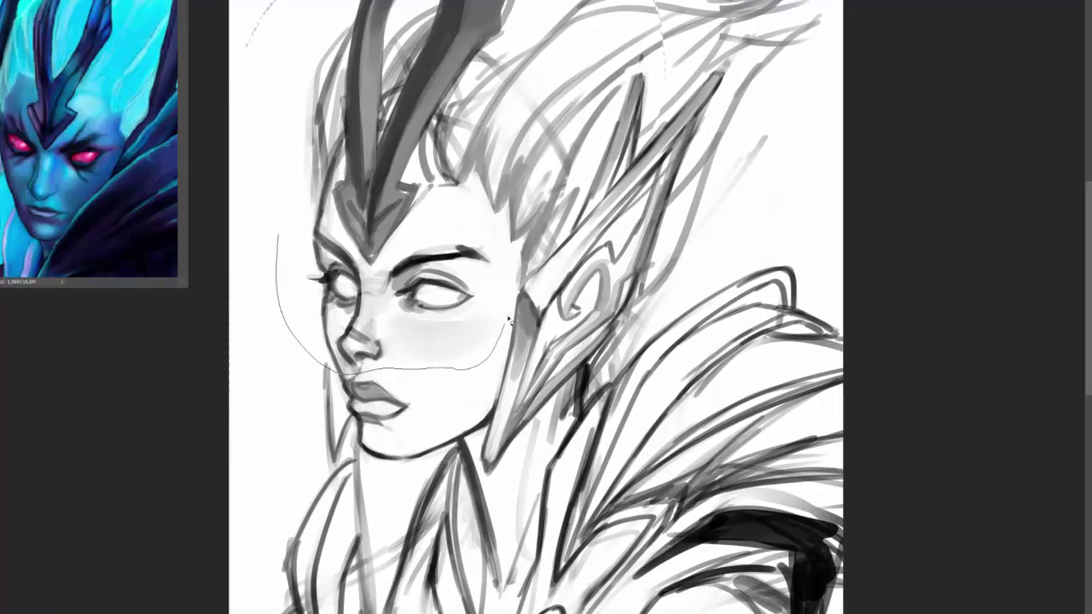
drag(509, 319, 383, 151)
- Shade the lips and the groove under the nose in grey, and refine the near eye's lid and inner corner
scroll(383, 151, down, 1)
key(ctrl+plus)
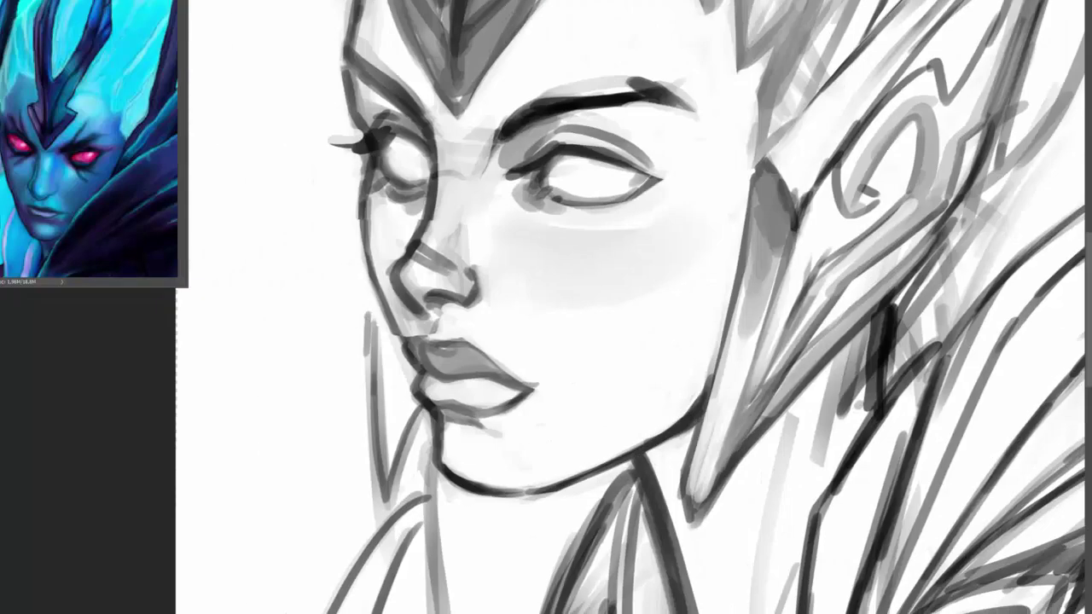
mouse_move(454, 317)
mouse_down()
mouse_move(401, 256)
mouse_move(438, 325)
mouse_up()
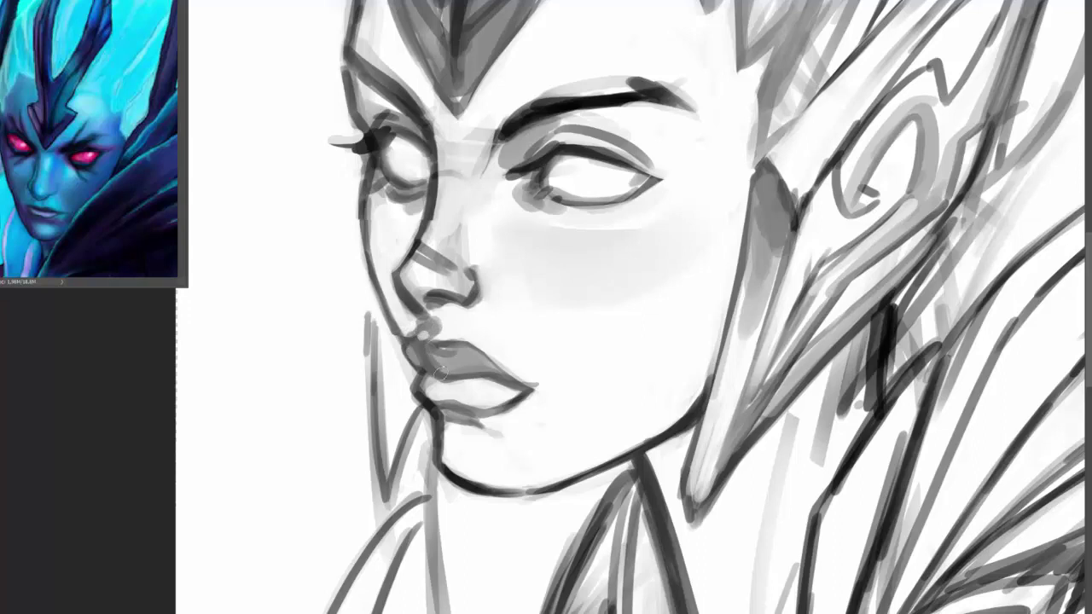
mouse_move(441, 371)
mouse_down()
mouse_move(471, 403)
mouse_move(473, 388)
mouse_move(448, 414)
mouse_move(453, 474)
mouse_up()
drag(453, 211, 419, 296)
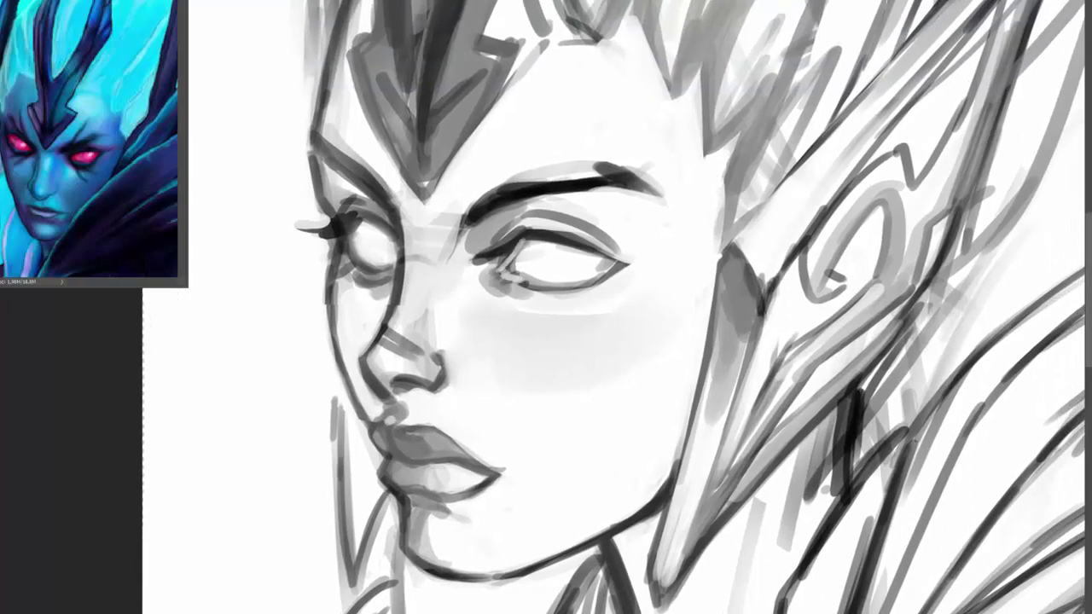
drag(503, 223, 586, 220)
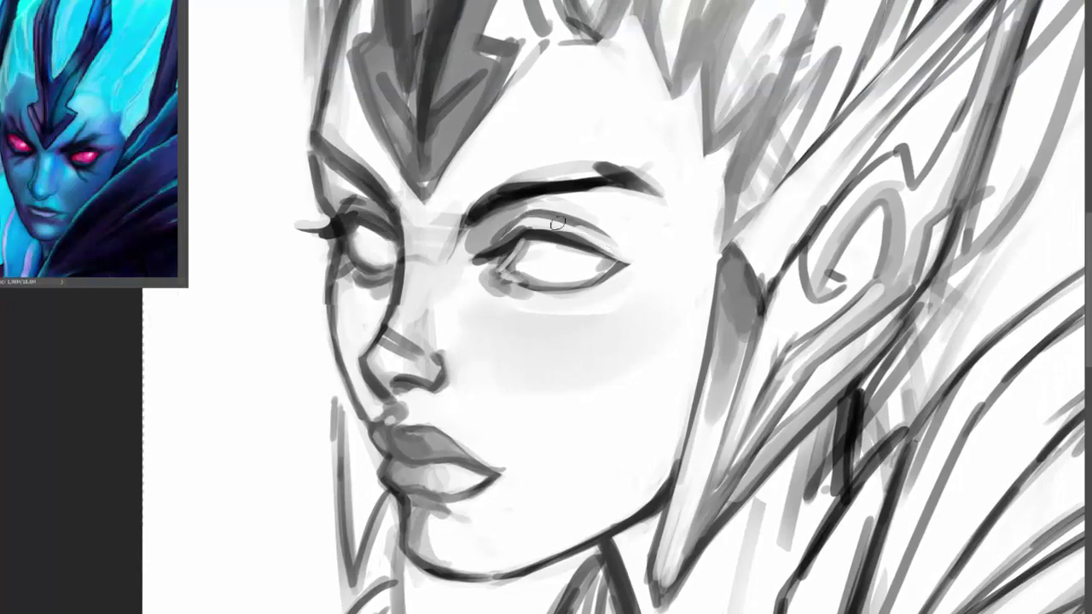
drag(346, 174, 339, 150)
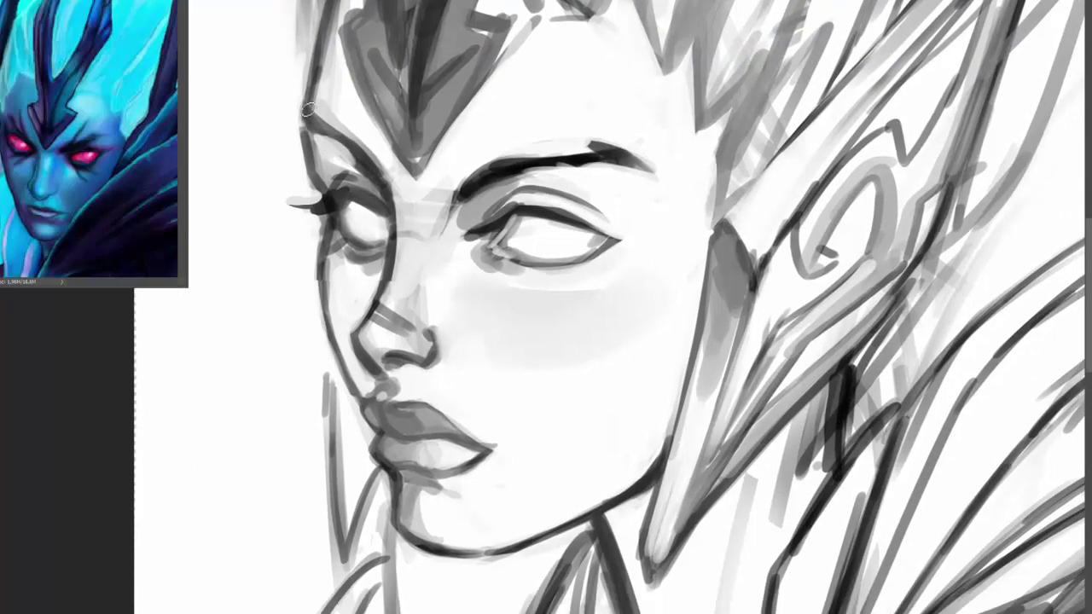
- Lasso the whole head with its crown and ear guard and move it slightly up and to the right with Free Transform
scroll(309, 109, down, 5)
scroll(504, 240, up, 3)
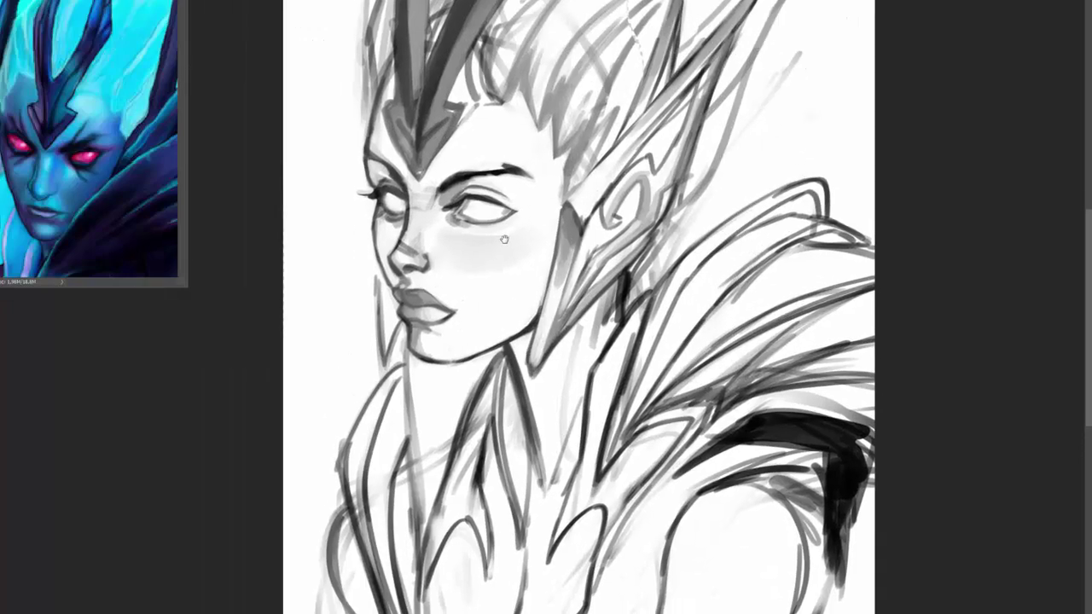
scroll(504, 239, up, 2)
drag(607, 195, 539, 424)
scroll(610, 358, down, 4)
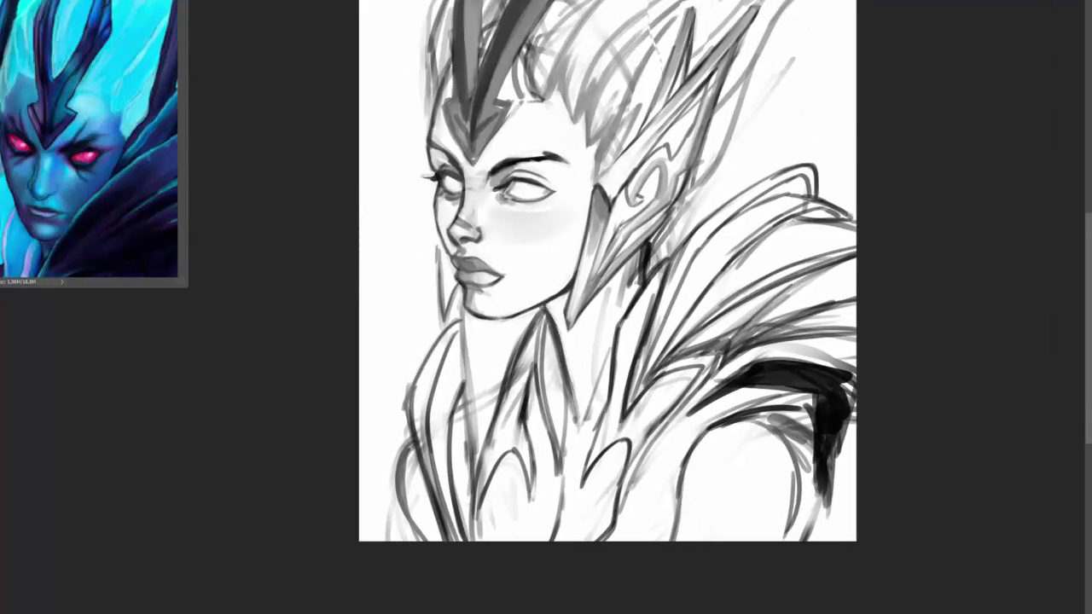
scroll(607, 307, up, 2)
mouse_move(426, 247)
mouse_down()
mouse_move(563, 379)
mouse_move(843, 128)
mouse_up()
mouse_move(528, 73)
mouse_down()
mouse_move(533, 104)
mouse_move(551, 93)
mouse_move(551, 77)
mouse_up()
key(ctrl+t)
drag(698, 103, 707, 93)
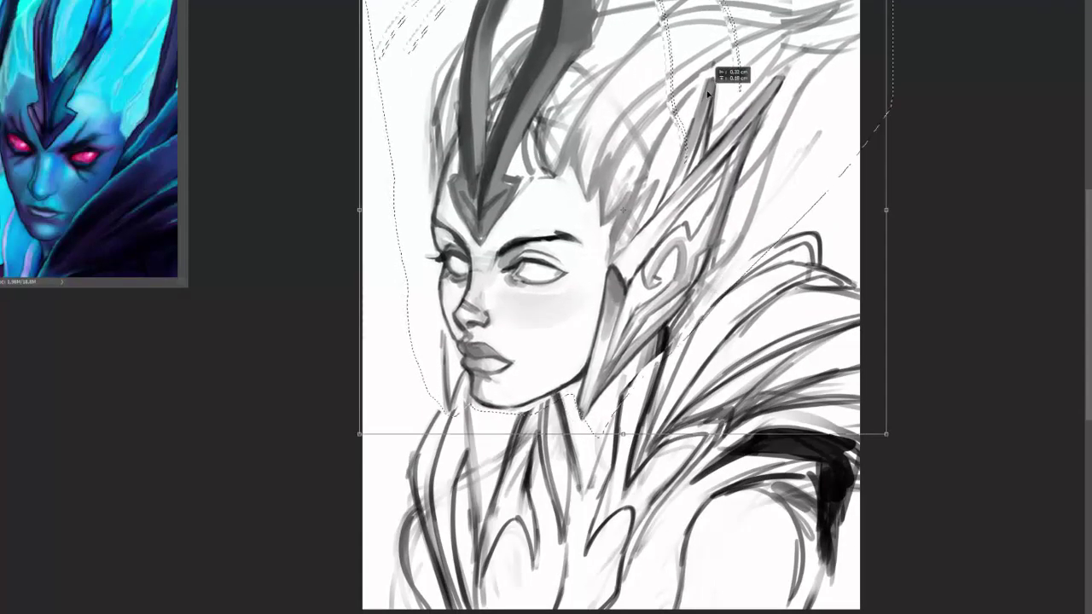
key(Return)
- Redraw the neck below the jaw with lines converging into a V at the collarbone
drag(555, 392, 582, 493)
drag(599, 420, 589, 505)
drag(568, 433, 575, 513)
scroll(610, 306, down, 3)
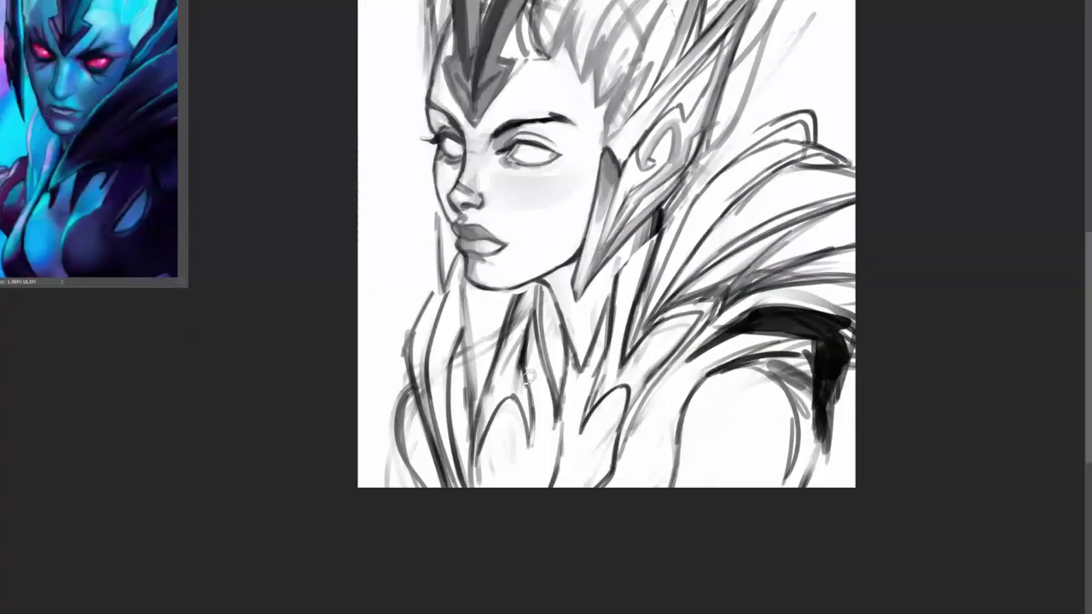
- Fill the pointed throat piece, the collar strip beside the neck and the shoulder straps with dark grey
mouse_move(529, 375)
mouse_down()
mouse_move(548, 291)
mouse_move(559, 399)
mouse_up()
drag(607, 362, 588, 426)
drag(653, 238, 597, 405)
mouse_move(550, 367)
mouse_down()
mouse_move(536, 396)
mouse_move(550, 411)
mouse_move(531, 320)
mouse_move(491, 431)
mouse_move(522, 362)
mouse_up()
drag(627, 376, 626, 482)
mouse_move(669, 426)
mouse_down()
mouse_move(720, 350)
mouse_move(713, 362)
mouse_up()
drag(490, 405, 482, 486)
- Redraw the raised collar behind the neck with a sharp peaked tip and cleaner sweeping fold lines
drag(580, 290, 563, 409)
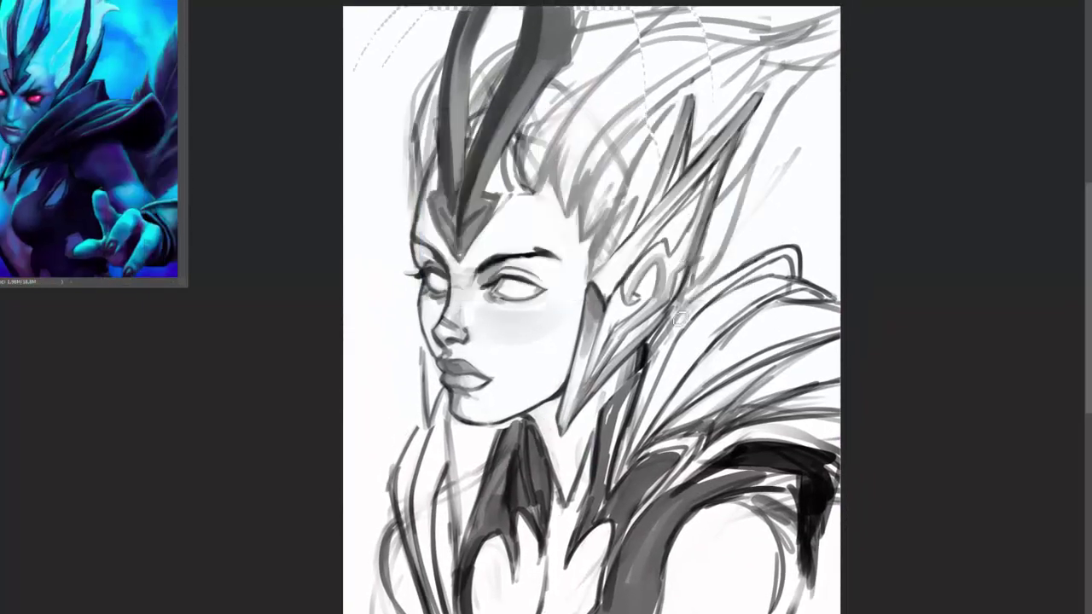
mouse_move(792, 277)
mouse_down()
mouse_move(721, 294)
mouse_move(779, 260)
mouse_move(688, 367)
mouse_up()
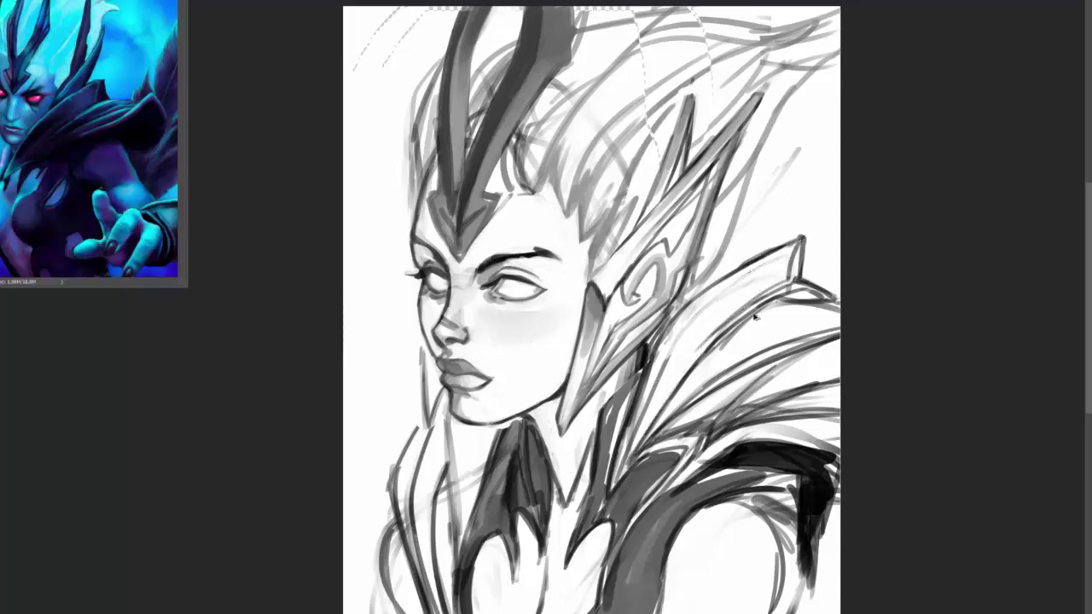
drag(648, 434, 834, 295)
drag(678, 422, 839, 319)
- Extend the thin spike in front of the ear guard into a taller, darker pointed spike
drag(748, 430, 741, 412)
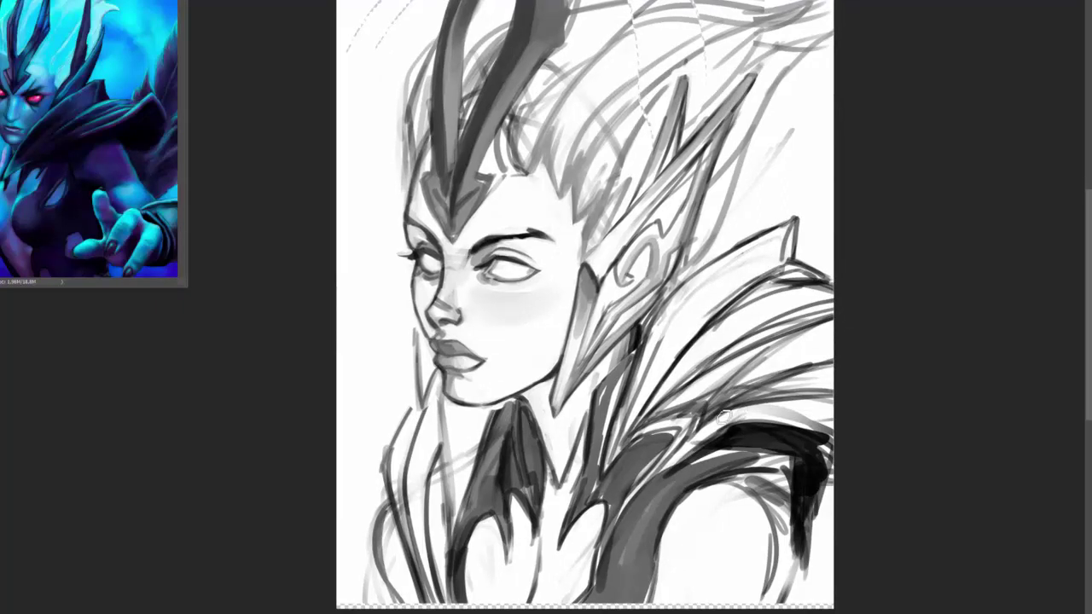
drag(772, 150, 752, 184)
mouse_move(614, 243)
mouse_down()
mouse_move(689, 29)
mouse_move(678, 130)
mouse_up()
mouse_move(655, 189)
mouse_down()
mouse_move(689, 28)
mouse_move(661, 192)
mouse_up()
scroll(615, 158, down, 1)
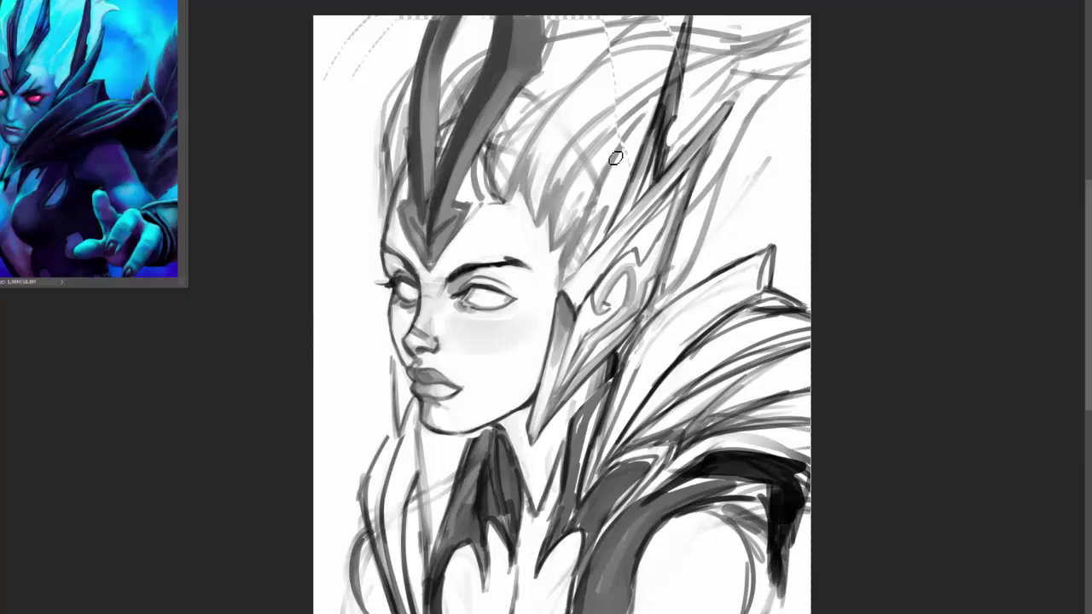
scroll(615, 158, down, 3)
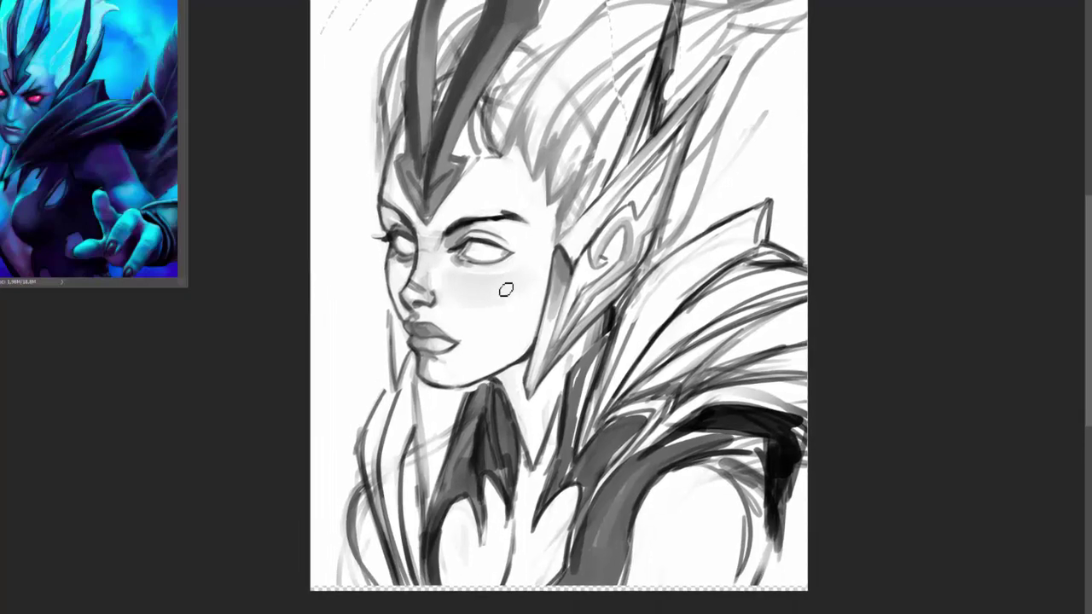
- Fill the far ear guard beside the chin, the throat area and the far side of the collar with grey
drag(401, 330, 405, 353)
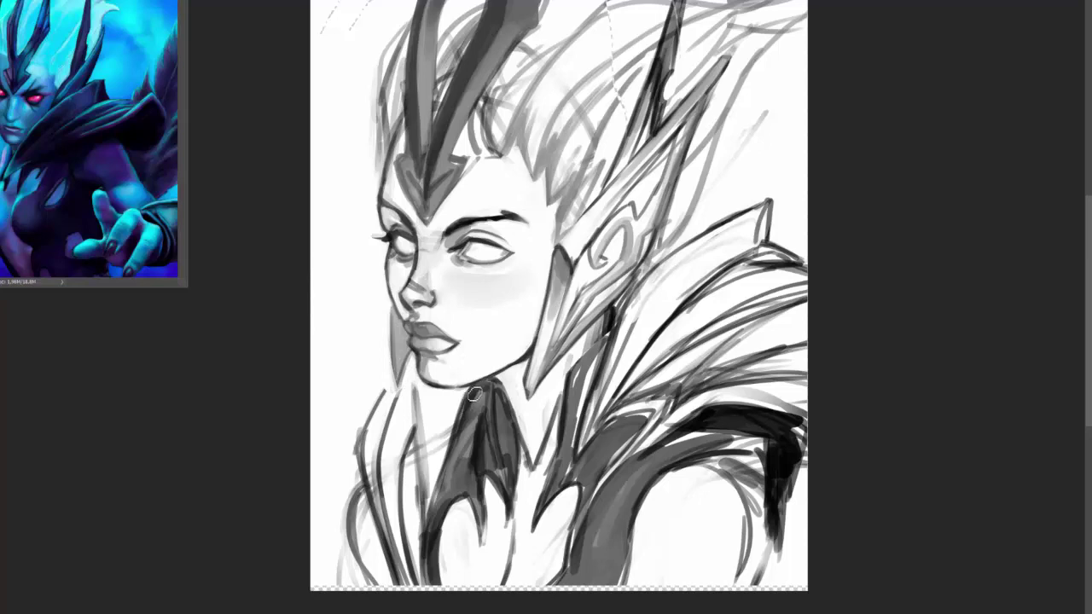
drag(474, 394, 514, 445)
drag(426, 389, 427, 542)
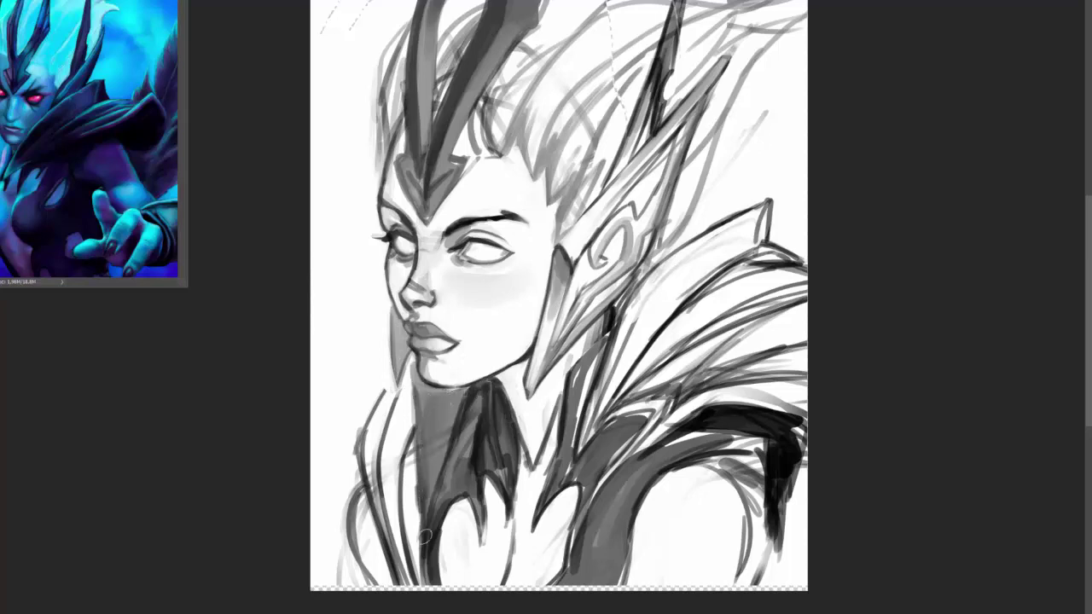
drag(407, 357, 390, 484)
mouse_move(398, 389)
mouse_down()
mouse_move(411, 580)
mouse_move(367, 568)
mouse_up()
mouse_move(412, 354)
mouse_down()
mouse_move(343, 589)
mouse_move(366, 435)
mouse_up()
mouse_move(358, 495)
mouse_down()
mouse_move(392, 386)
mouse_move(390, 399)
mouse_up()
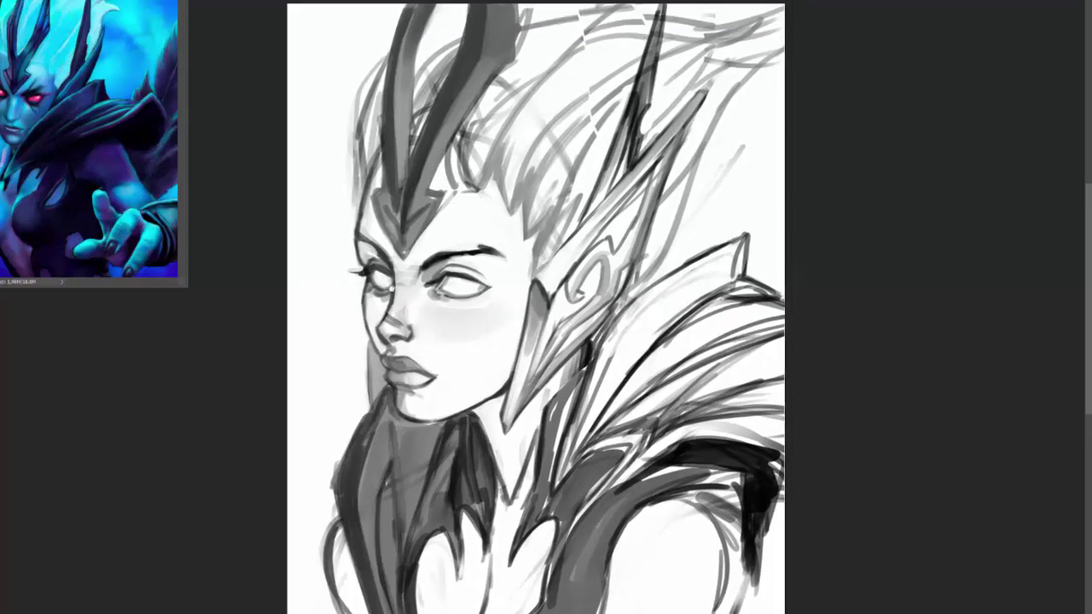
- Paint the background in front of the face and far shoulder light grey
mouse_move(380, 213)
mouse_down()
mouse_move(409, 260)
mouse_move(522, 39)
mouse_move(397, 19)
mouse_move(388, 122)
mouse_up()
key(ctrl+z)
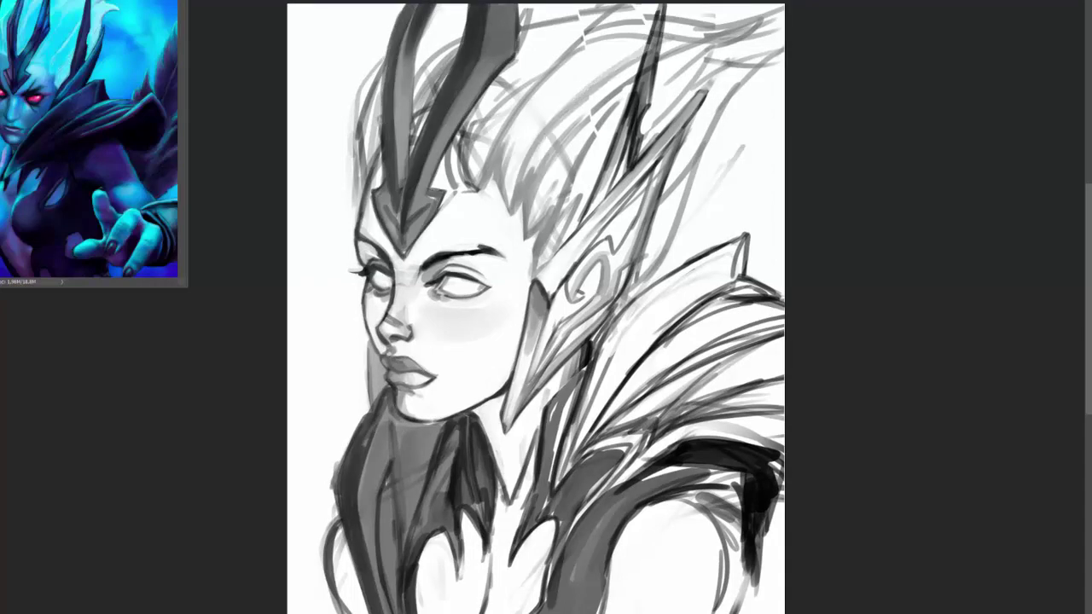
mouse_move(299, 9)
mouse_down()
mouse_move(341, 85)
mouse_move(358, 196)
mouse_move(298, 282)
mouse_move(307, 128)
mouse_up()
key(ctrl+z)
key(ctrl+z)
mouse_move(329, 179)
mouse_down()
mouse_move(337, 77)
mouse_move(315, 34)
mouse_move(298, 341)
mouse_move(346, 363)
mouse_move(358, 401)
mouse_move(316, 512)
mouse_move(328, 597)
mouse_move(303, 601)
mouse_move(335, 345)
mouse_move(367, 352)
mouse_move(375, 368)
mouse_up()
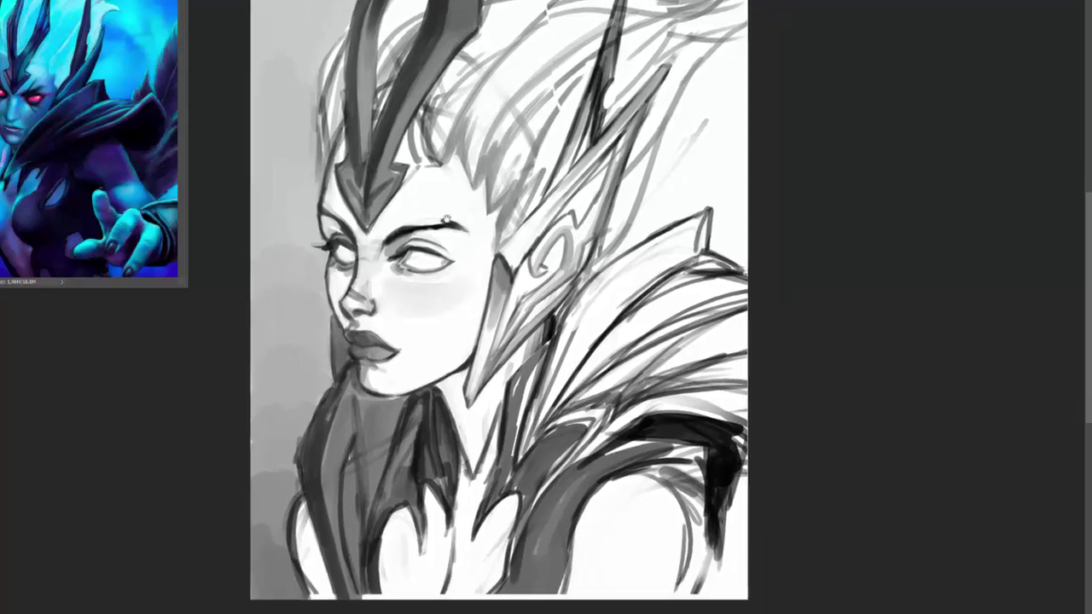
- Fill the inner panel of the raised collar, from its peaked tip down to the neck, with medium grey
drag(512, 342, 475, 309)
drag(563, 324, 520, 461)
drag(538, 367, 512, 478)
mouse_move(691, 222)
mouse_down()
mouse_move(546, 426)
mouse_move(614, 299)
mouse_up()
drag(632, 256, 563, 384)
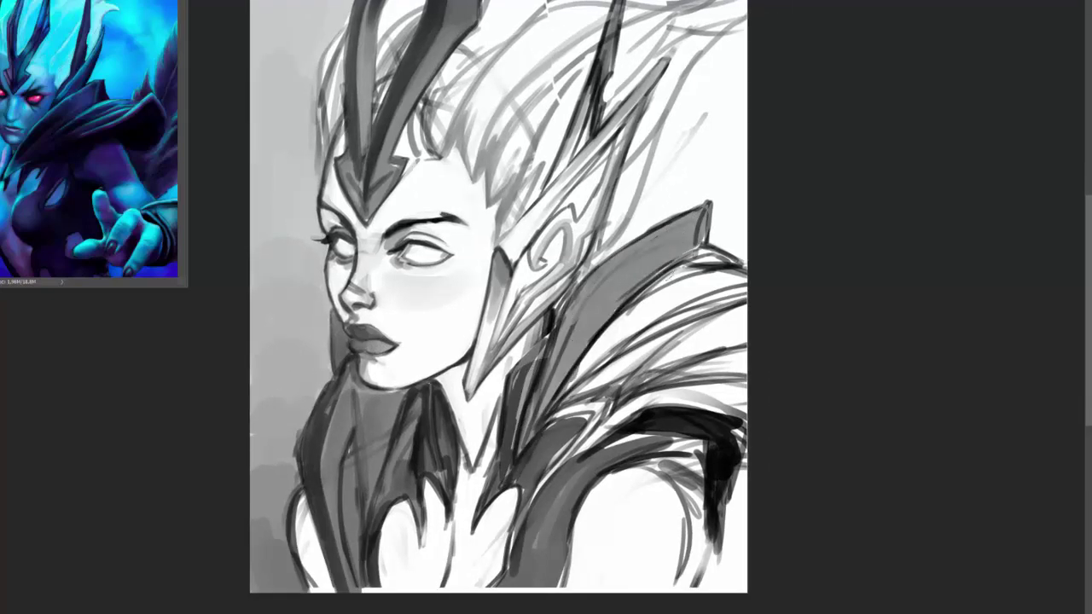
- Fill the collar's upper folds with grey and darken the chest strap and the shoulder area beneath the collar
drag(717, 256, 555, 401)
mouse_move(708, 281)
mouse_down()
mouse_move(563, 418)
mouse_move(520, 504)
mouse_up()
drag(606, 443, 516, 580)
drag(734, 401, 597, 448)
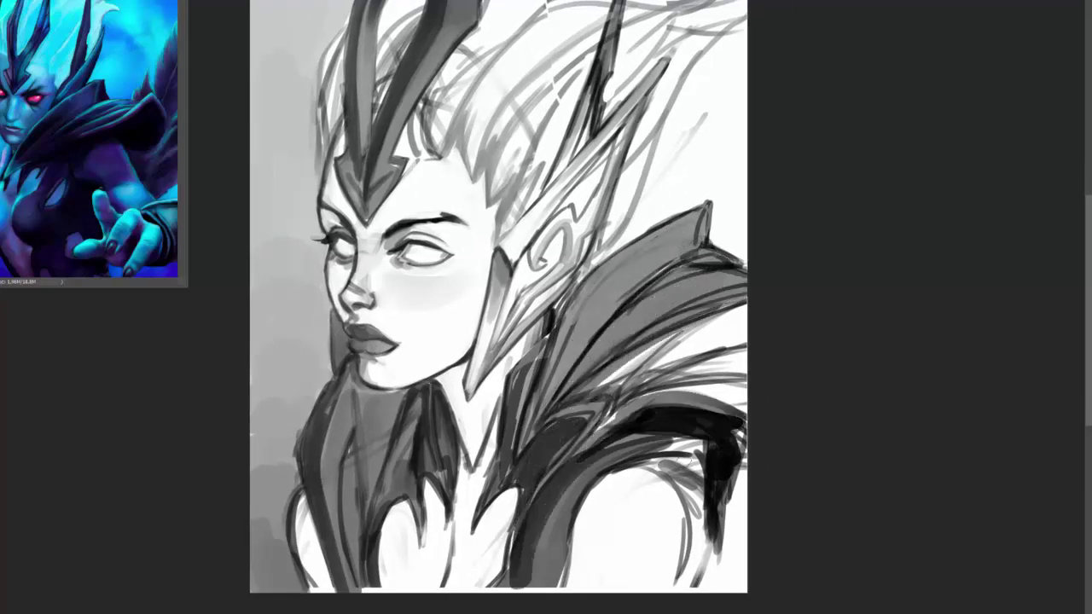
- Fill the remaining lower collar folds and the strip along the outer upper arm with grey
drag(700, 439, 639, 580)
drag(747, 329, 682, 401)
drag(746, 307, 610, 376)
drag(700, 345, 593, 396)
drag(687, 380, 612, 402)
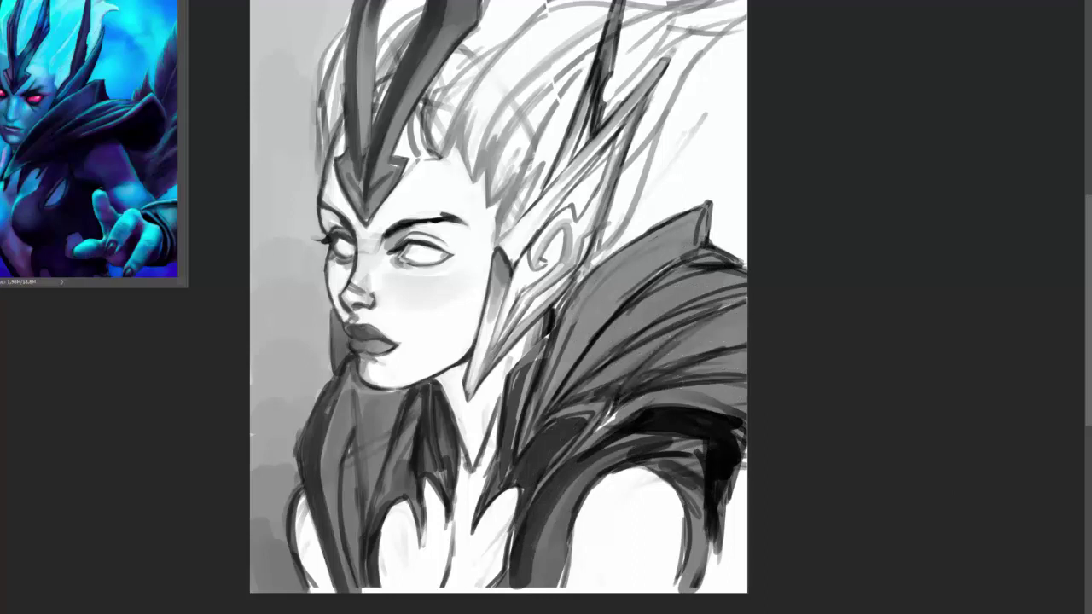
- Fill the pointed ear guard, from its tip beside the spike down to the jaw, with medium grey
drag(512, 341, 518, 382)
drag(622, 175, 511, 294)
drag(670, 106, 597, 188)
drag(640, 162, 482, 423)
drag(588, 252, 503, 388)
drag(606, 307, 559, 128)
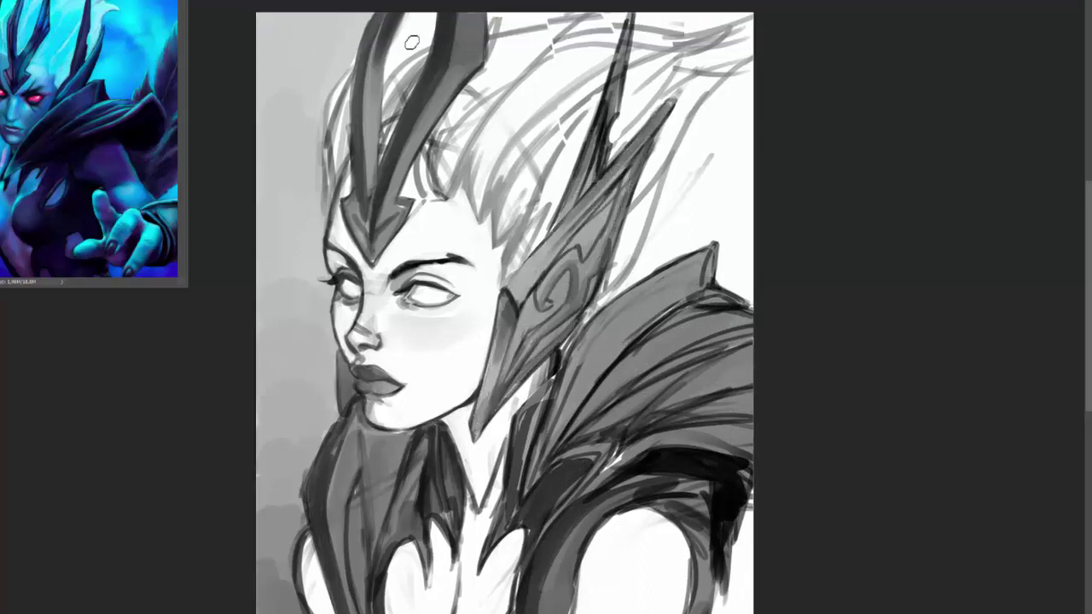
- Paint the background light grey around the crown horns, above and behind the hair, and around the near shoulder
drag(411, 42, 401, 85)
drag(426, 17, 410, 55)
mouse_move(494, 18)
mouse_down()
mouse_move(571, 30)
mouse_move(751, 17)
mouse_up()
drag(751, 68, 649, 247)
drag(746, 145, 614, 290)
mouse_move(750, 102)
mouse_down()
mouse_move(731, 253)
mouse_move(748, 307)
mouse_up()
drag(743, 511, 729, 610)
- Shade the near cheek, the far upper arm and the side of the chest with soft light grey
drag(401, 325, 460, 340)
key(ctrl+z)
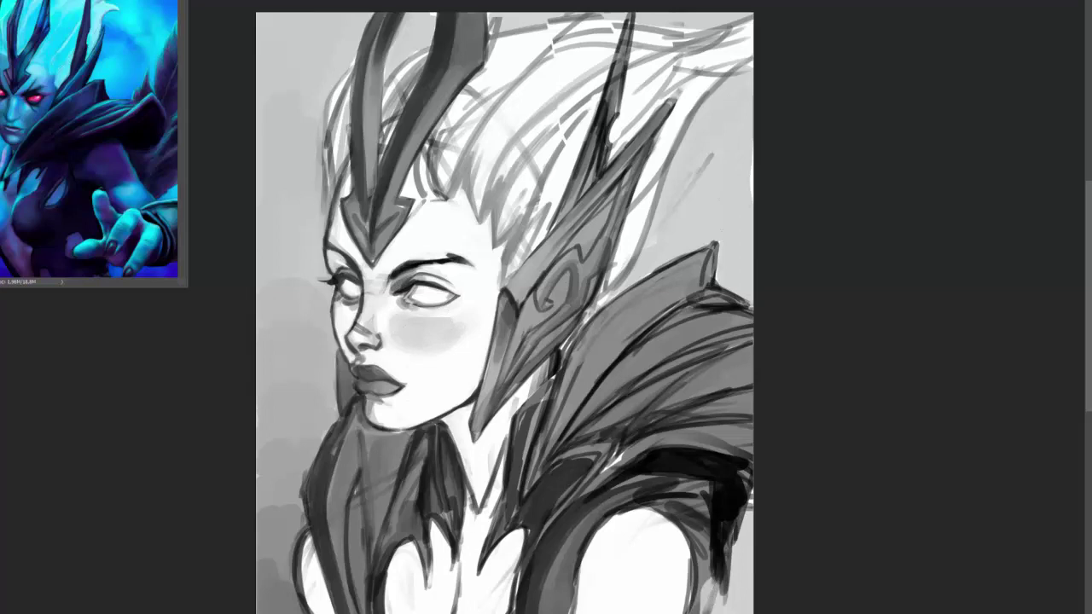
drag(365, 446, 339, 392)
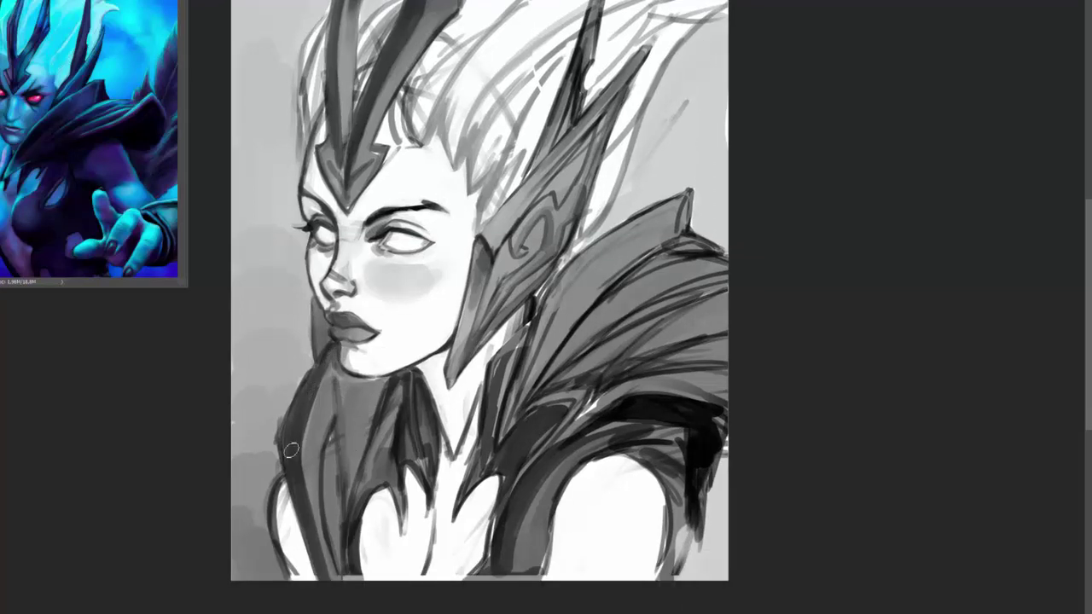
drag(268, 483, 288, 576)
drag(294, 503, 314, 580)
drag(362, 491, 385, 580)
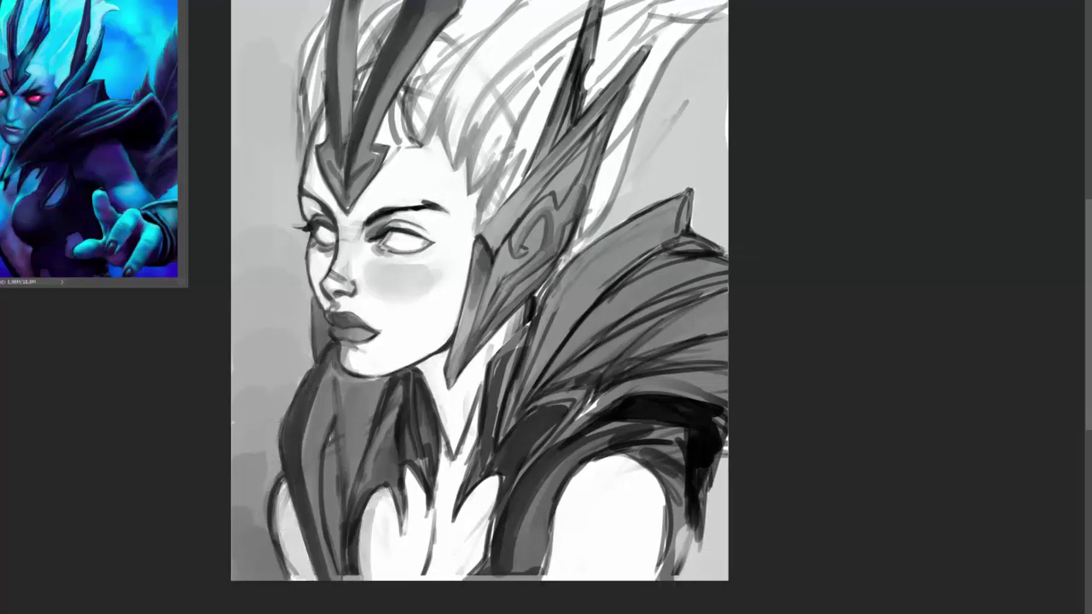
- Darken the inner collar folds on both sides of the neck with smooth dark grey
drag(360, 502, 386, 404)
drag(376, 461, 406, 375)
drag(394, 499, 411, 374)
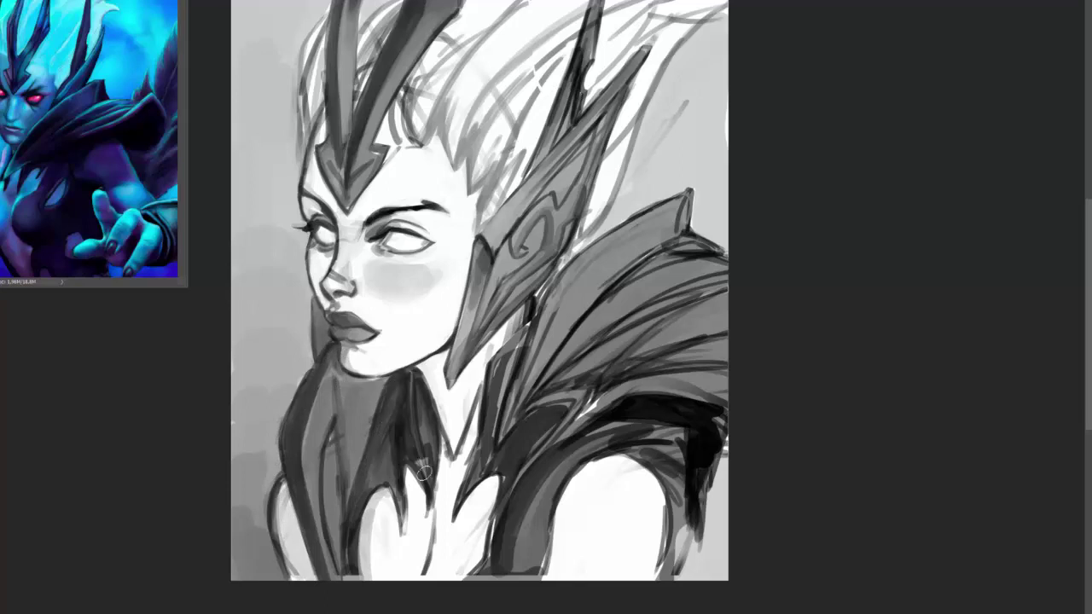
drag(431, 485, 421, 409)
drag(467, 497, 501, 395)
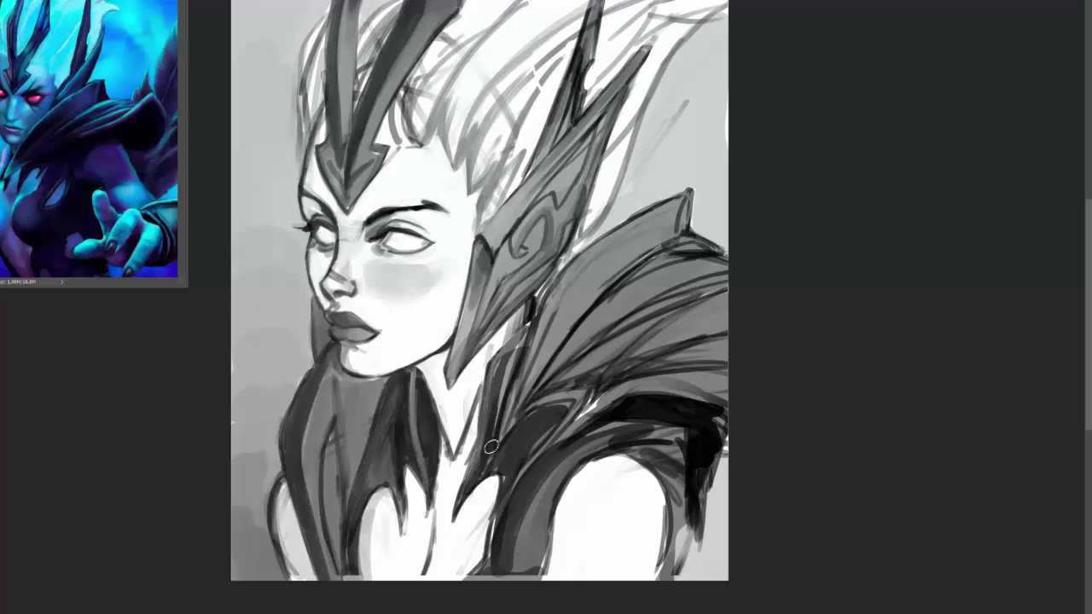
drag(486, 452, 522, 338)
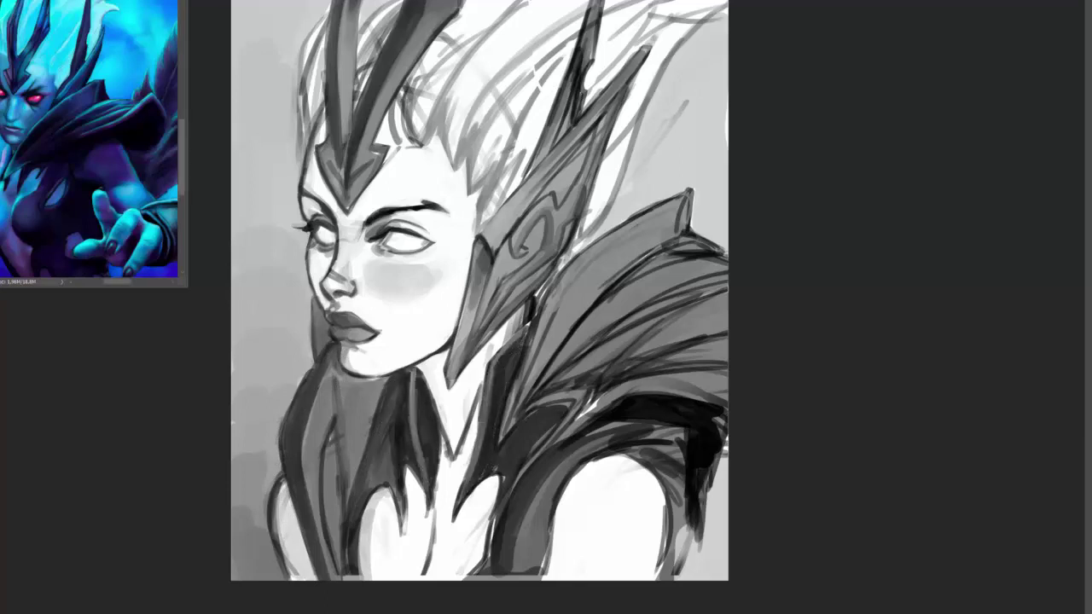
- Paint over the V-shaped line on the neck and the sketch lines on the chest with the light skin tone
scroll(89, 145, down, 5)
mouse_move(455, 464)
mouse_down()
mouse_move(467, 396)
mouse_move(480, 388)
mouse_up()
drag(431, 565, 420, 474)
mouse_move(402, 534)
mouse_down()
mouse_move(401, 472)
mouse_move(427, 559)
mouse_up()
drag(482, 474, 486, 568)
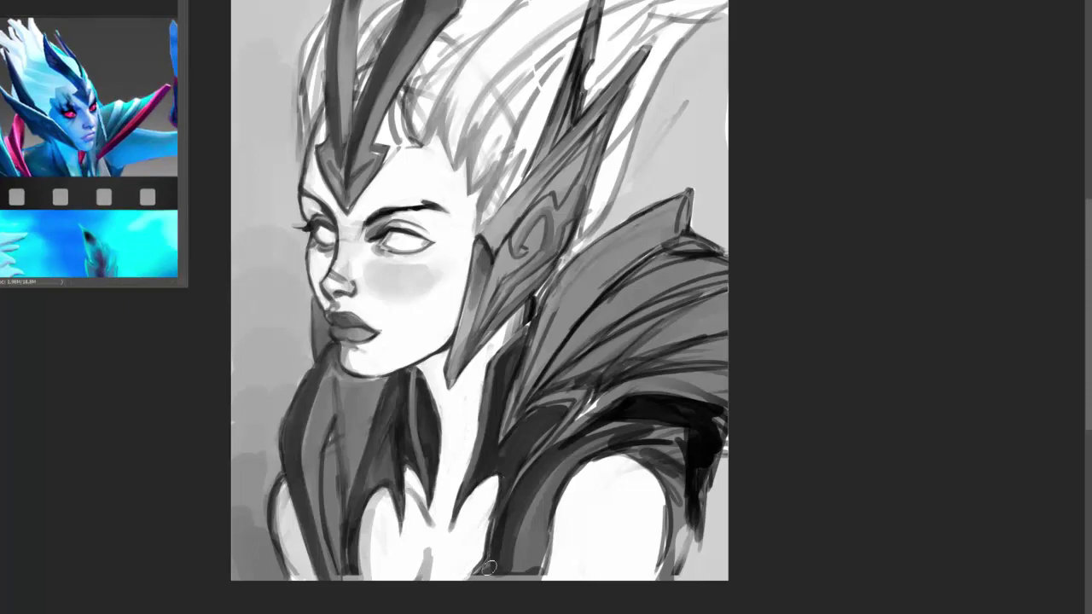
- Paint out the strap along the outer upper arm and fill the shoulder area beneath the collar with near-black
mouse_move(671, 573)
mouse_down()
mouse_move(687, 474)
mouse_move(649, 452)
mouse_up()
drag(554, 469, 516, 546)
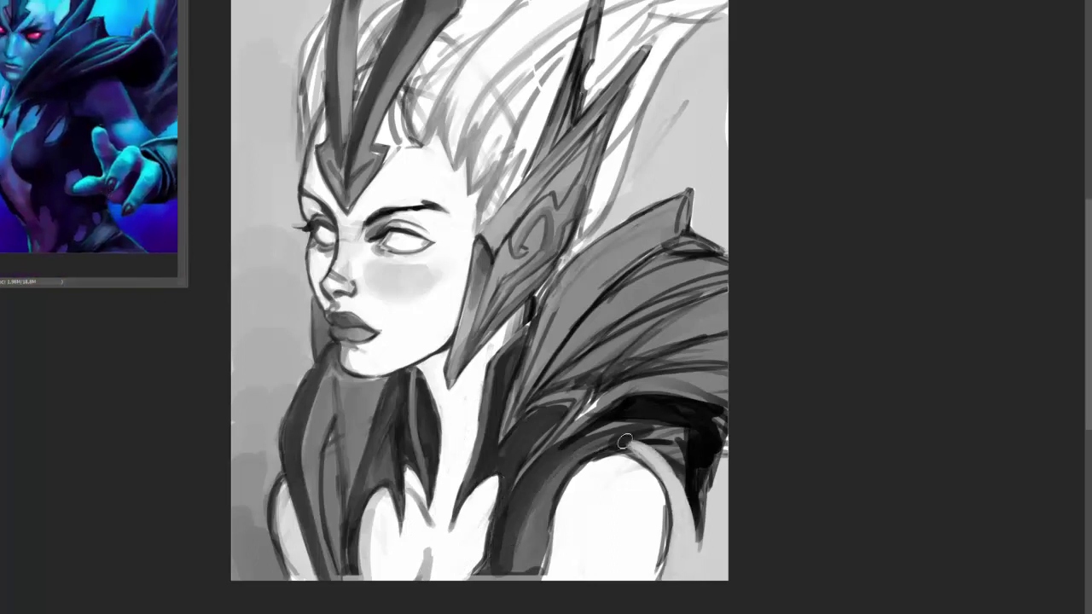
mouse_move(588, 444)
mouse_down()
mouse_move(687, 431)
mouse_move(707, 397)
mouse_move(615, 384)
mouse_up()
mouse_move(717, 367)
mouse_down()
mouse_move(716, 465)
mouse_move(597, 437)
mouse_up()
mouse_move(656, 388)
mouse_down()
mouse_move(554, 401)
mouse_move(520, 435)
mouse_move(529, 465)
mouse_move(493, 554)
mouse_move(494, 488)
mouse_move(477, 579)
mouse_move(541, 482)
mouse_up()
drag(533, 572, 567, 458)
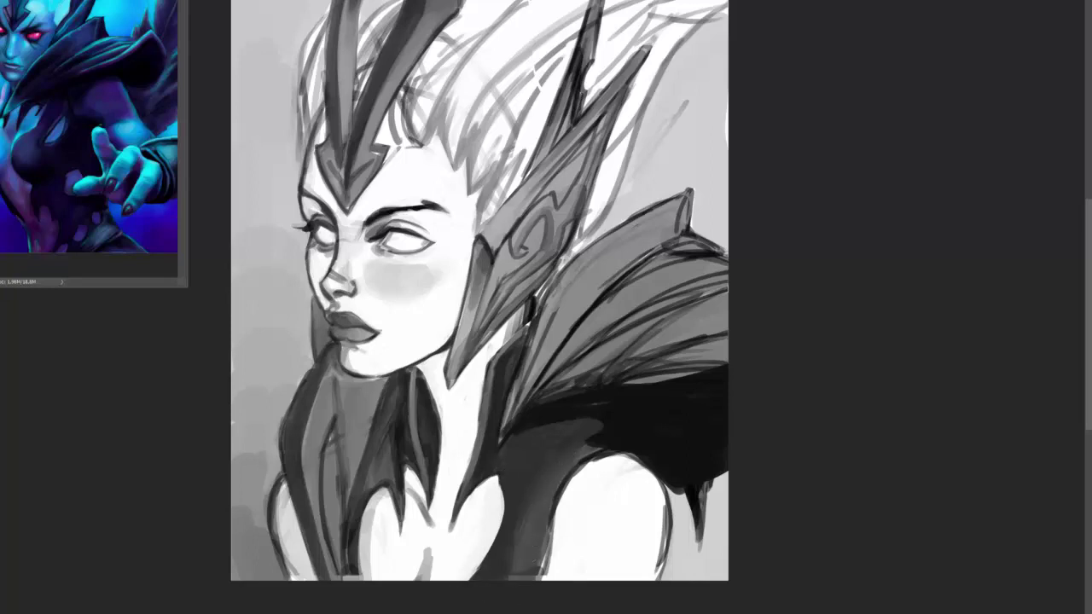
- Shape the garment's neckline into jagged dark points over the chest, with a light gap beside the strap
drag(476, 456, 448, 539)
drag(502, 493, 482, 516)
drag(520, 481, 550, 436)
drag(482, 522, 517, 465)
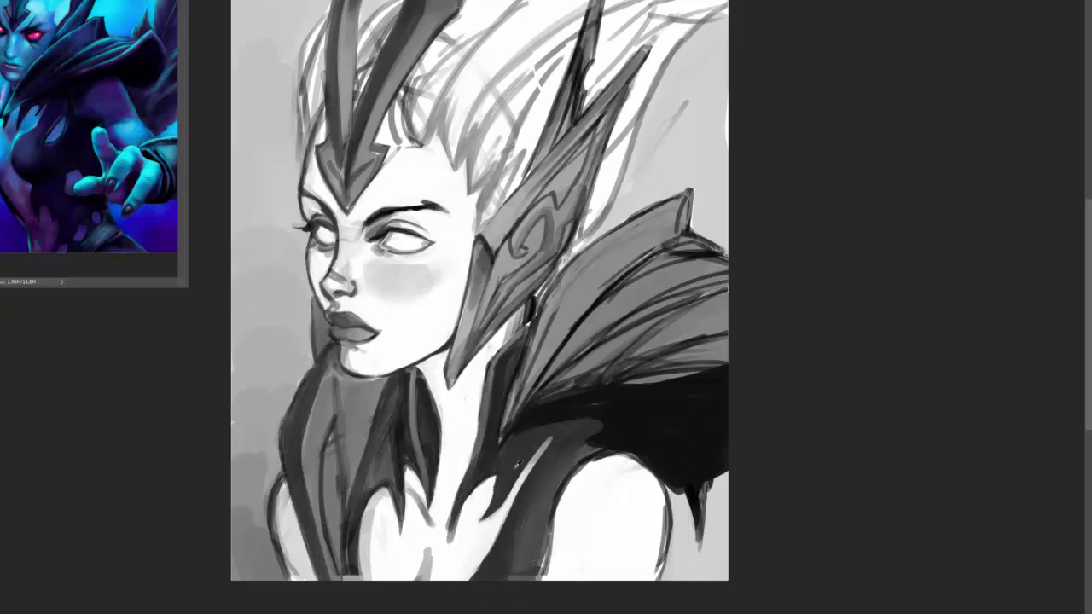
mouse_move(407, 509)
mouse_down()
mouse_move(391, 499)
mouse_move(390, 418)
mouse_move(382, 452)
mouse_up()
- Adjust the reference view and paint dark shadows between the folds of the large raised collar
scroll(110, 101, up, 10)
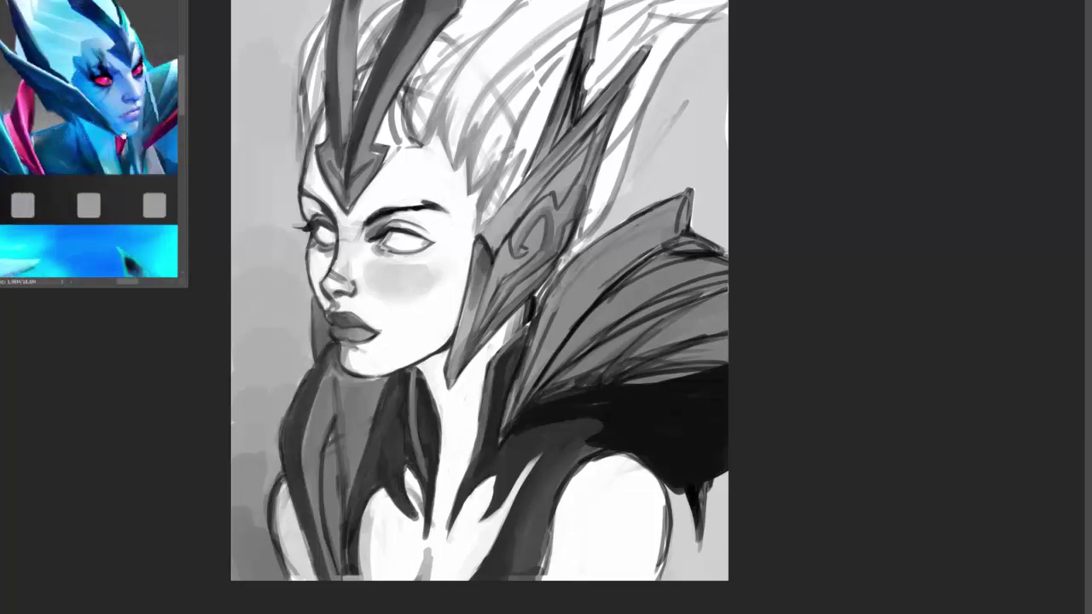
drag(110, 102, 54, 36)
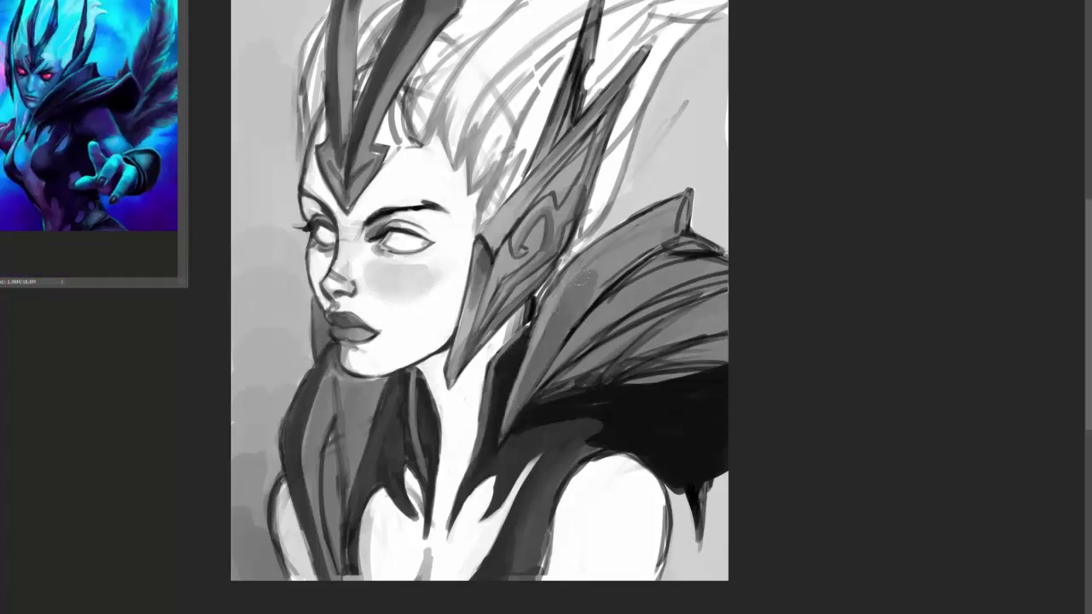
mouse_move(582, 275)
mouse_down()
mouse_move(631, 273)
mouse_move(666, 332)
mouse_move(648, 358)
mouse_move(616, 370)
mouse_move(648, 341)
mouse_move(683, 367)
mouse_move(649, 358)
mouse_up()
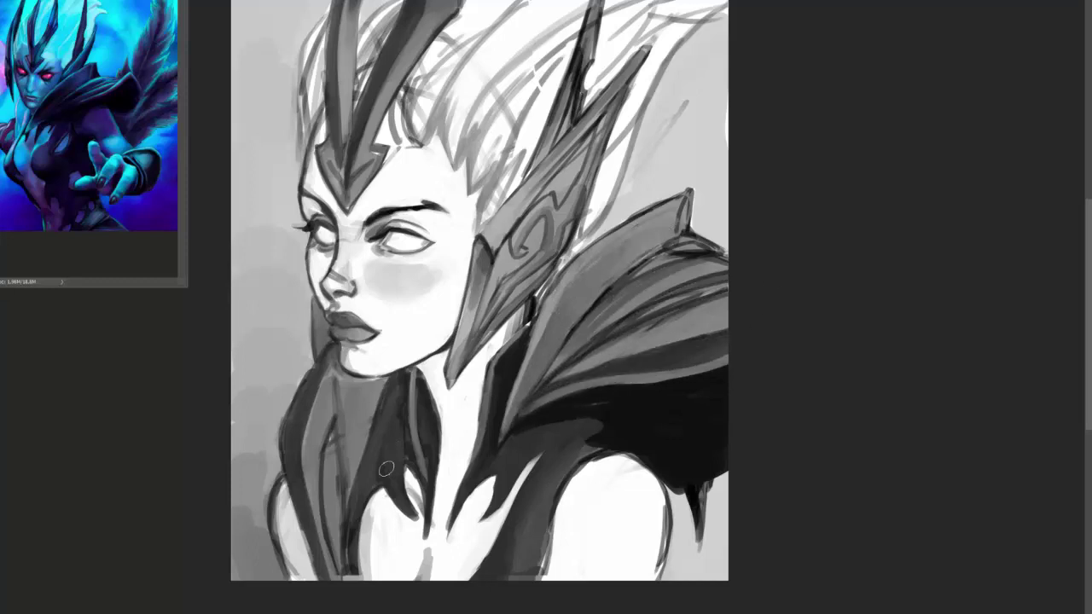
- Smooth the dark inner collar and add soft grey shading to the neck, chest and near upper arm
mouse_move(385, 468)
mouse_down()
mouse_move(397, 401)
mouse_move(433, 406)
mouse_up()
drag(482, 365, 457, 467)
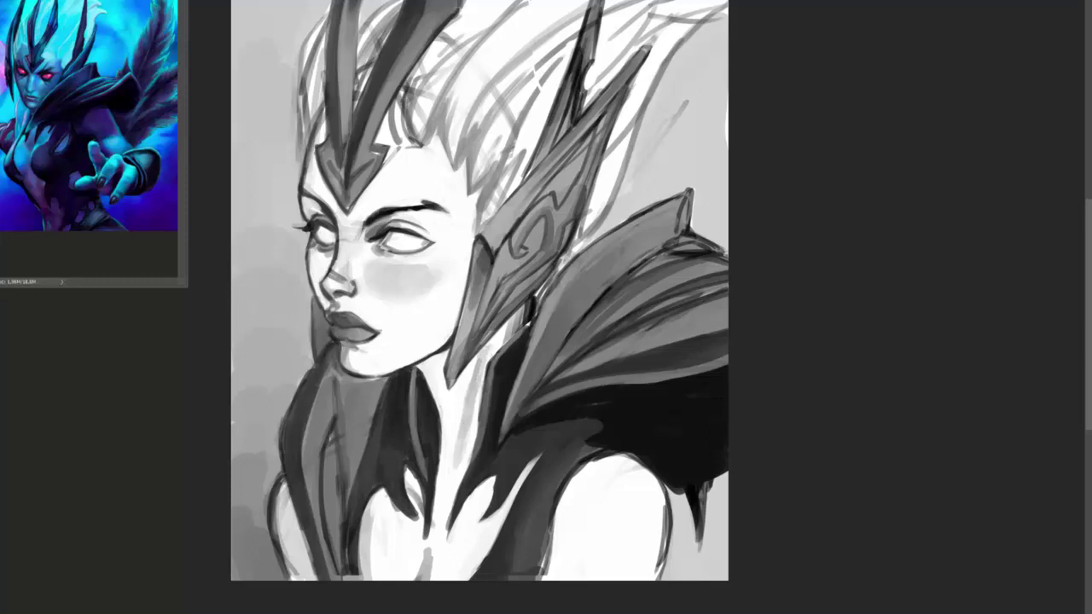
mouse_move(433, 577)
mouse_down()
mouse_move(535, 569)
mouse_move(588, 464)
mouse_move(600, 463)
mouse_move(648, 489)
mouse_move(571, 485)
mouse_move(655, 478)
mouse_move(671, 504)
mouse_move(651, 553)
mouse_move(640, 480)
mouse_up()
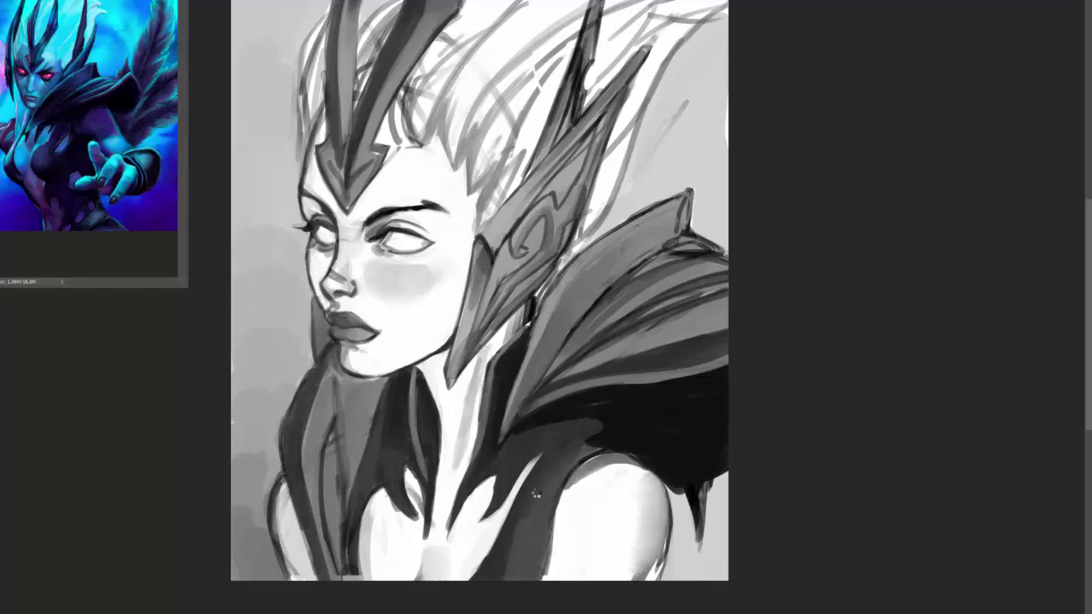
drag(635, 522, 659, 579)
- Slim the far side of the collar with background grey and paint a rounded bare far shoulder beneath it
mouse_move(306, 541)
mouse_down()
mouse_move(308, 504)
mouse_move(318, 520)
mouse_move(370, 503)
mouse_move(384, 599)
mouse_move(421, 497)
mouse_move(420, 525)
mouse_move(412, 474)
mouse_up()
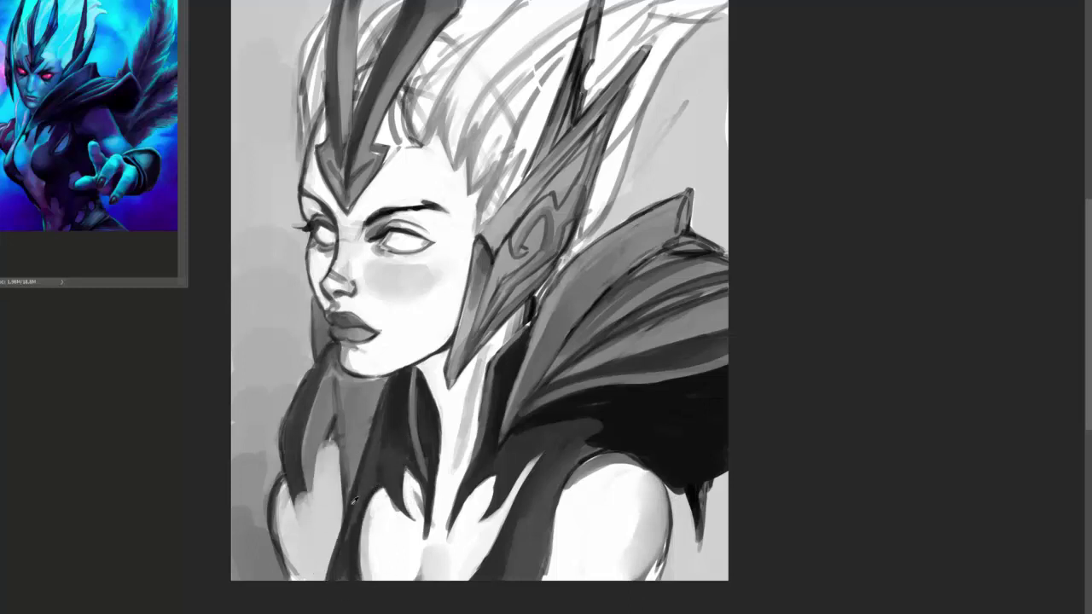
mouse_move(354, 501)
mouse_down()
mouse_move(389, 381)
mouse_move(354, 480)
mouse_move(346, 404)
mouse_up()
mouse_move(298, 349)
mouse_down()
mouse_move(286, 443)
mouse_move(256, 512)
mouse_move(234, 523)
mouse_move(281, 426)
mouse_move(322, 511)
mouse_move(316, 477)
mouse_move(350, 533)
mouse_move(332, 354)
mouse_up()
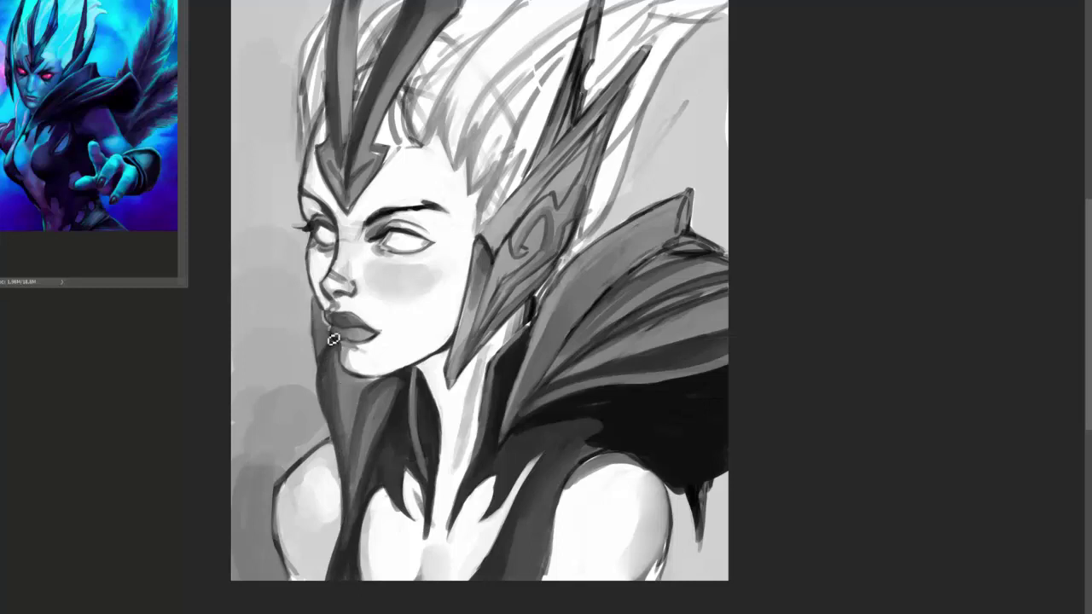
drag(332, 340, 358, 351)
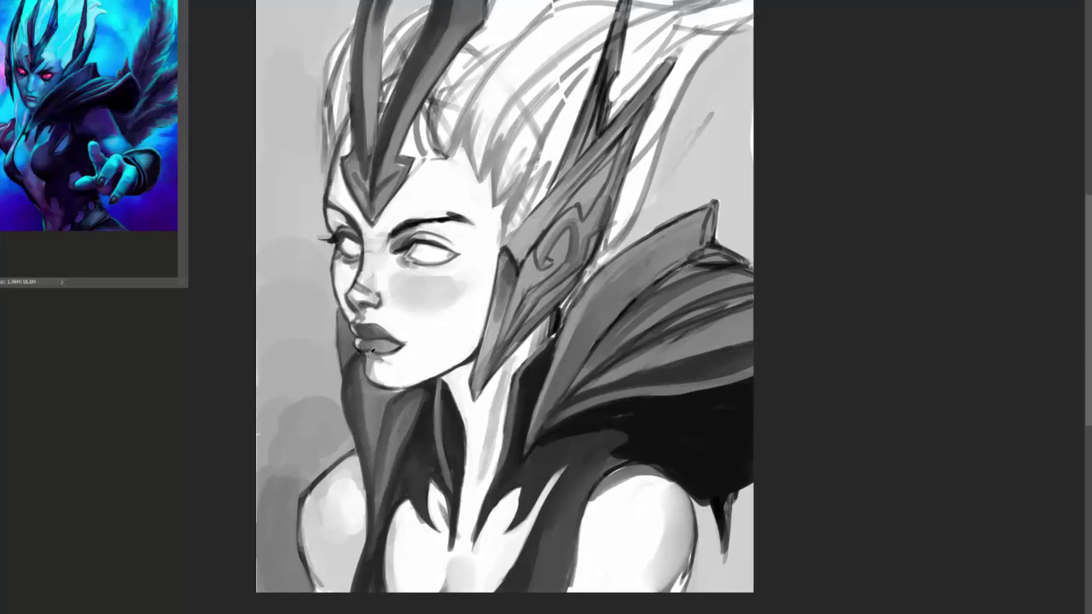
- Refine the far collar's edge beneath the chin and the outline and shading of the far shoulder
mouse_move(433, 391)
mouse_down()
mouse_move(487, 349)
mouse_move(499, 256)
mouse_up()
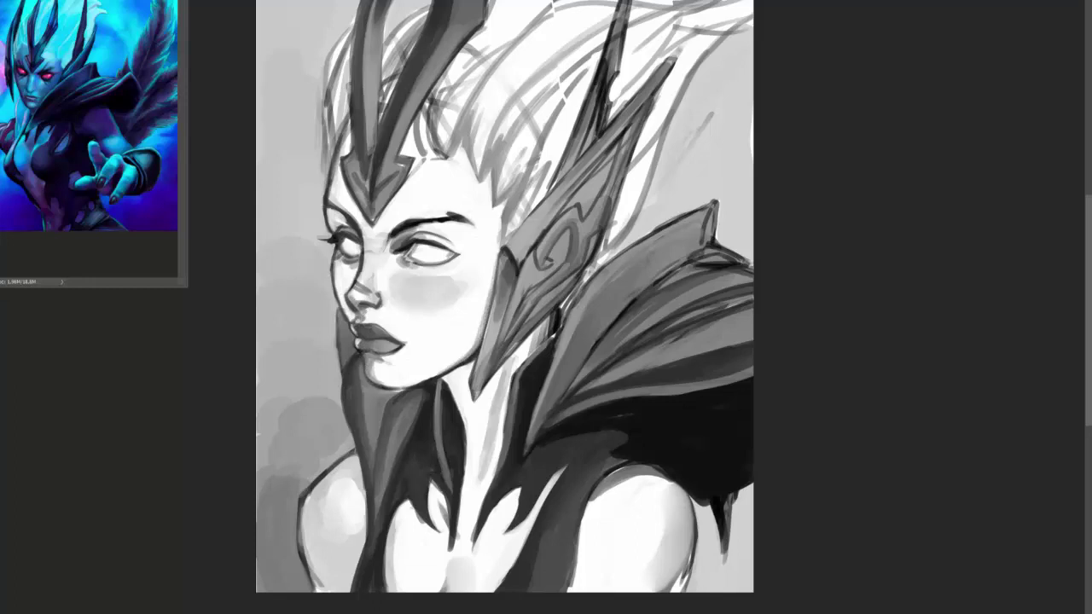
mouse_move(338, 309)
mouse_down()
mouse_move(339, 410)
mouse_move(351, 377)
mouse_up()
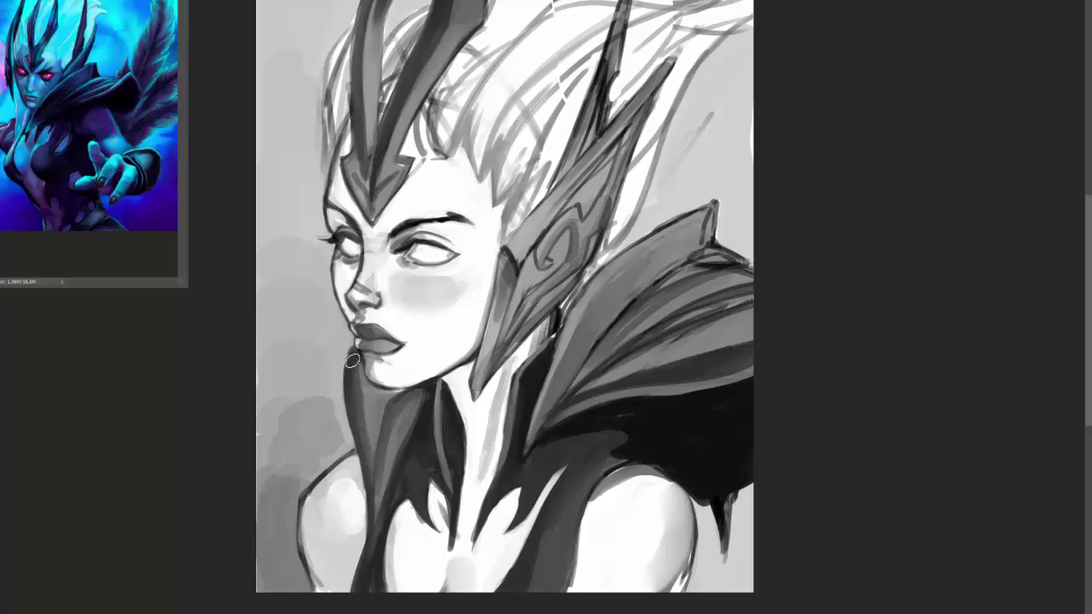
mouse_move(355, 361)
mouse_down()
mouse_move(307, 482)
mouse_move(313, 580)
mouse_move(324, 528)
mouse_move(316, 511)
mouse_up()
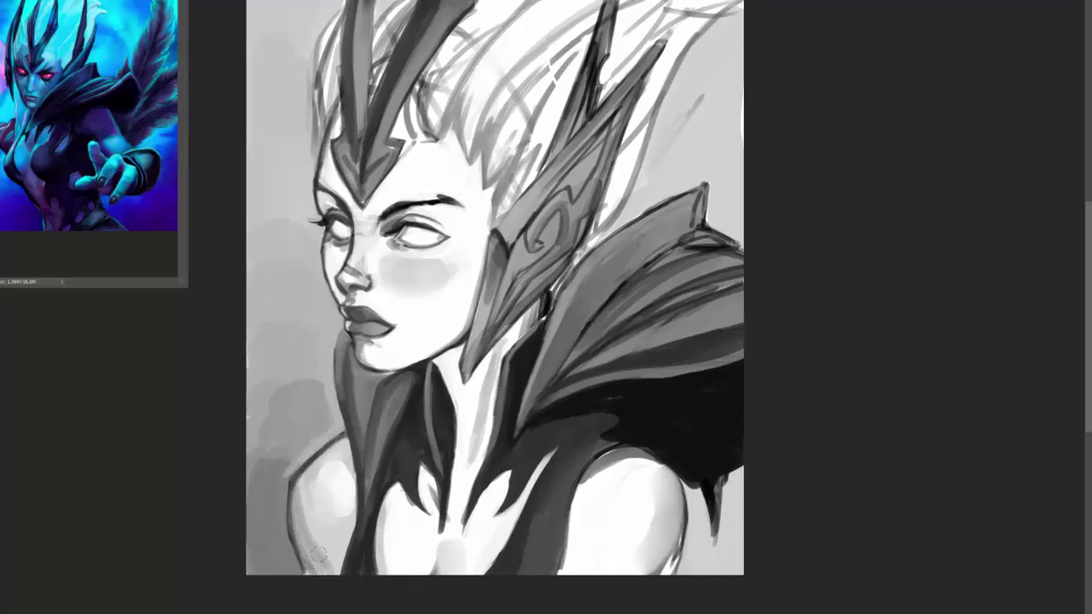
drag(347, 344, 350, 357)
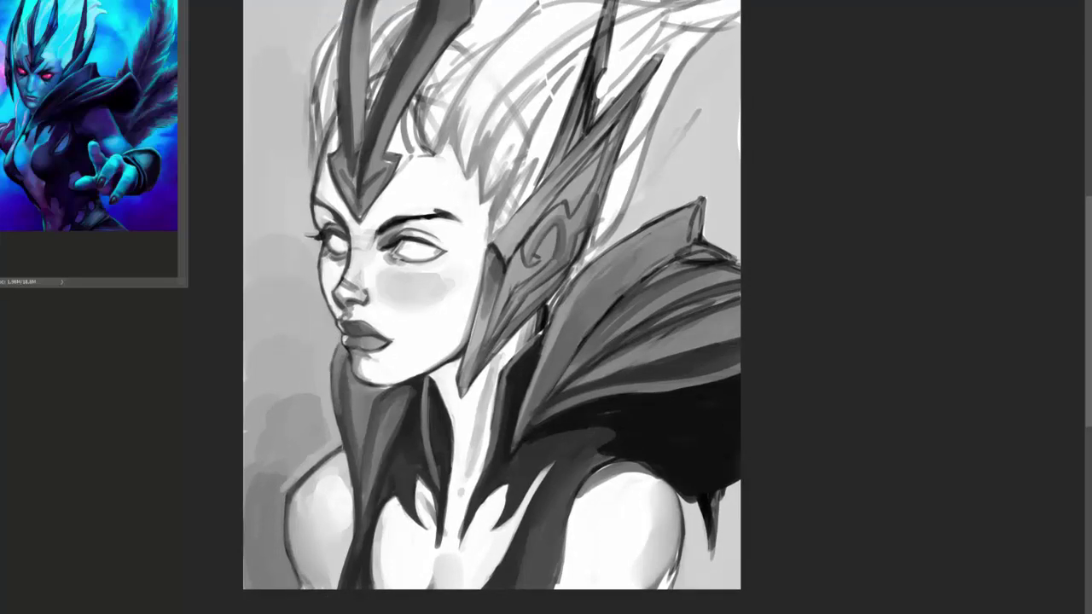
drag(397, 390, 391, 394)
drag(370, 440, 366, 447)
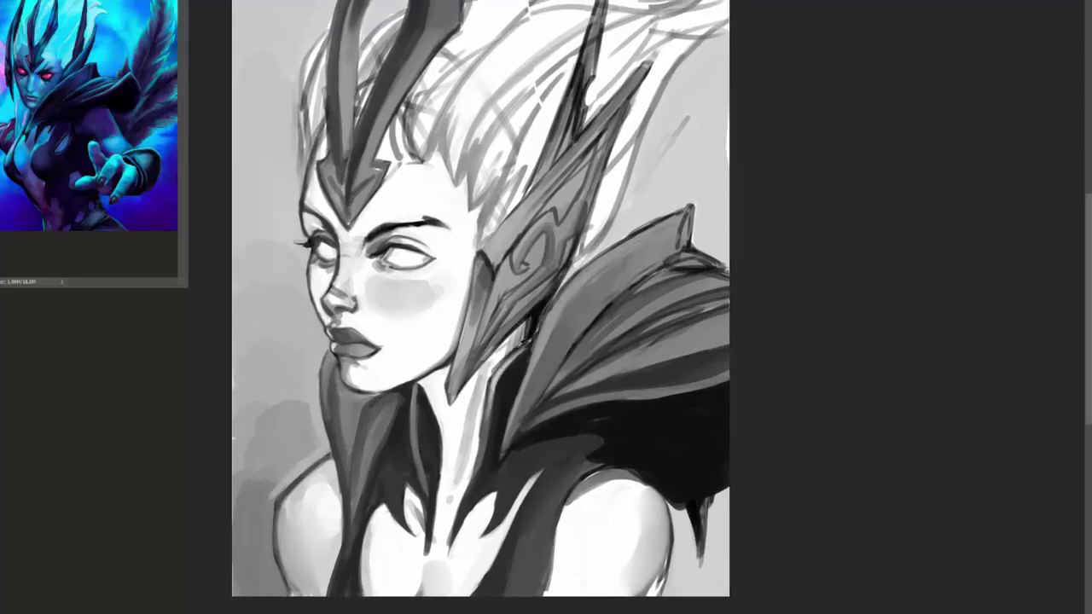
- Add lighter grey highlights along the collar folds and paint out the ragged tip hanging behind the near arm
drag(588, 354, 717, 294)
drag(563, 388, 674, 337)
drag(597, 380, 725, 333)
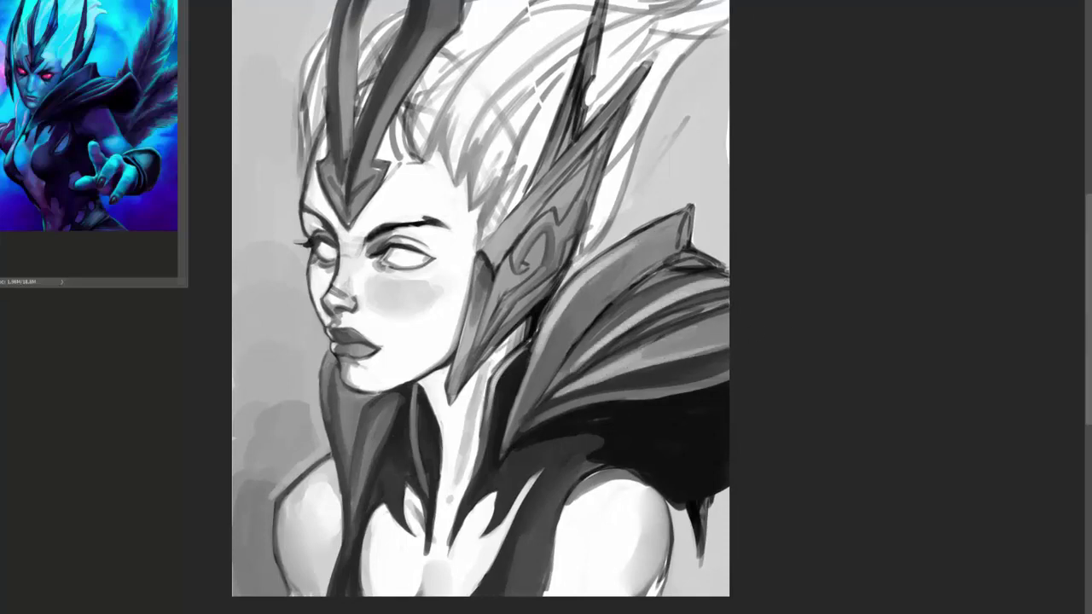
mouse_move(708, 384)
mouse_down()
mouse_move(587, 399)
mouse_move(629, 372)
mouse_up()
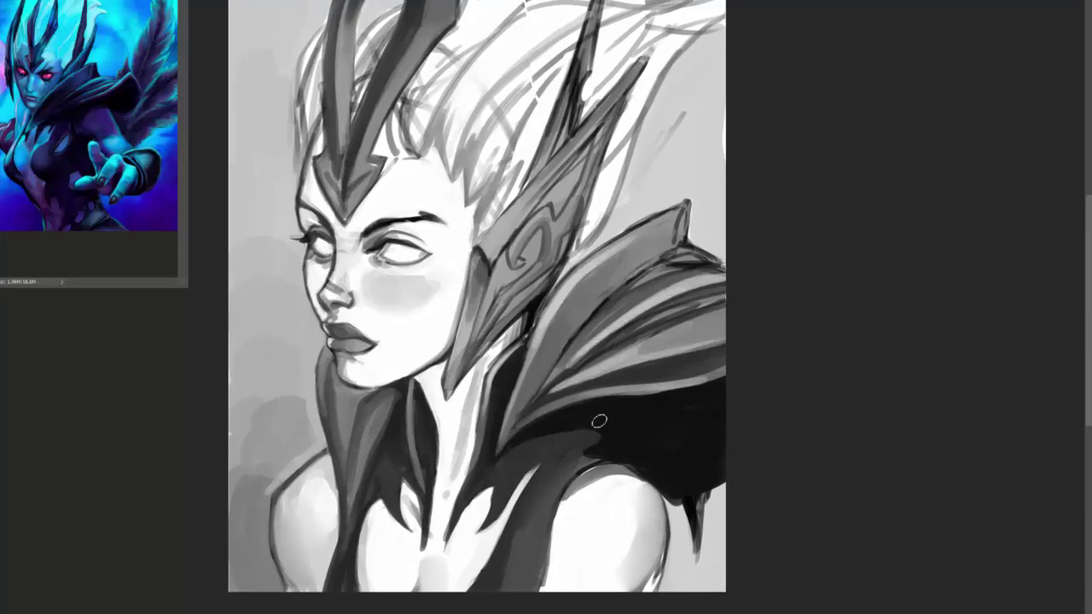
mouse_move(717, 498)
mouse_down()
mouse_move(674, 497)
mouse_move(695, 546)
mouse_up()
drag(720, 465, 683, 479)
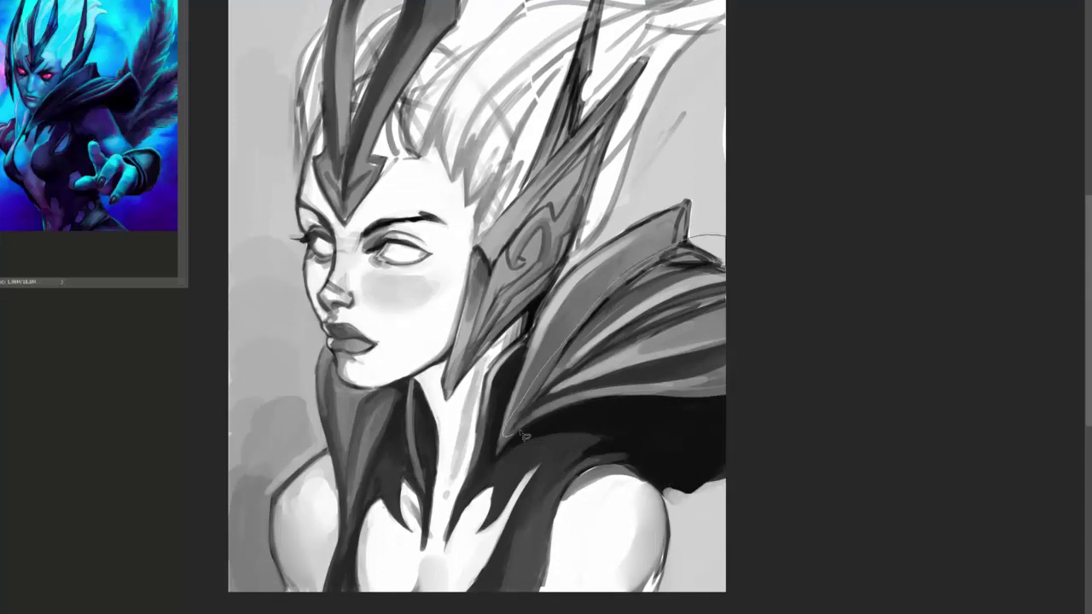
- Lasso the large raised collar and use Free Transform to enlarge and skew it outward past the canvas edge
drag(503, 209, 729, 437)
key(ctrl+t)
drag(729, 322, 814, 403)
drag(814, 291, 804, 256)
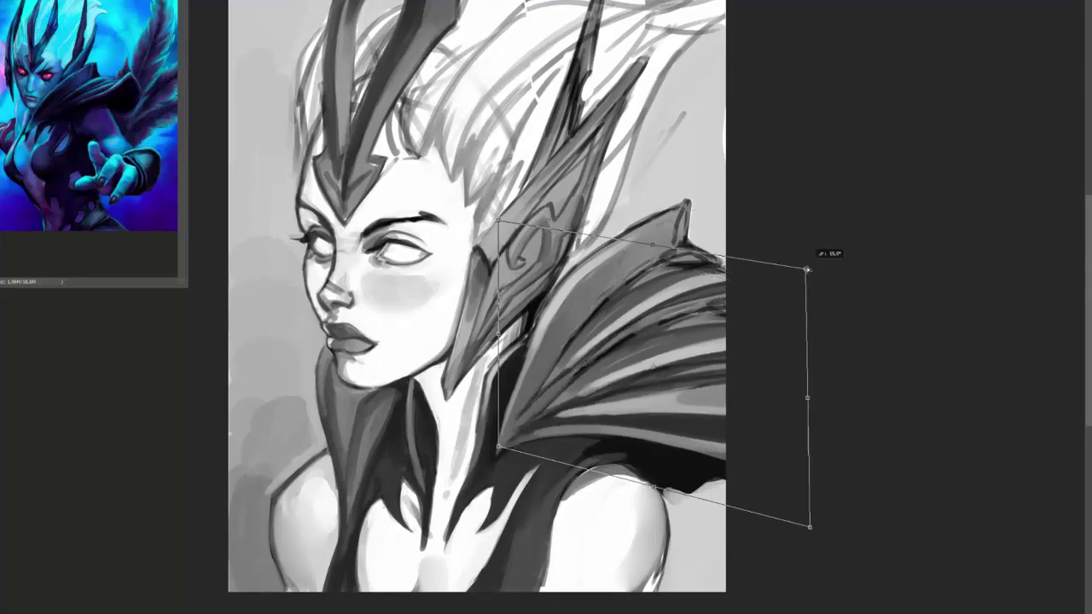
drag(814, 516, 756, 516)
drag(504, 437, 498, 449)
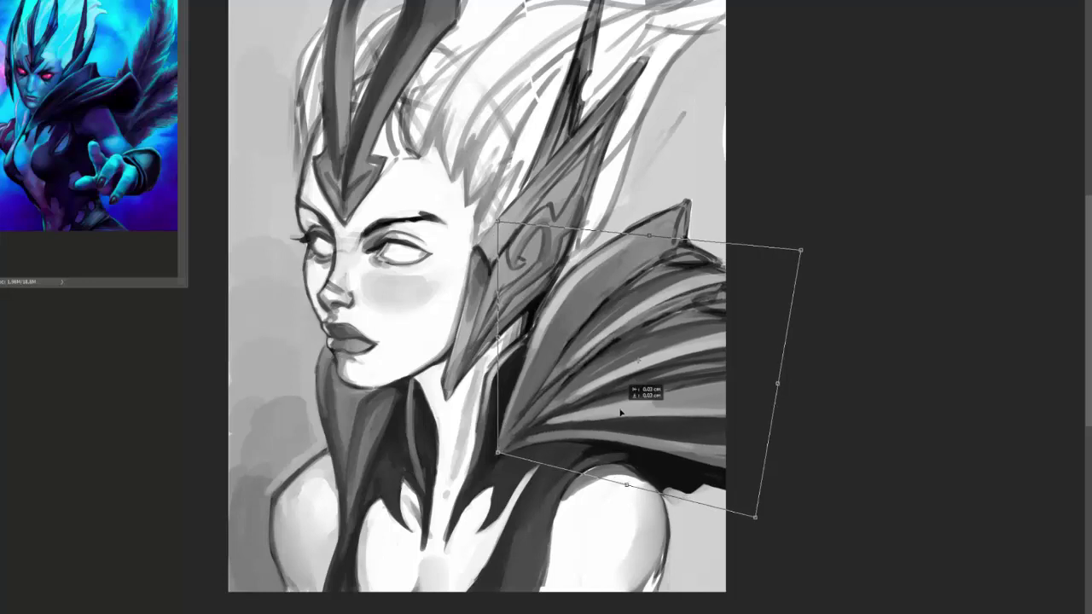
key(Return)
- Transform the collar selection again, pulling its lower corner down to the centre of the chest
key(ctrl+t)
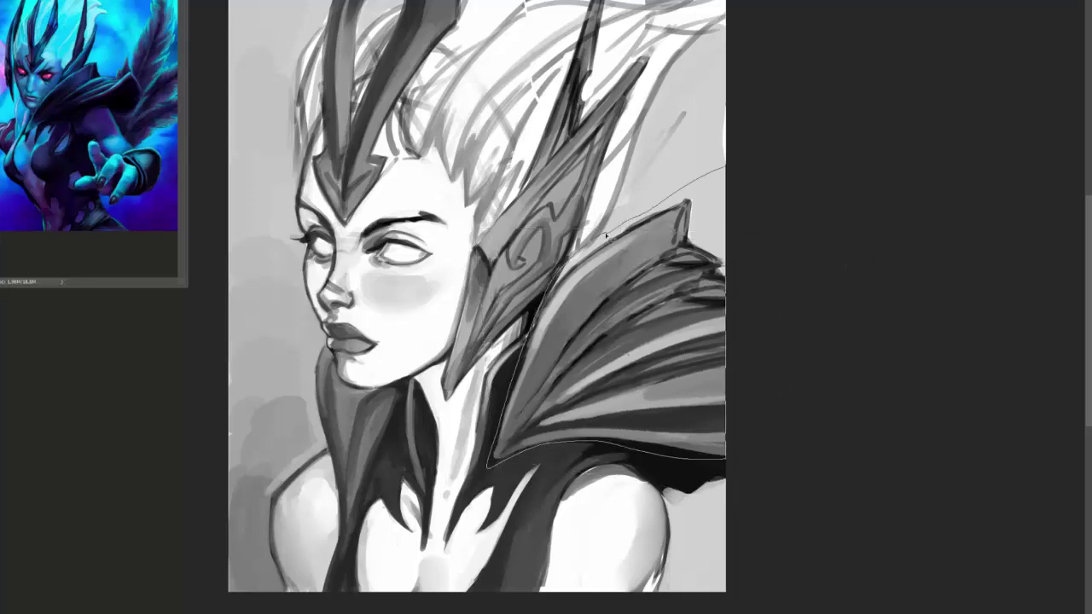
drag(486, 469, 430, 533)
key(Return)
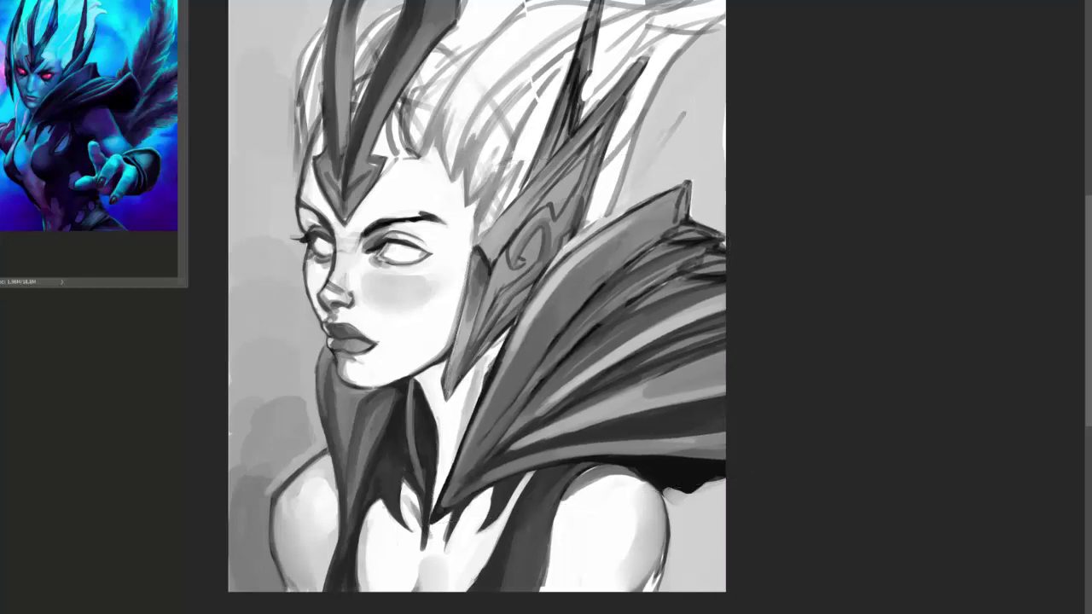
- Clean up the transformed collar's dark folds and paint over the stray lines above it with background grey
mouse_move(495, 427)
mouse_down()
mouse_move(665, 247)
mouse_move(533, 401)
mouse_move(597, 341)
mouse_move(514, 443)
mouse_move(721, 401)
mouse_up()
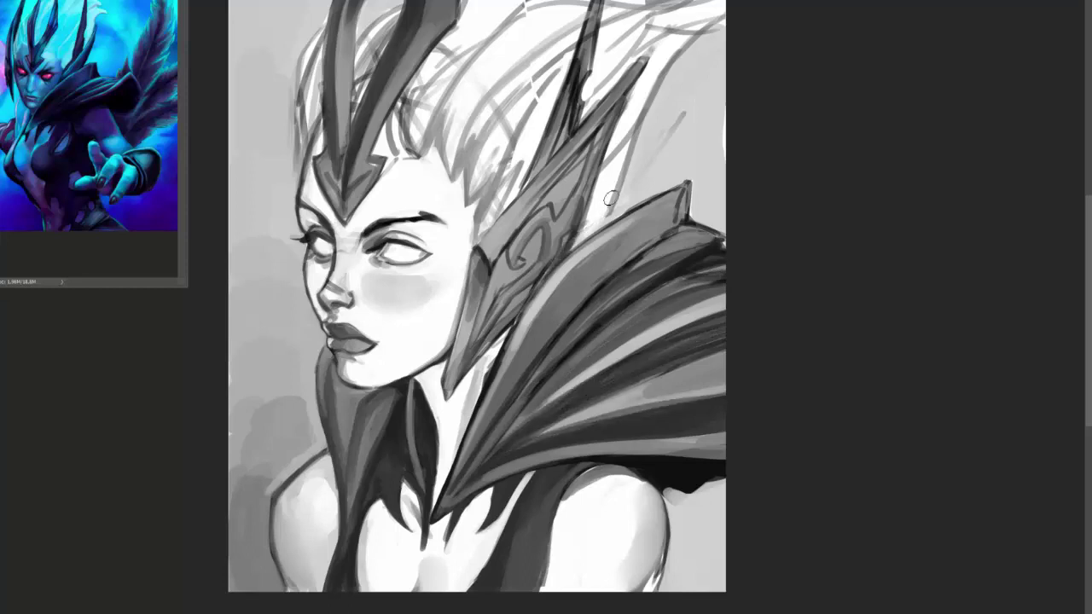
drag(678, 128, 686, 181)
- Paint over the sketchy hair between the crown and ear spikes with smooth white and light grey swept-back strands
drag(568, 53, 491, 119)
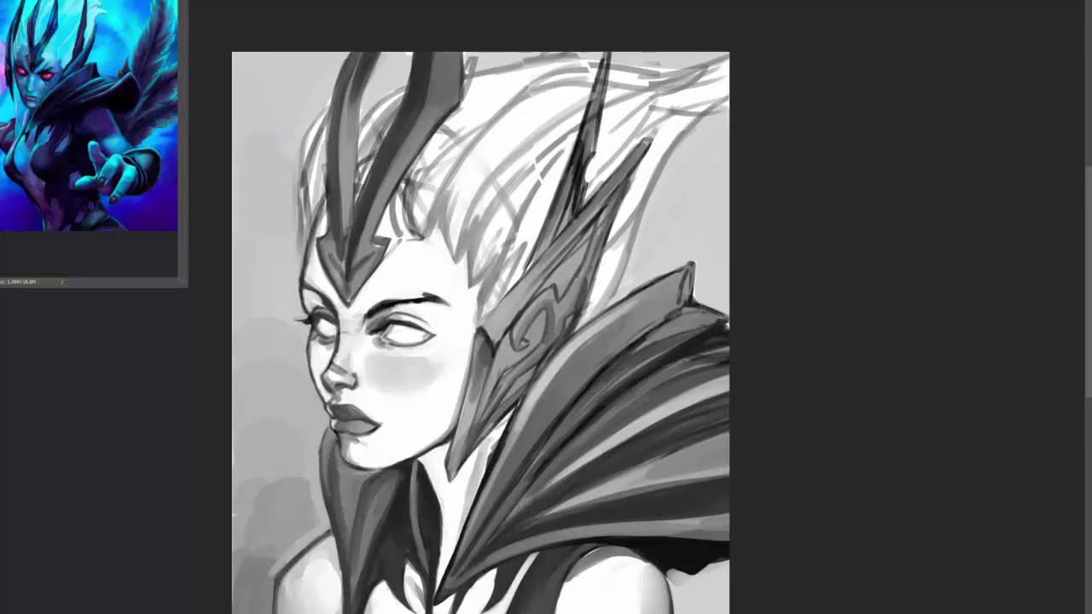
drag(580, 109, 482, 204)
mouse_move(573, 134)
mouse_down()
mouse_move(529, 209)
mouse_move(508, 192)
mouse_up()
drag(665, 94, 602, 134)
drag(745, 81, 740, 83)
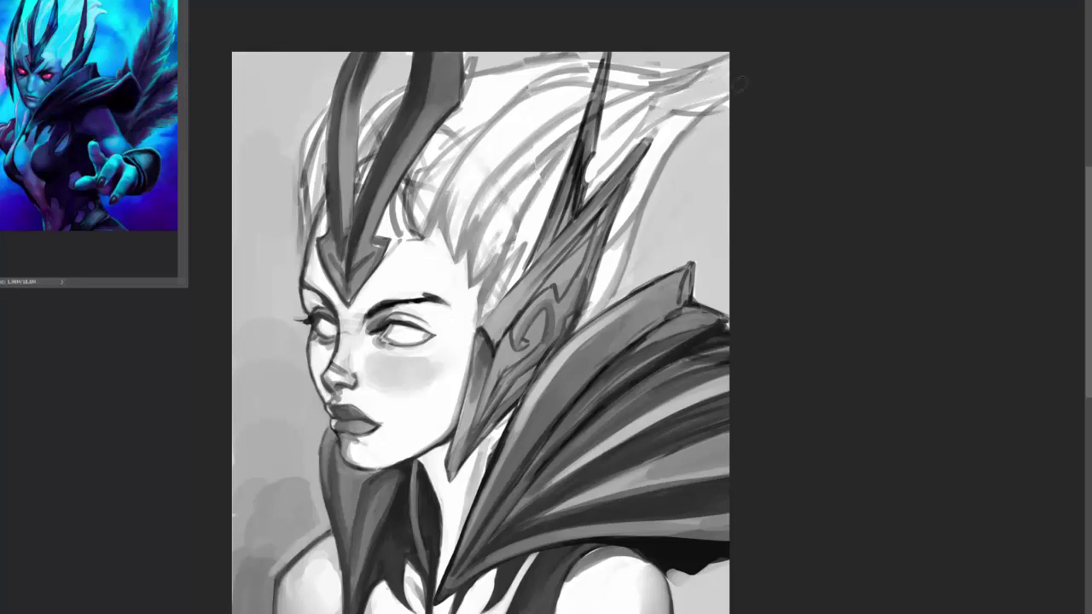
mouse_move(452, 229)
mouse_down()
mouse_move(456, 214)
mouse_move(478, 256)
mouse_move(440, 137)
mouse_move(571, 58)
mouse_up()
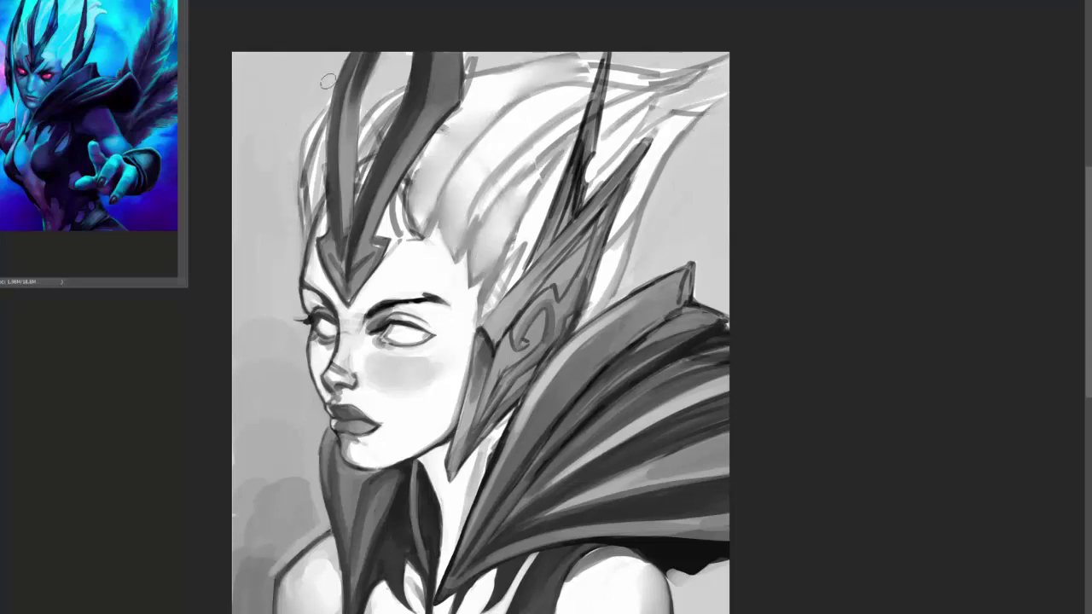
- Paint light grey shading over the white neck between the jaw, ear guard and raised collar
scroll(333, 81, down, 3)
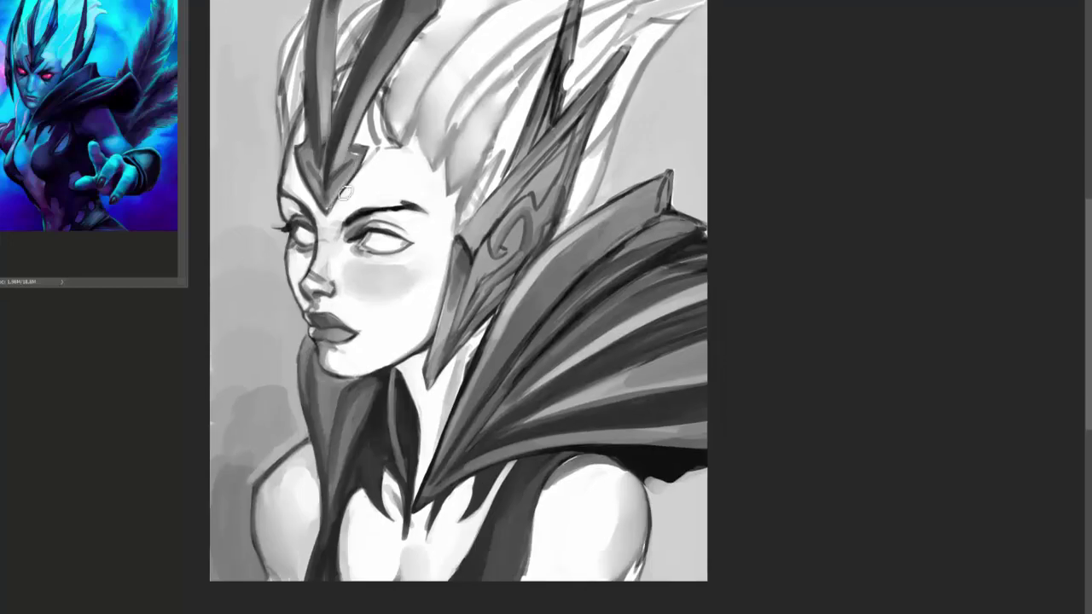
scroll(355, 167, up, 2)
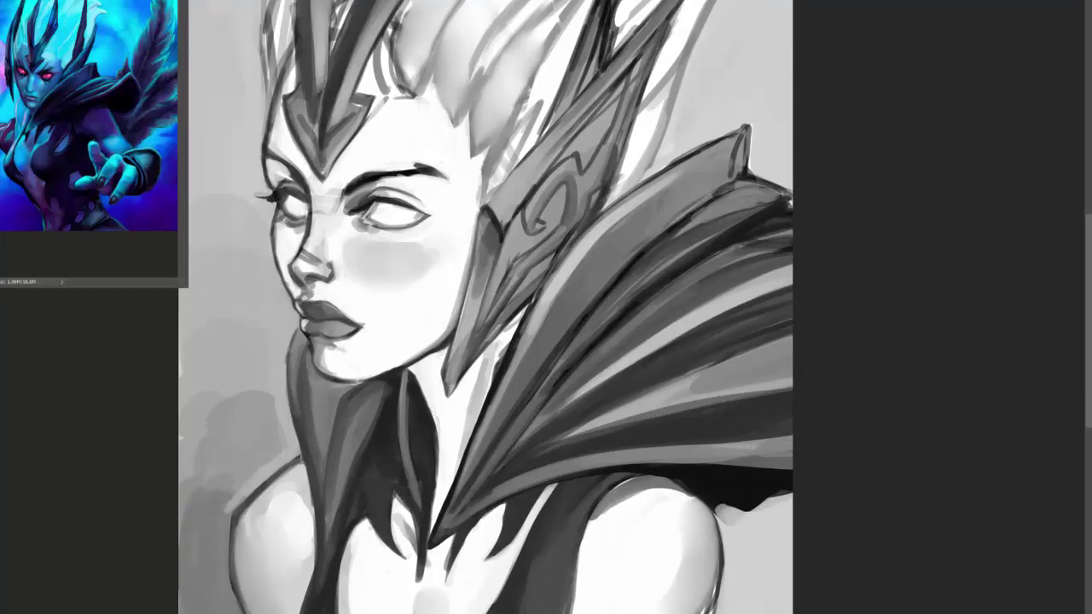
mouse_move(433, 356)
mouse_down()
mouse_move(439, 409)
mouse_move(461, 426)
mouse_move(441, 431)
mouse_move(429, 401)
mouse_move(464, 401)
mouse_move(503, 356)
mouse_move(484, 394)
mouse_move(533, 290)
mouse_move(597, 213)
mouse_move(733, 152)
mouse_up()
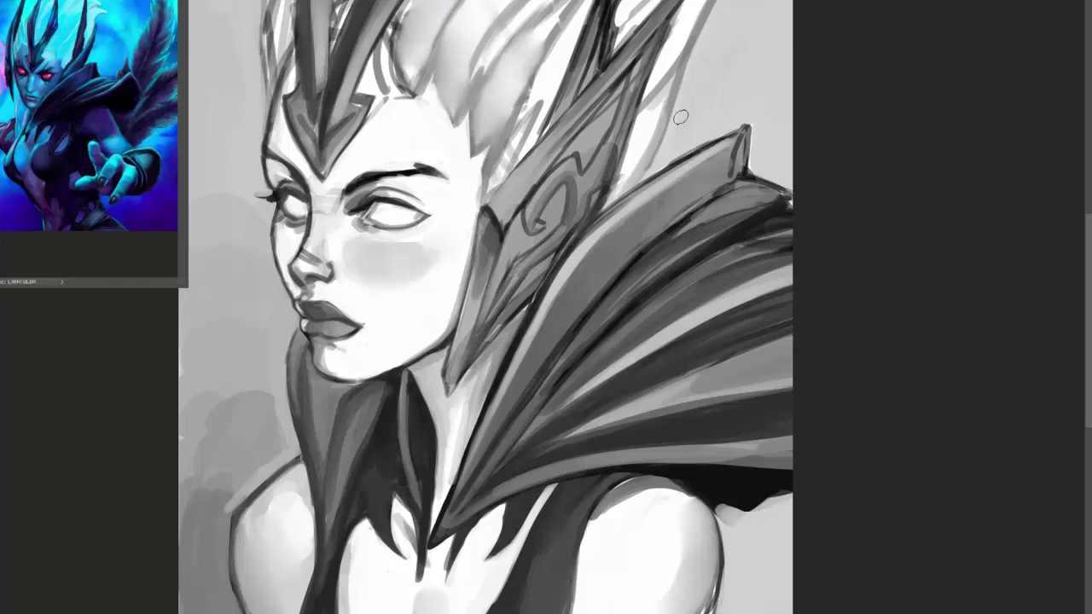
mouse_move(679, 117)
mouse_down()
mouse_move(619, 197)
mouse_move(505, 201)
mouse_move(587, 184)
mouse_move(568, 224)
mouse_move(507, 278)
mouse_up()
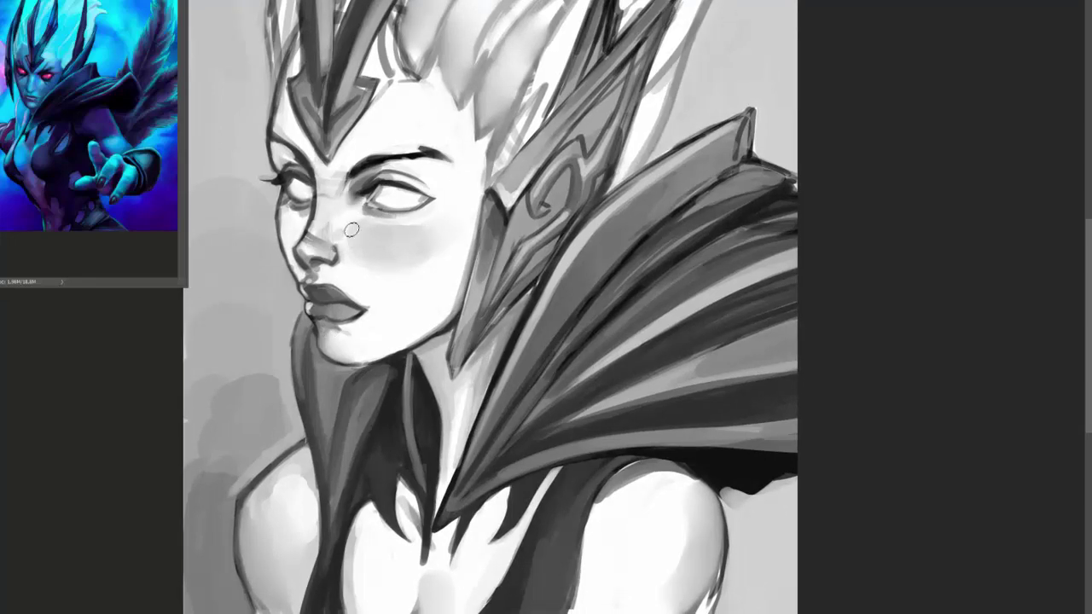
- Soften the grey shading across the nose bridge, nose tip and near cheek into smooth transitions
drag(343, 232, 362, 266)
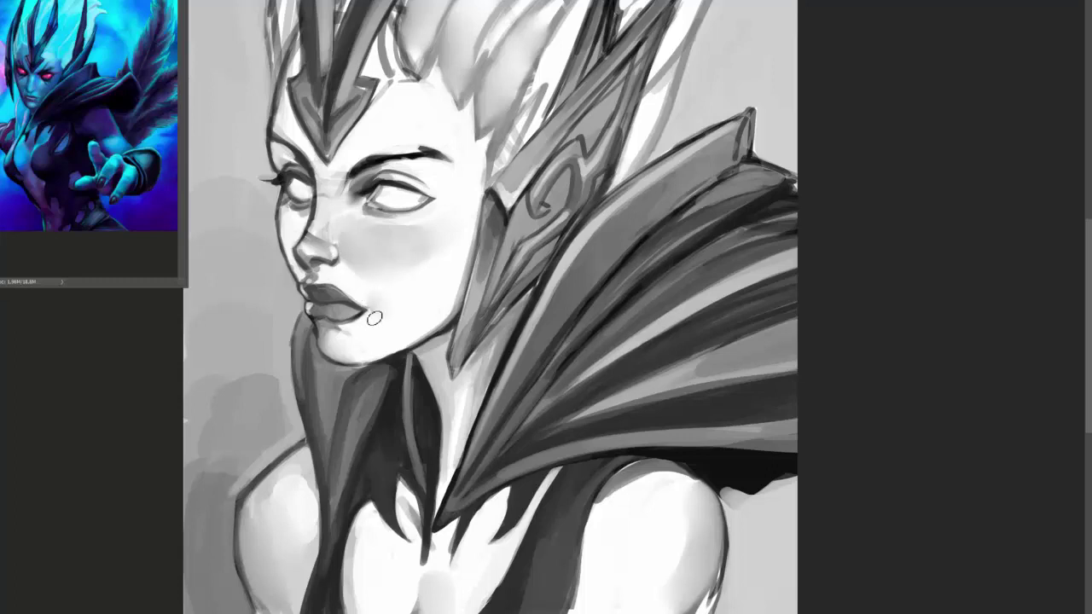
drag(348, 270, 344, 266)
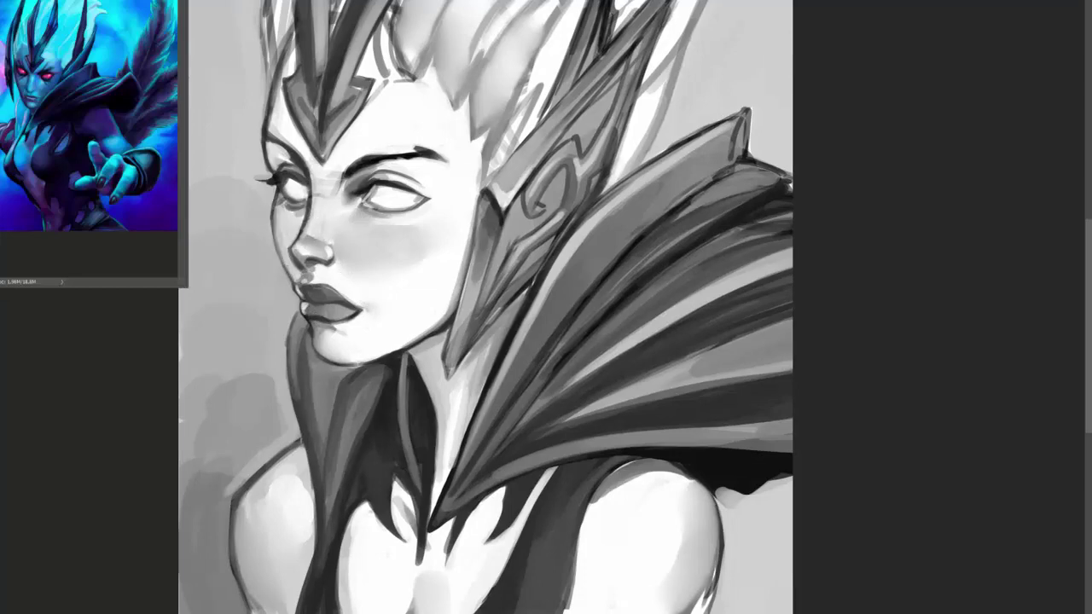
mouse_move(333, 177)
mouse_down()
mouse_move(306, 158)
mouse_move(303, 222)
mouse_up()
drag(431, 373, 417, 365)
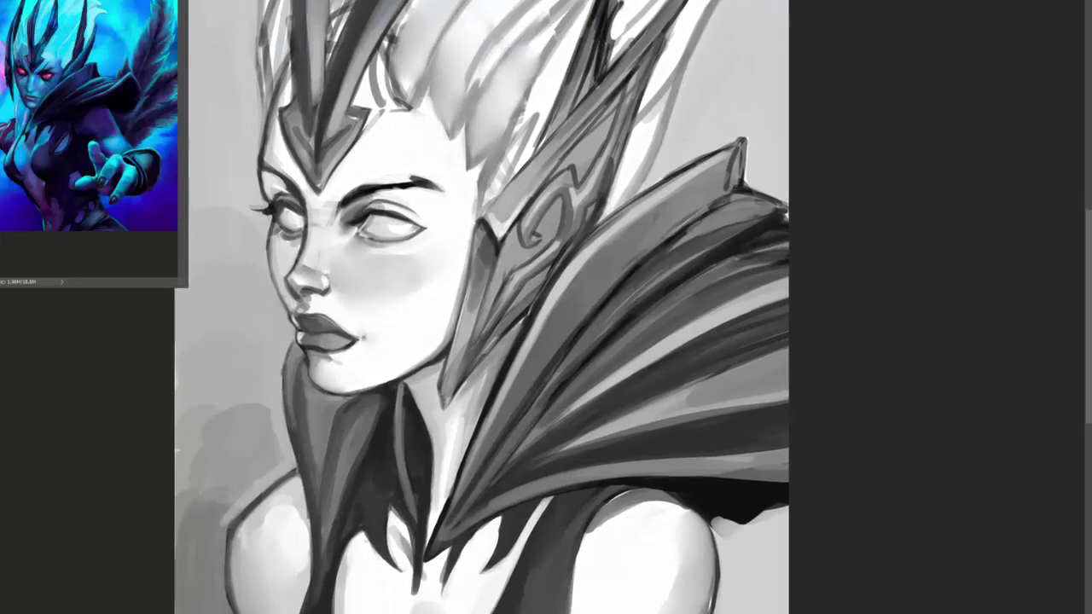
- Paint light grey swept-back strands through the hair between the crown and the ear spikes
scroll(373, 338, up, 3)
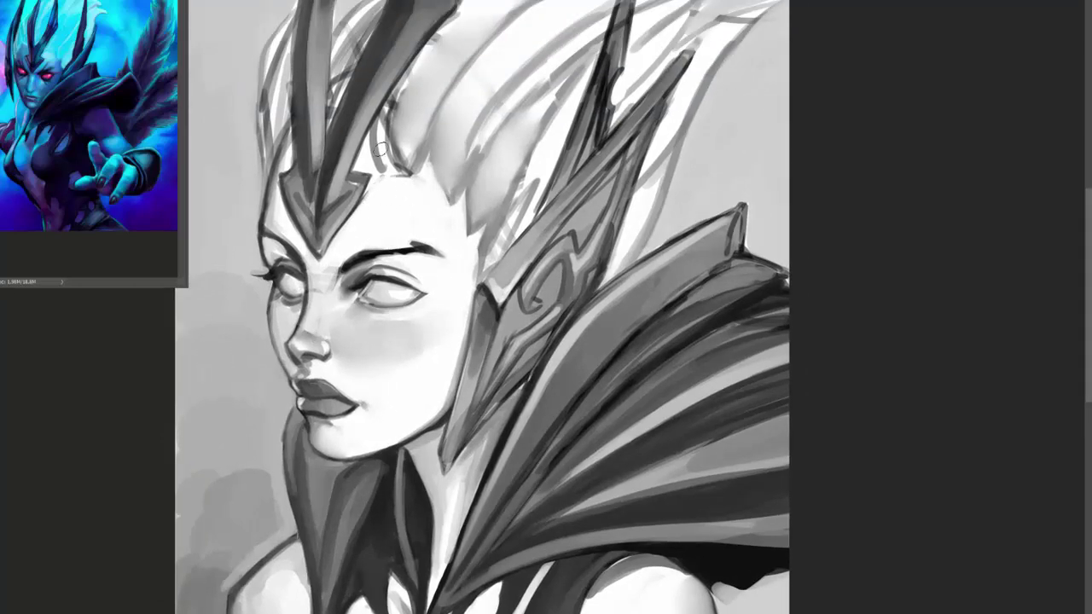
mouse_move(380, 148)
mouse_down()
mouse_move(408, 82)
mouse_move(461, 153)
mouse_move(512, 51)
mouse_up()
drag(477, 171, 437, 256)
drag(376, 239, 512, 51)
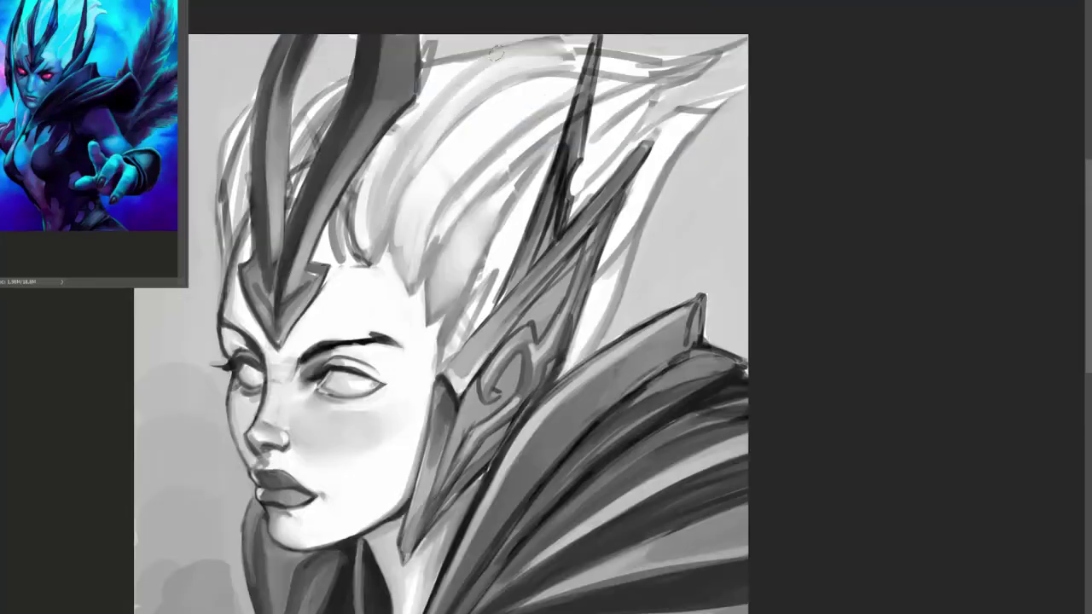
drag(426, 247, 555, 86)
drag(503, 256, 614, 141)
drag(528, 251, 592, 164)
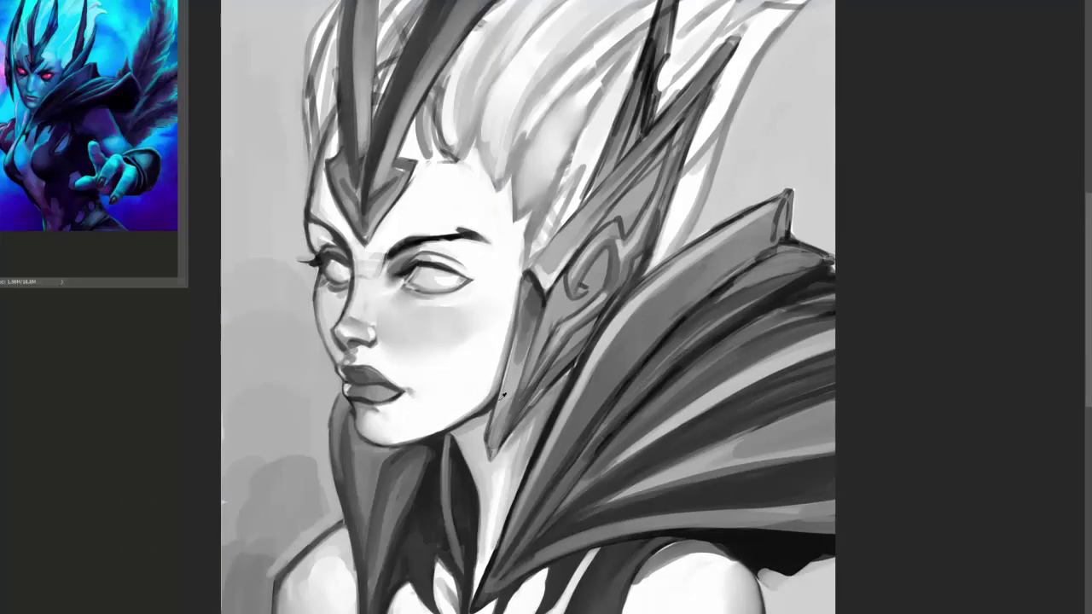
- Paint a grey pointed shape beside the far cheek, and grey shading around the near eye with a diagonal streak above its brow
mouse_move(298, 384)
mouse_down()
mouse_move(319, 319)
mouse_move(309, 375)
mouse_up()
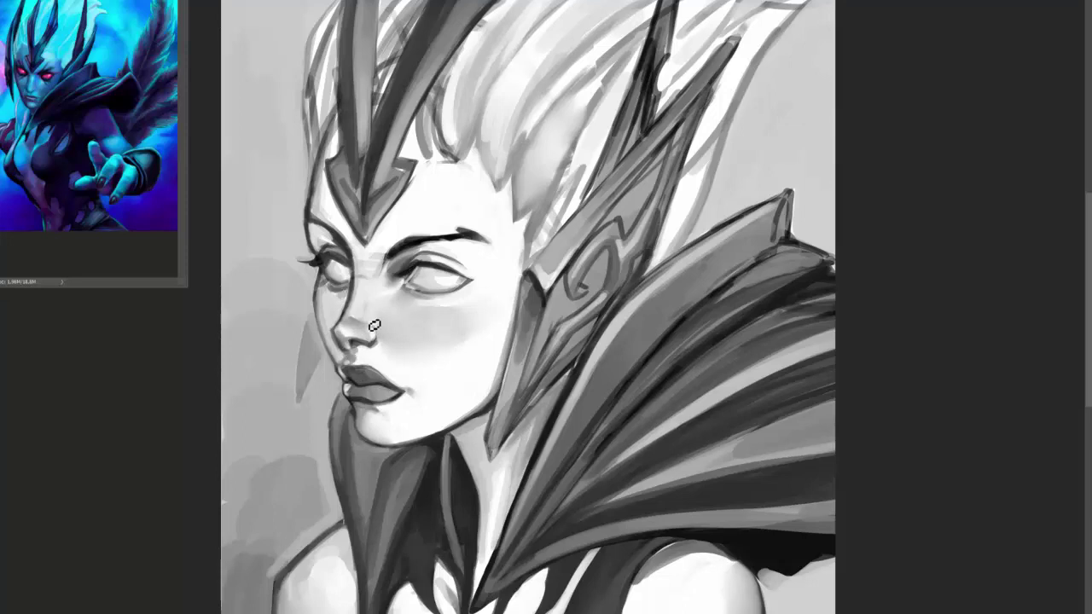
drag(428, 266, 471, 288)
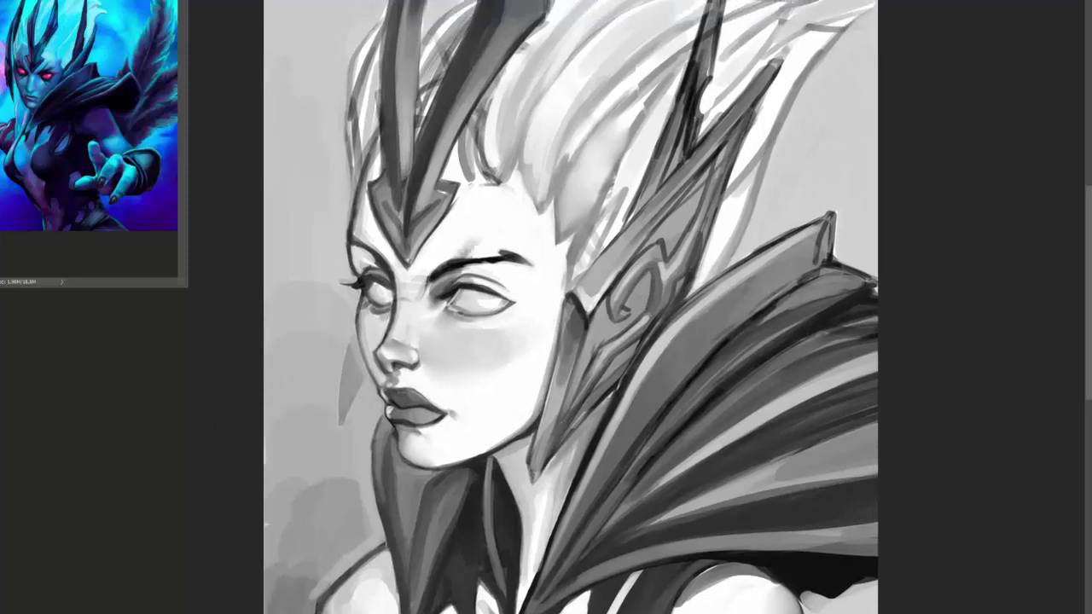
mouse_move(467, 249)
mouse_down()
mouse_move(495, 222)
mouse_move(520, 220)
mouse_up()
mouse_move(493, 287)
mouse_down()
mouse_move(512, 298)
mouse_move(482, 328)
mouse_move(465, 283)
mouse_move(478, 350)
mouse_up()
drag(444, 307, 503, 354)
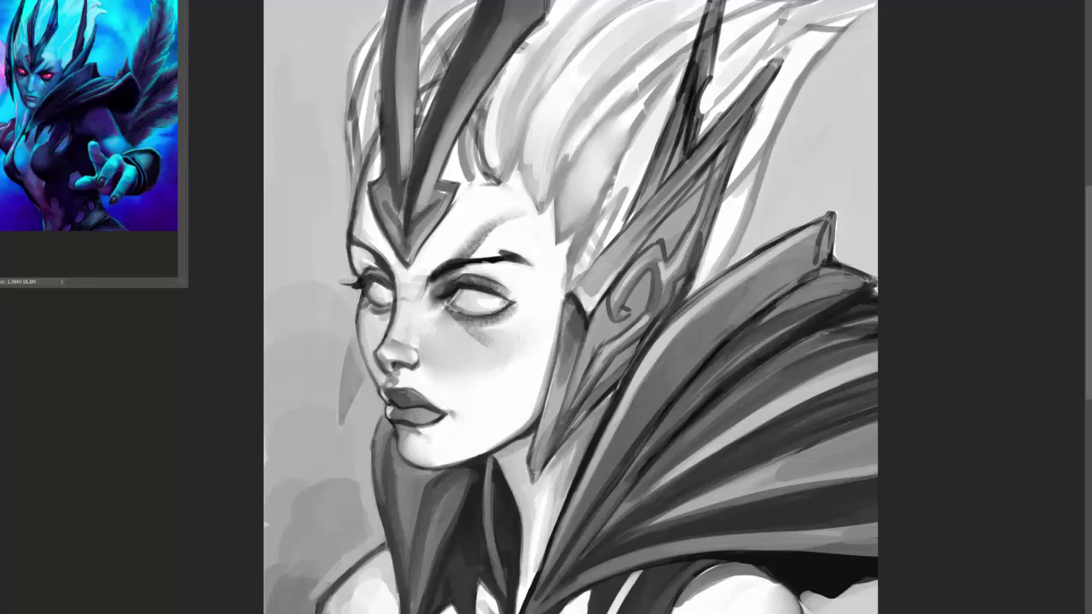
- Darken the shadow around both eyes and strengthen the grey marking that runs from the near eye onto the cheek
drag(498, 299, 431, 350)
drag(439, 312, 525, 333)
drag(468, 256, 529, 258)
mouse_move(353, 255)
mouse_down()
mouse_move(376, 234)
mouse_move(398, 278)
mouse_move(387, 229)
mouse_up()
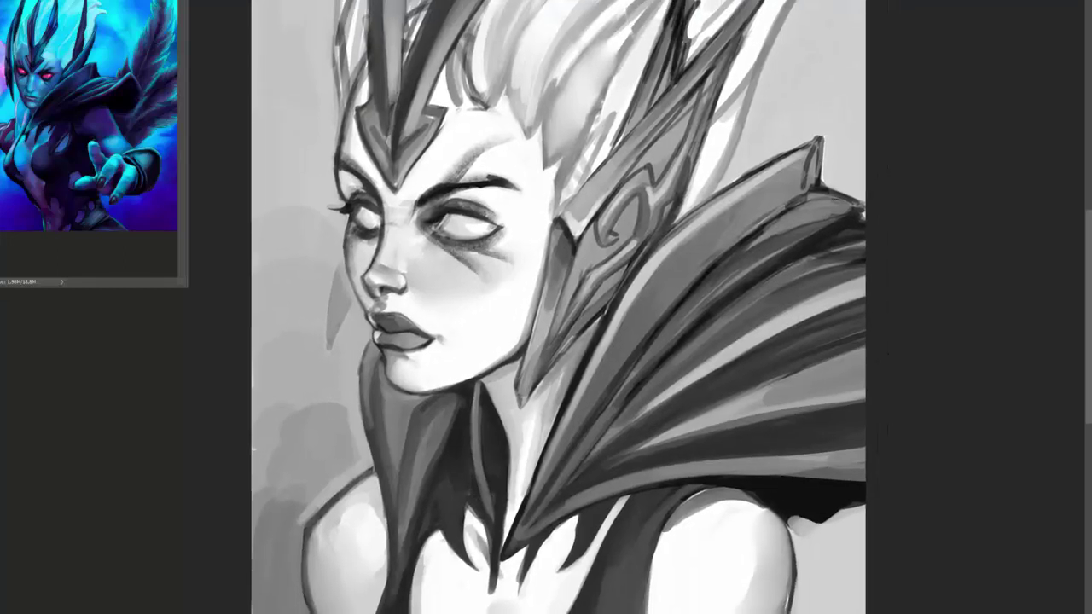
mouse_move(475, 224)
mouse_down()
mouse_move(522, 214)
mouse_move(535, 223)
mouse_up()
key(ctrl+minus)
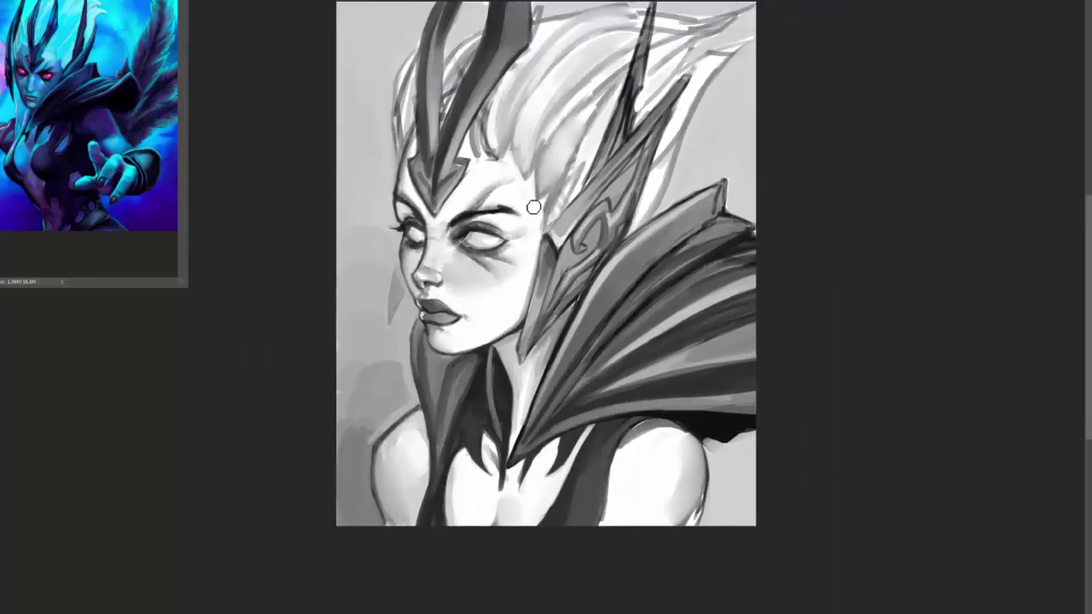